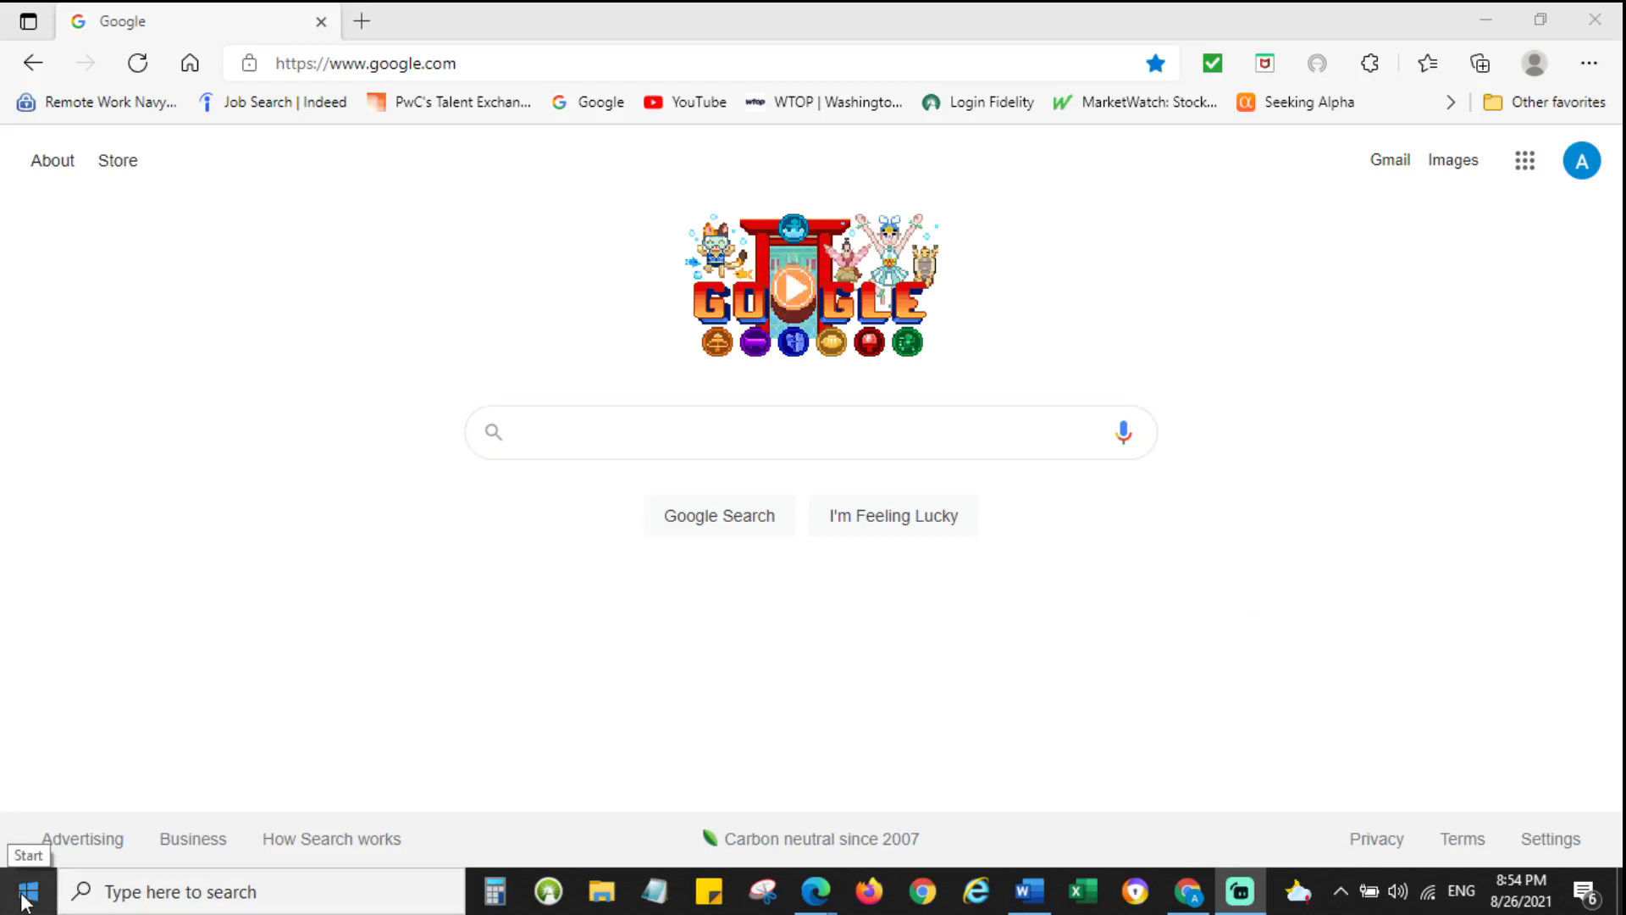
{"action": "left_click", "coordinate": [28, 891]}
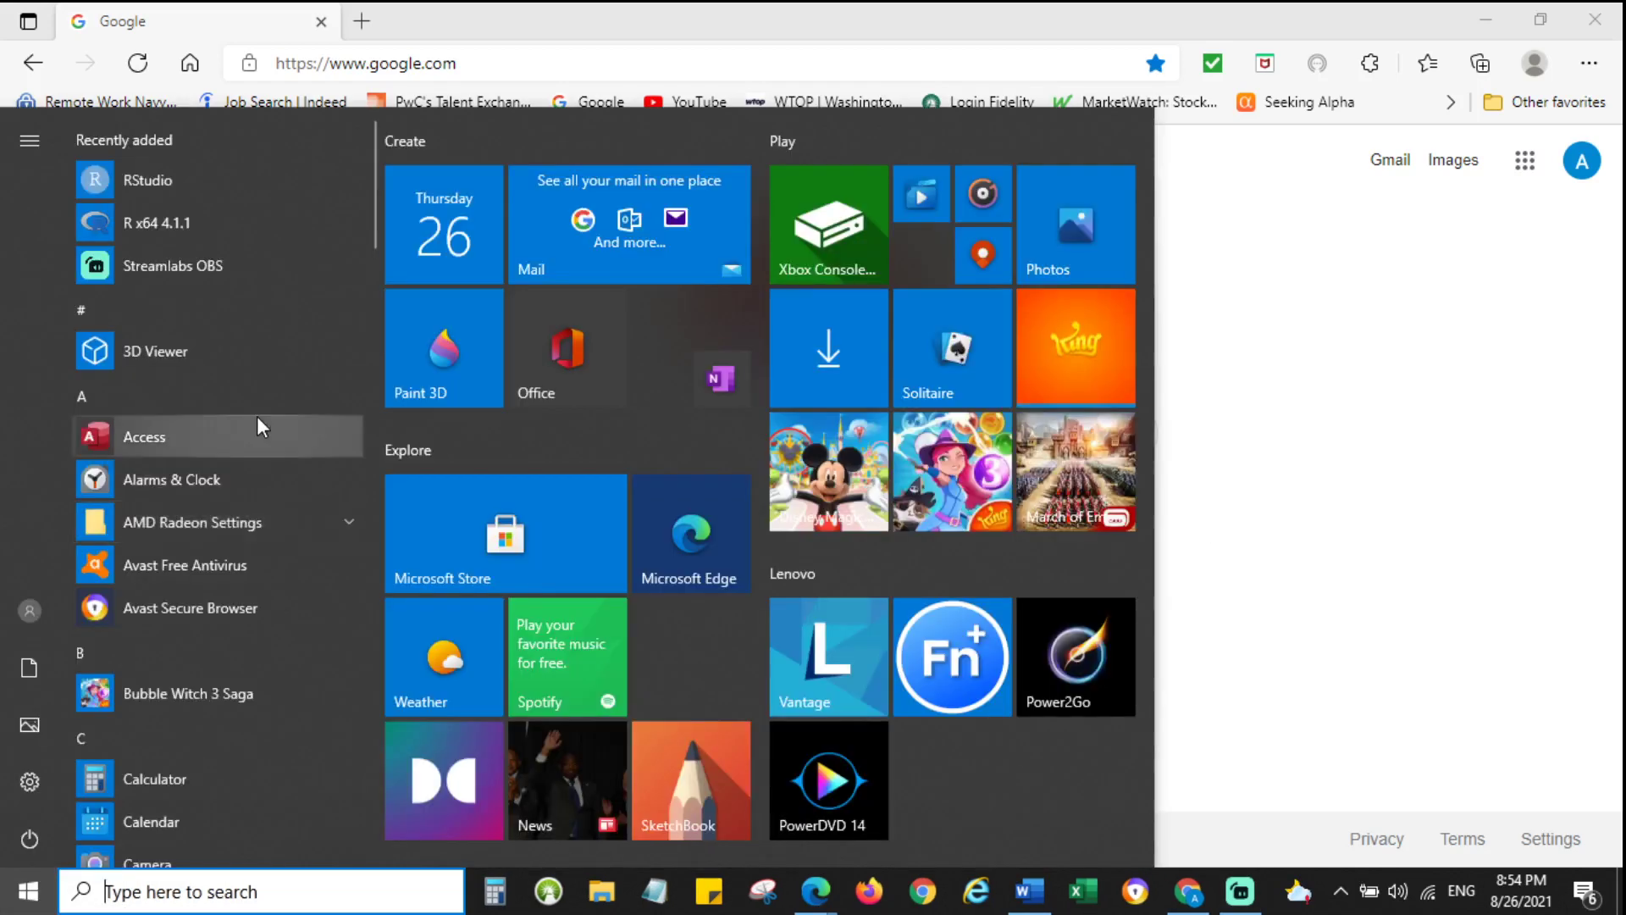
{"action": "scroll", "coordinate": [259, 426], "scroll_direction": "down", "scroll_amount": 10}
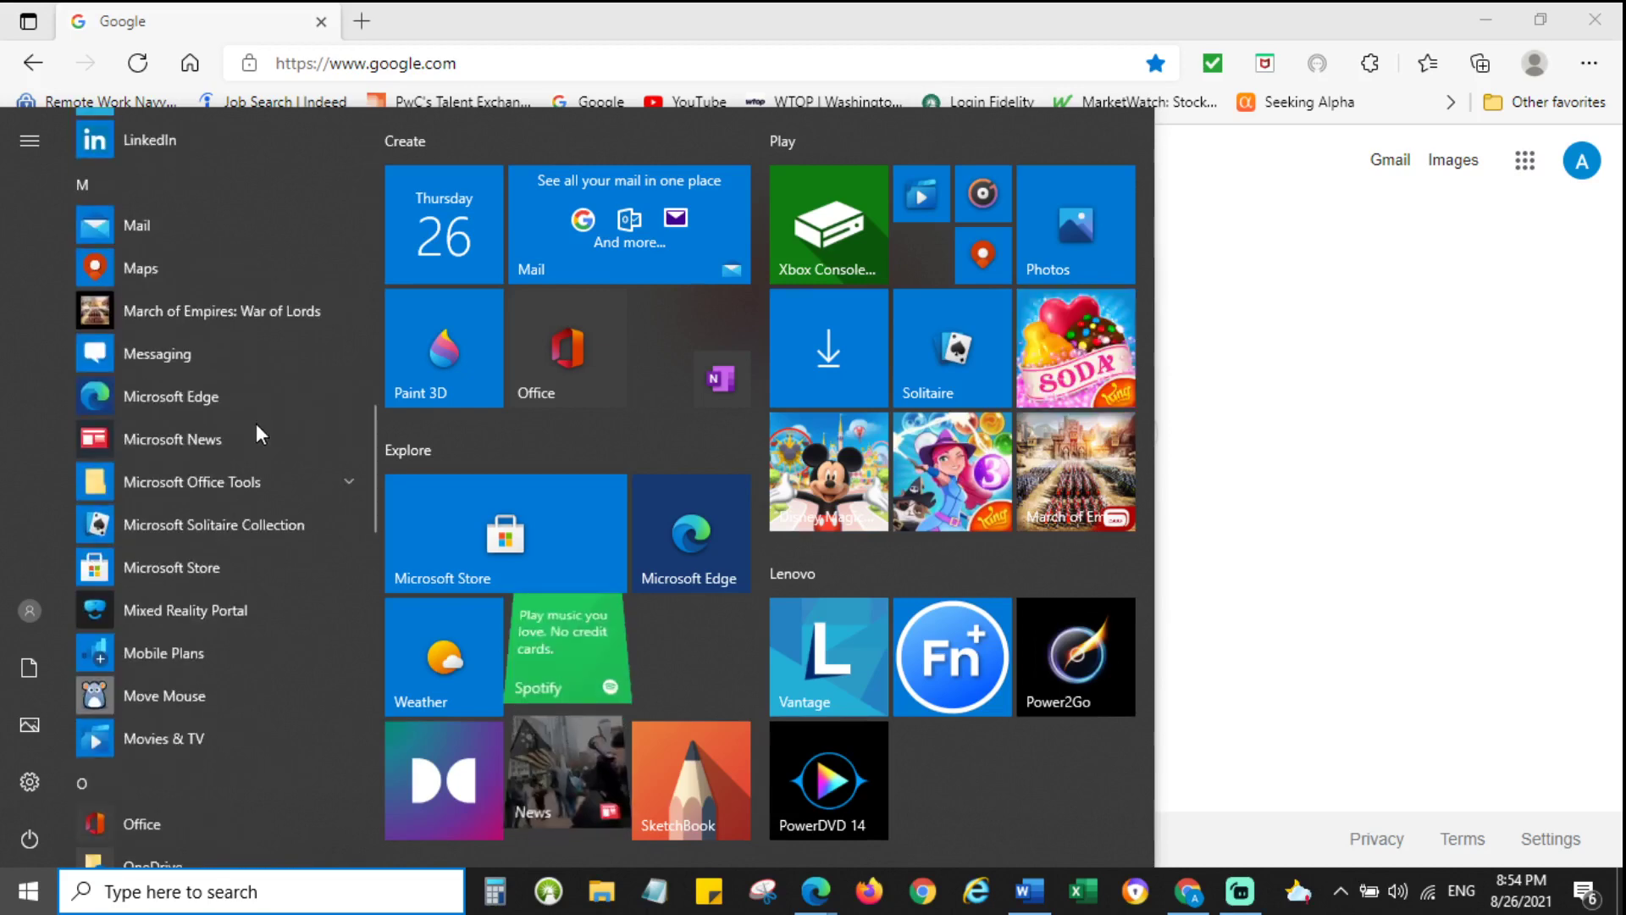
{"action": "scroll", "coordinate": [256, 424], "scroll_direction": "down", "scroll_amount": 10}
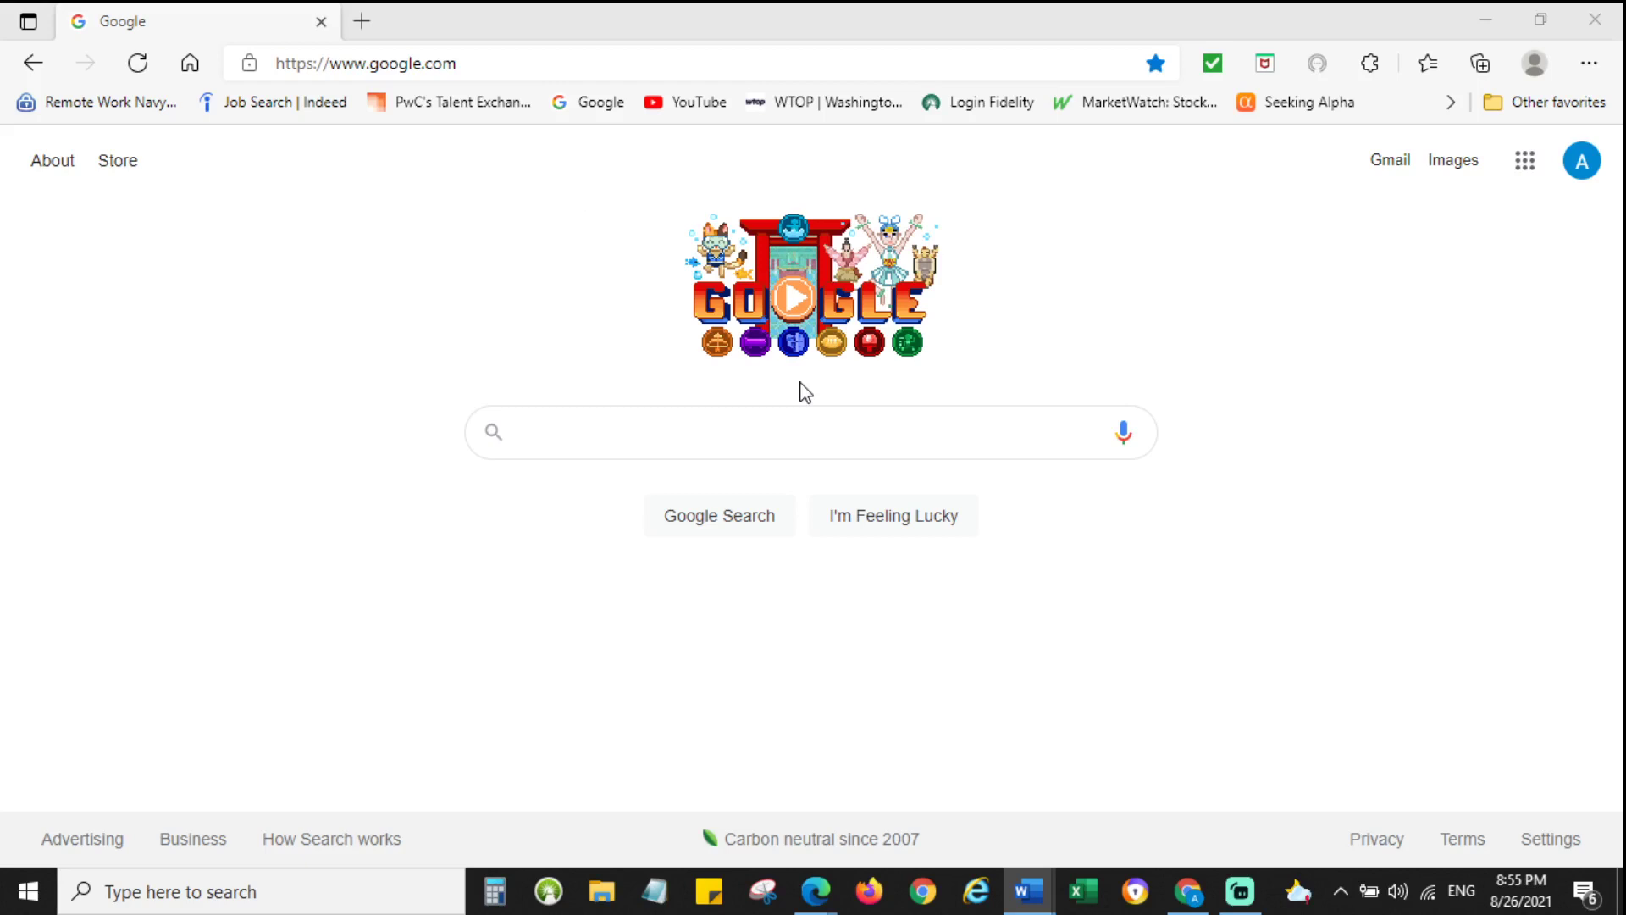
{"action": "key", "text": "alt+Tab"}
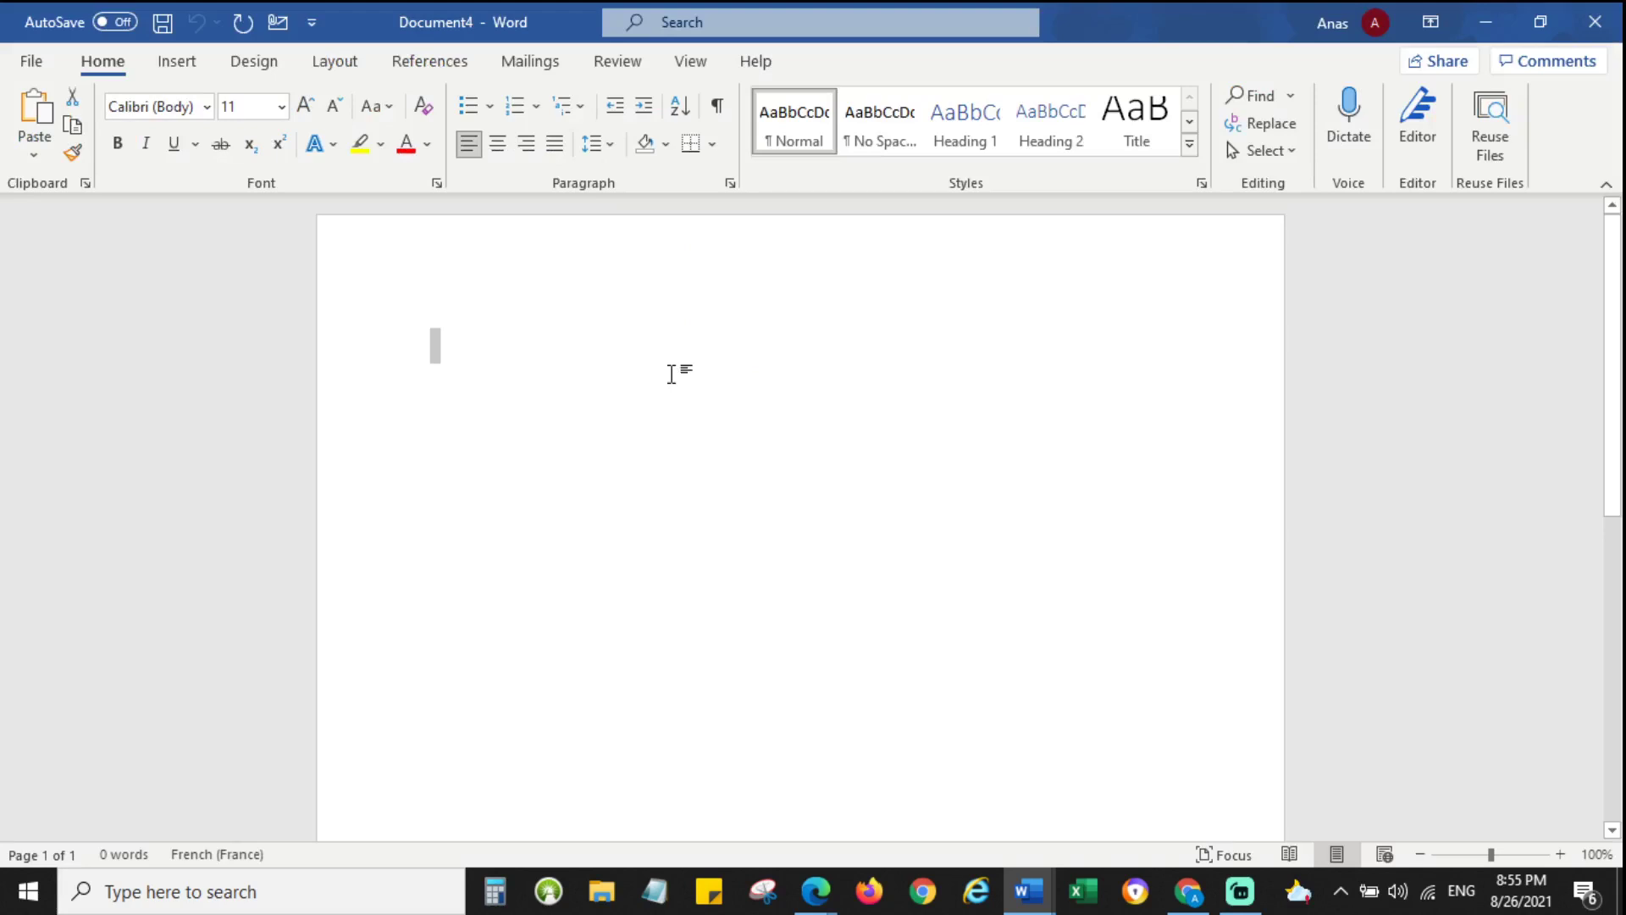
{"action": "key", "text": "alt+Tab"}
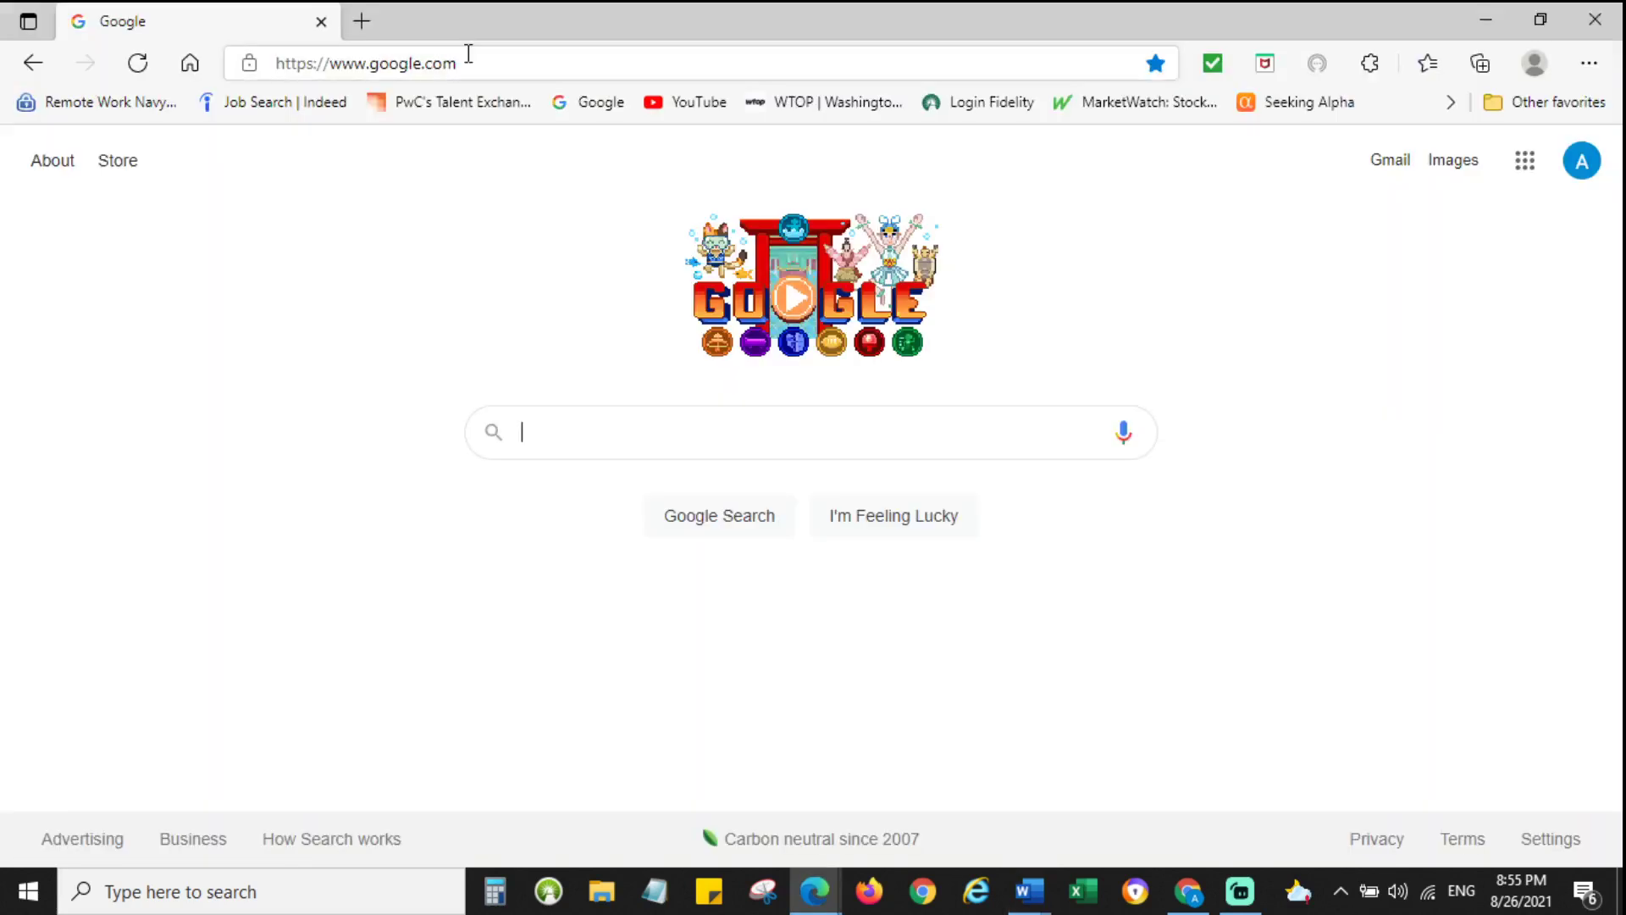
{"action": "left_click", "coordinate": [470, 61]}
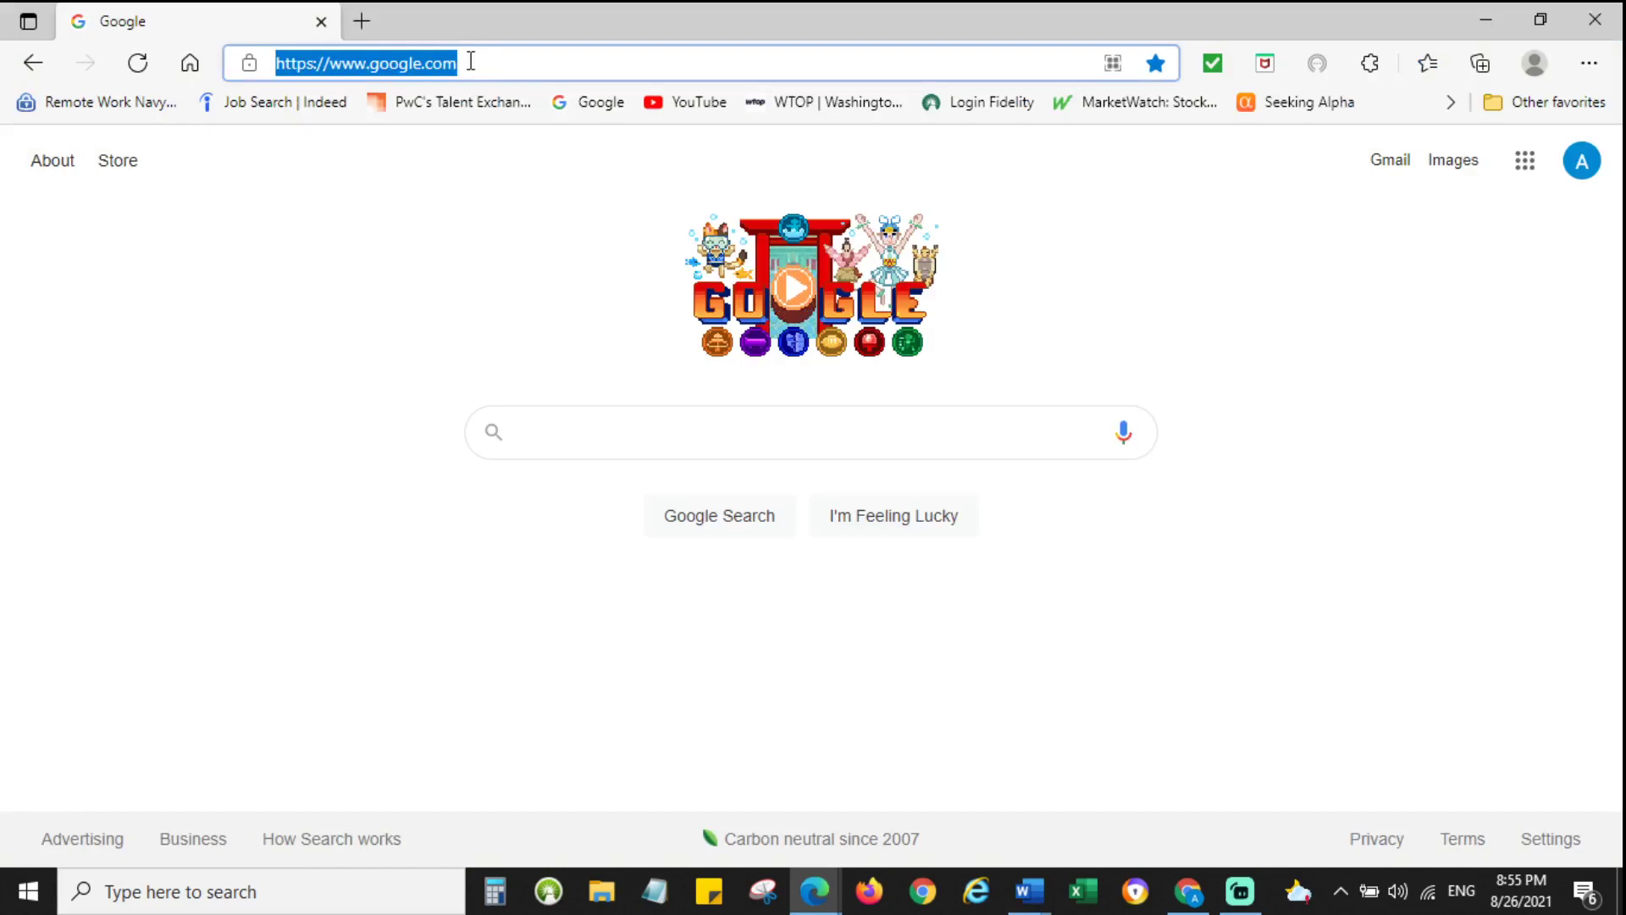
{"action": "type", "text": "www"}
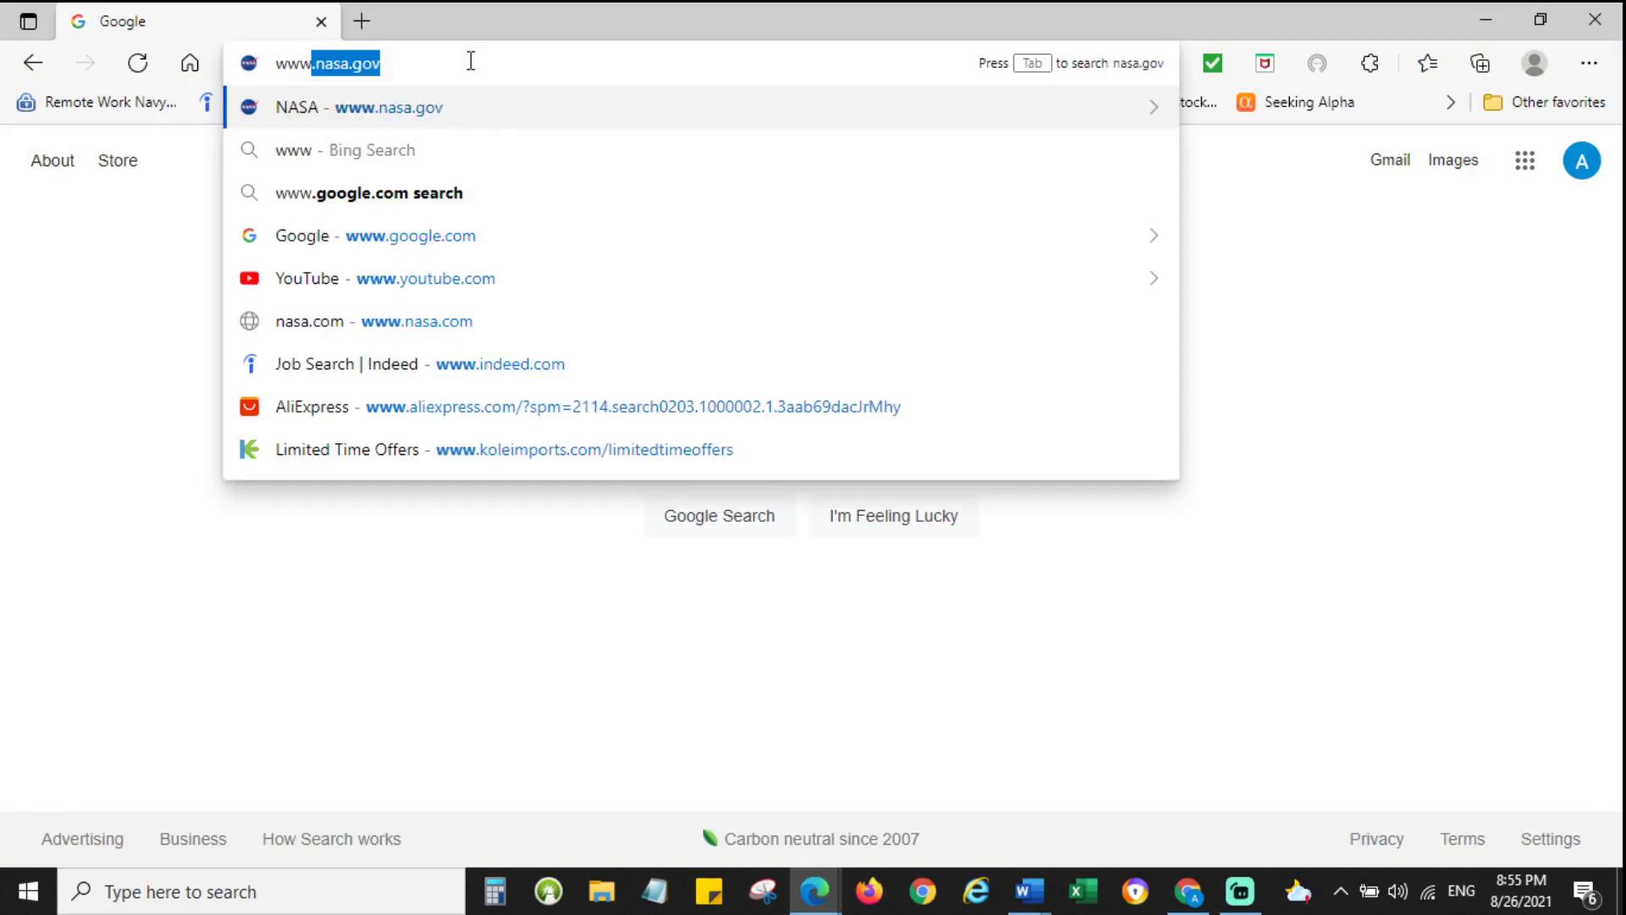
{"action": "key", "text": "Return"}
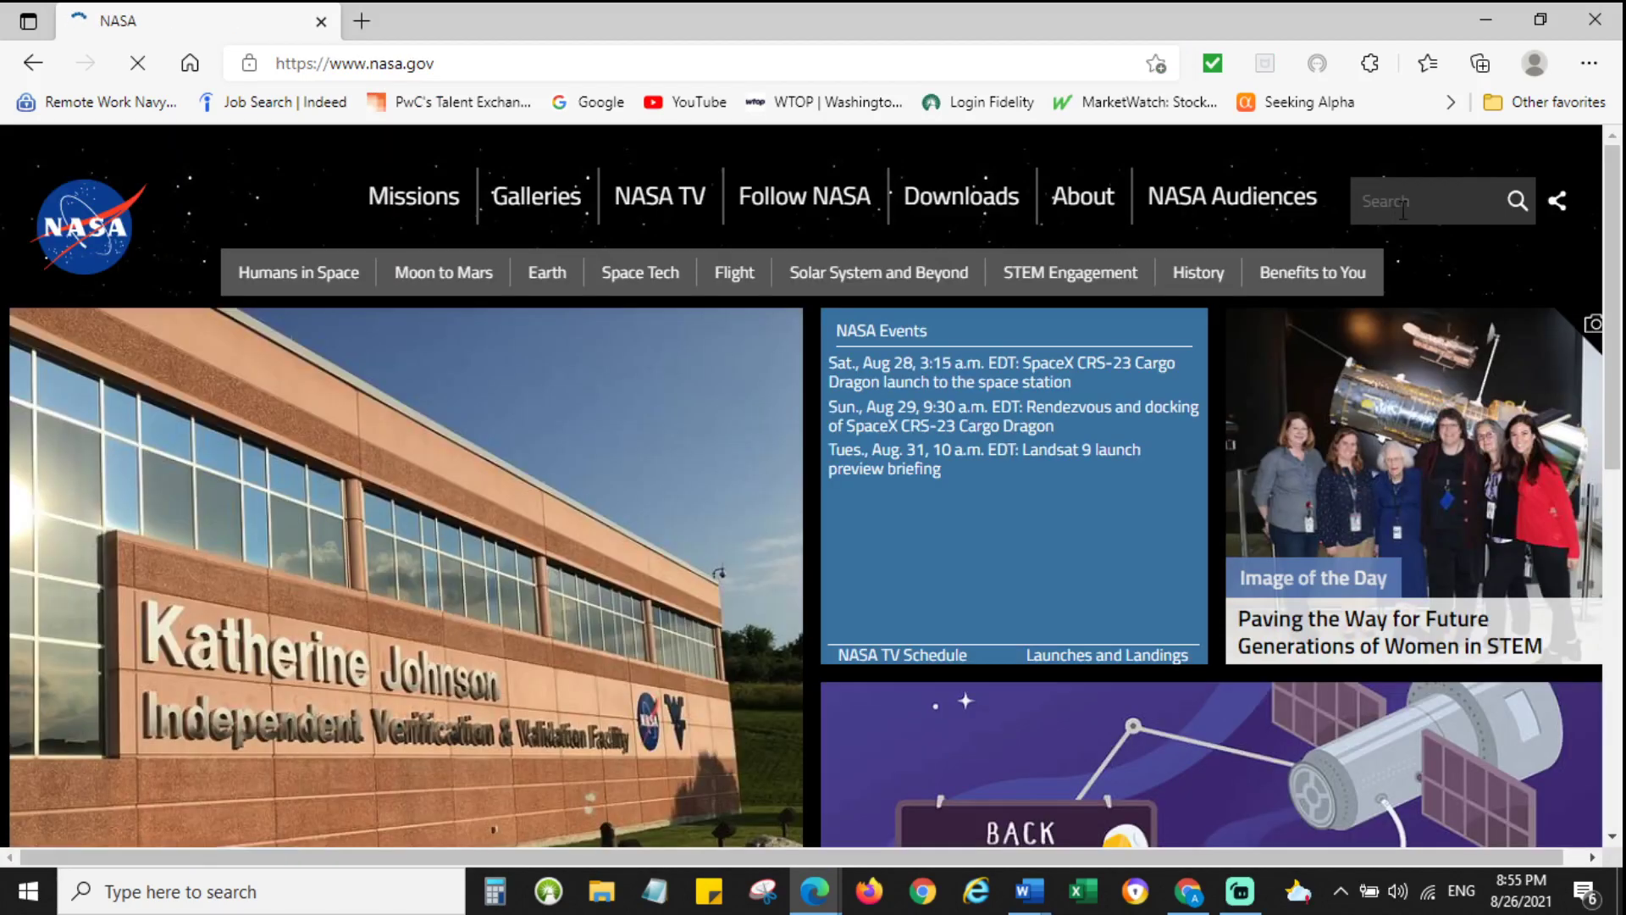
{"action": "left_click", "coordinate": [1404, 209]}
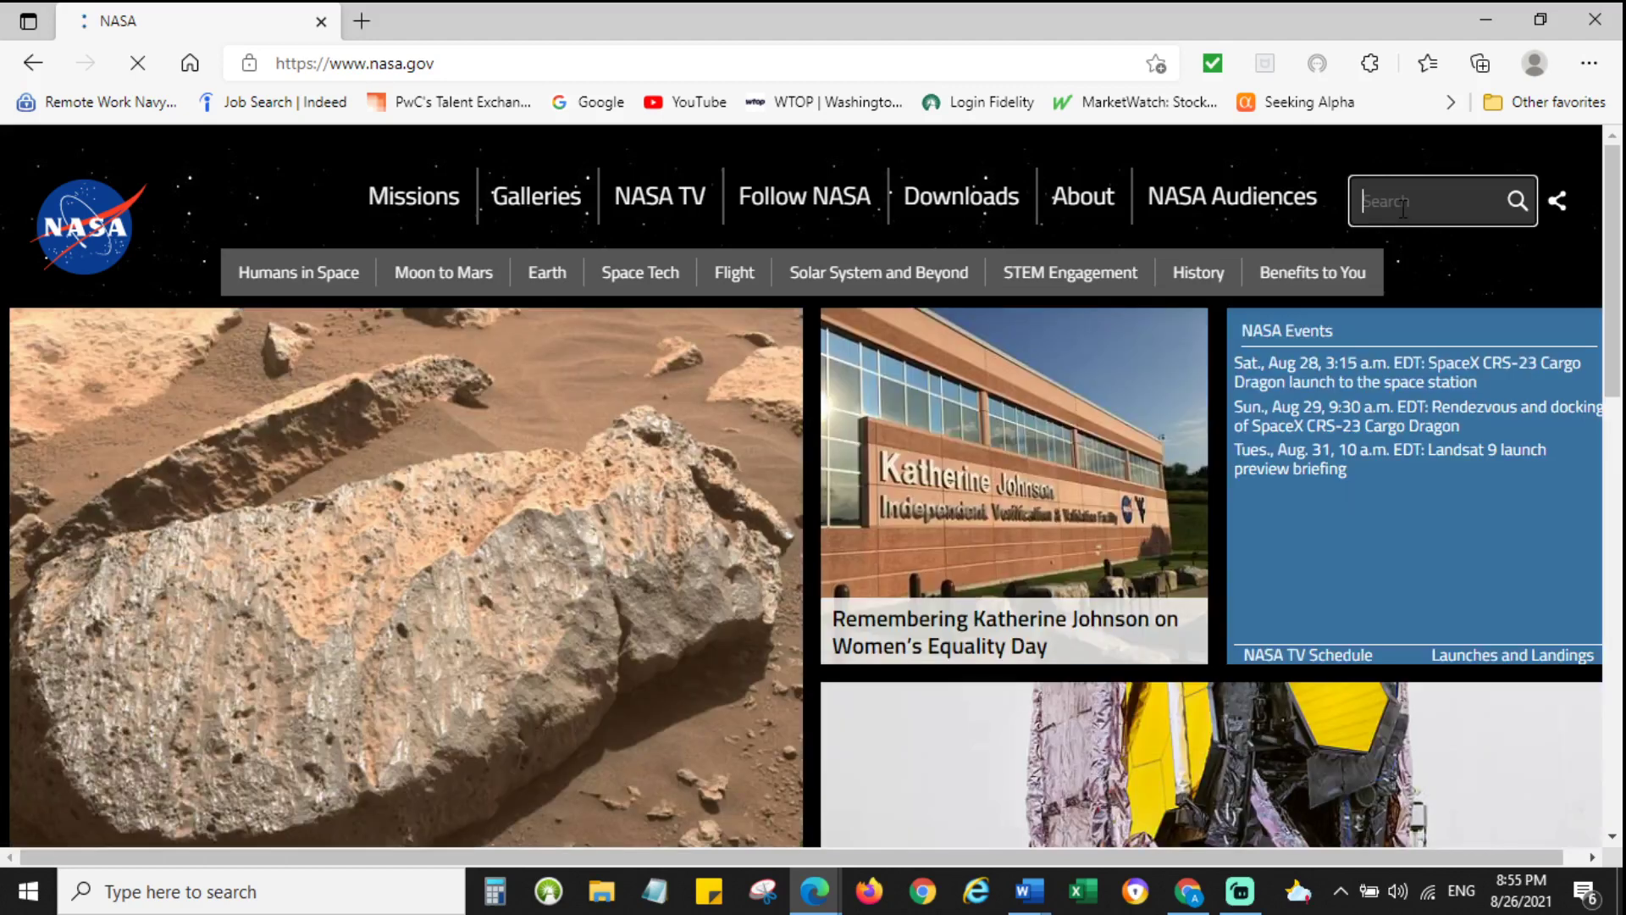
{"action": "type", "text": "reports"}
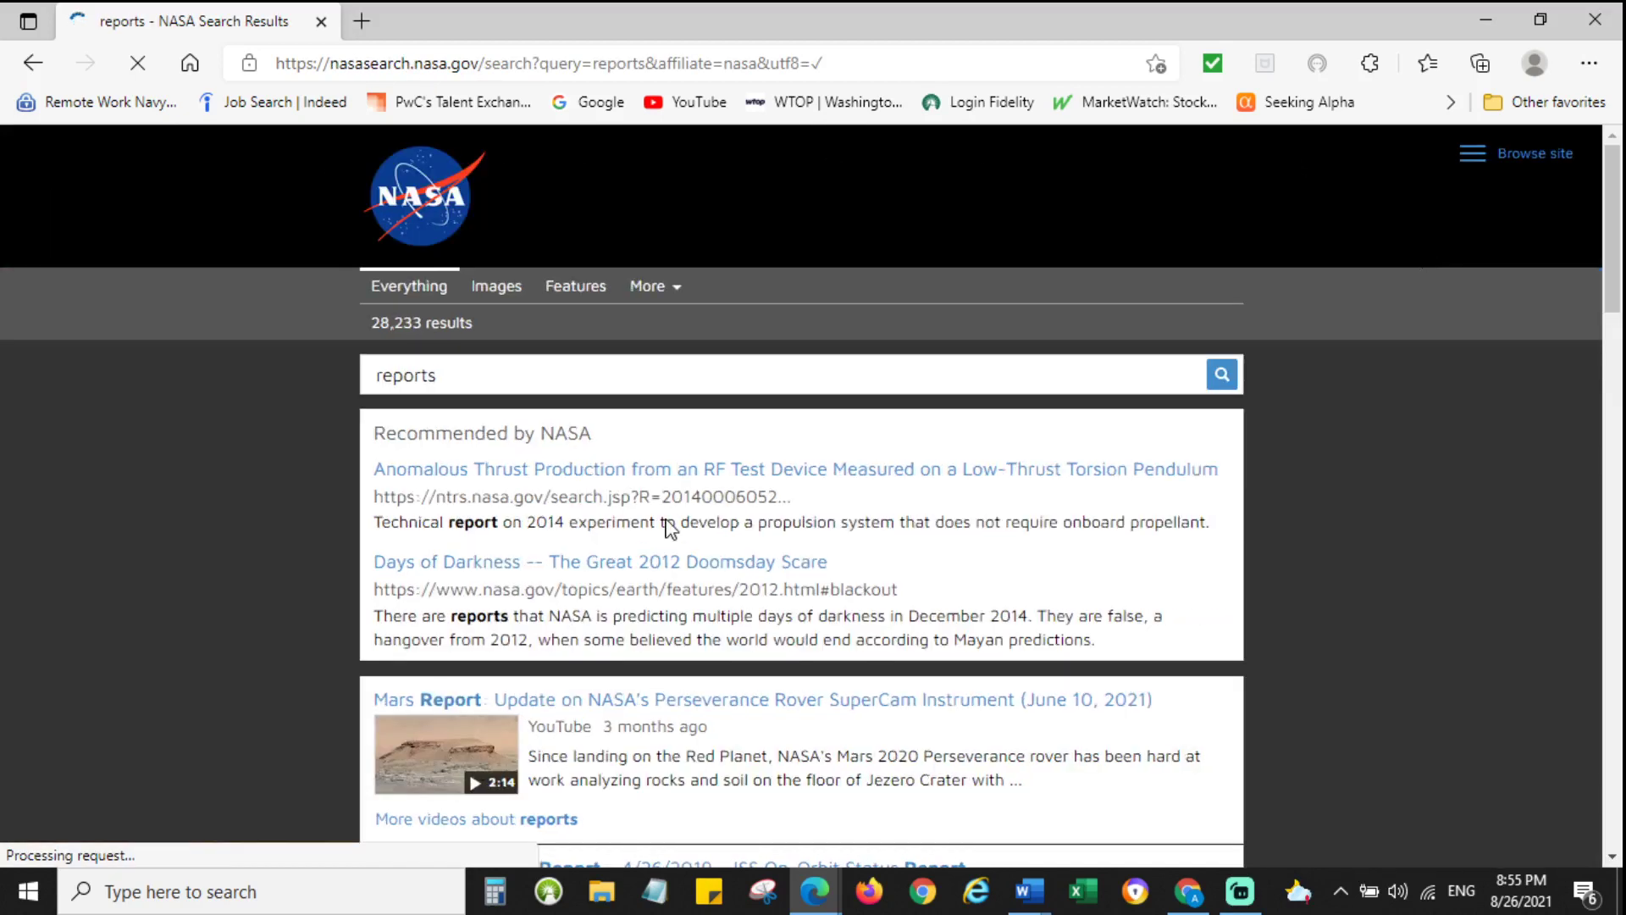
Open the ISS Daily Summary Report – 4/26/2019 from the search results.
{"action": "scroll", "coordinate": [289, 449], "scroll_direction": "down", "scroll_amount": 1}
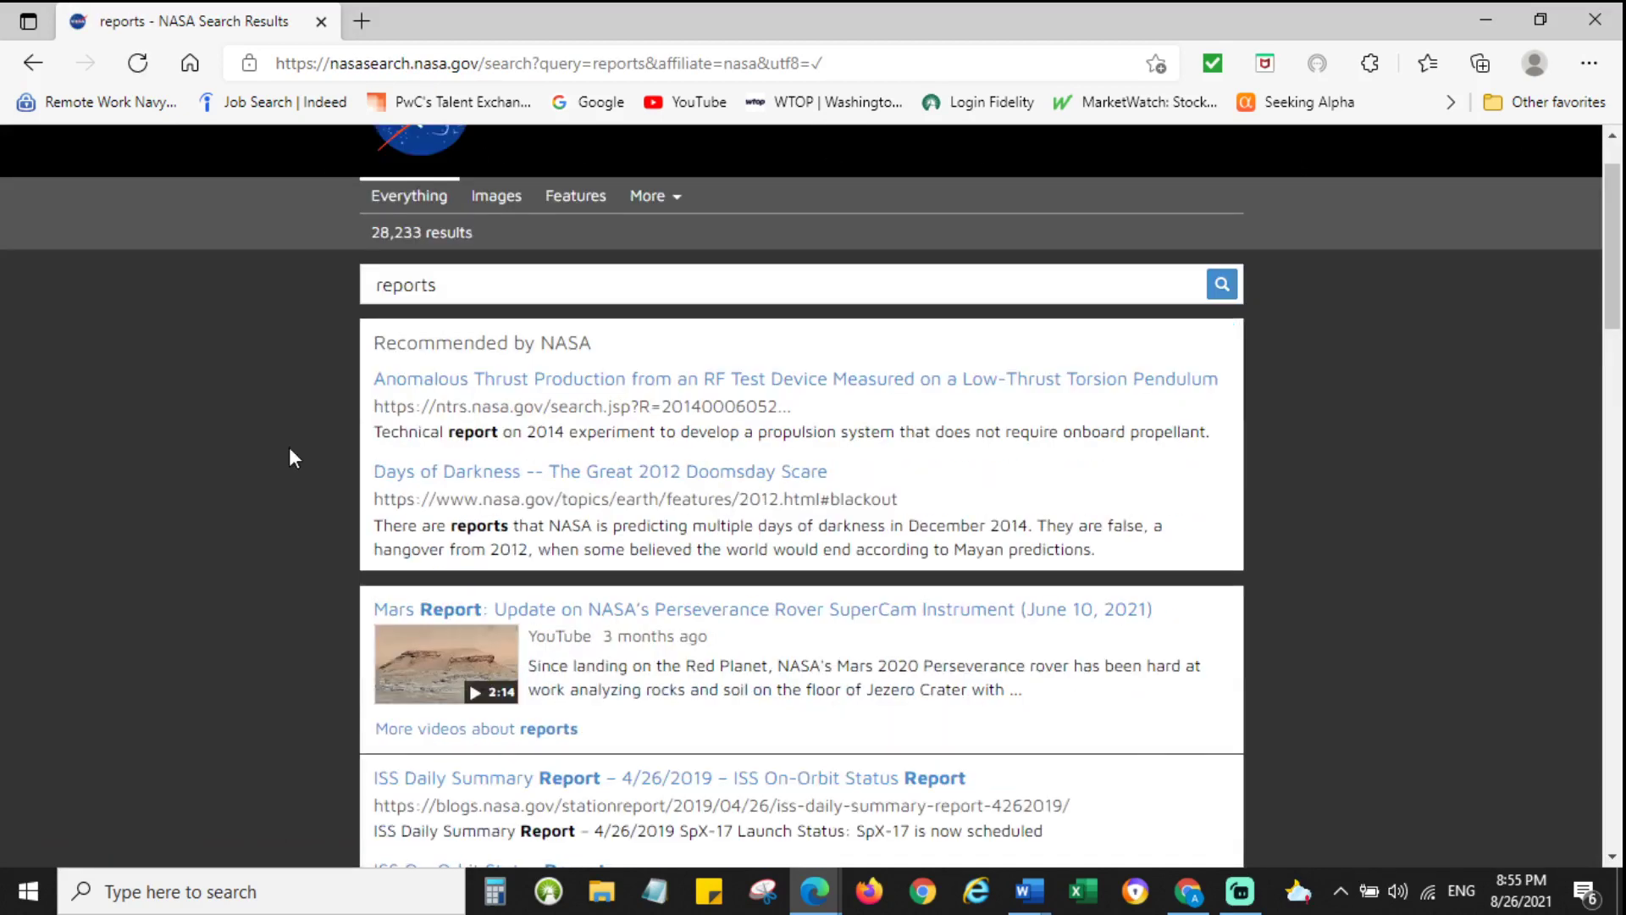
{"action": "scroll", "coordinate": [289, 449], "scroll_direction": "down", "scroll_amount": 2}
{"action": "scroll", "coordinate": [291, 455], "scroll_direction": "down", "scroll_amount": 1}
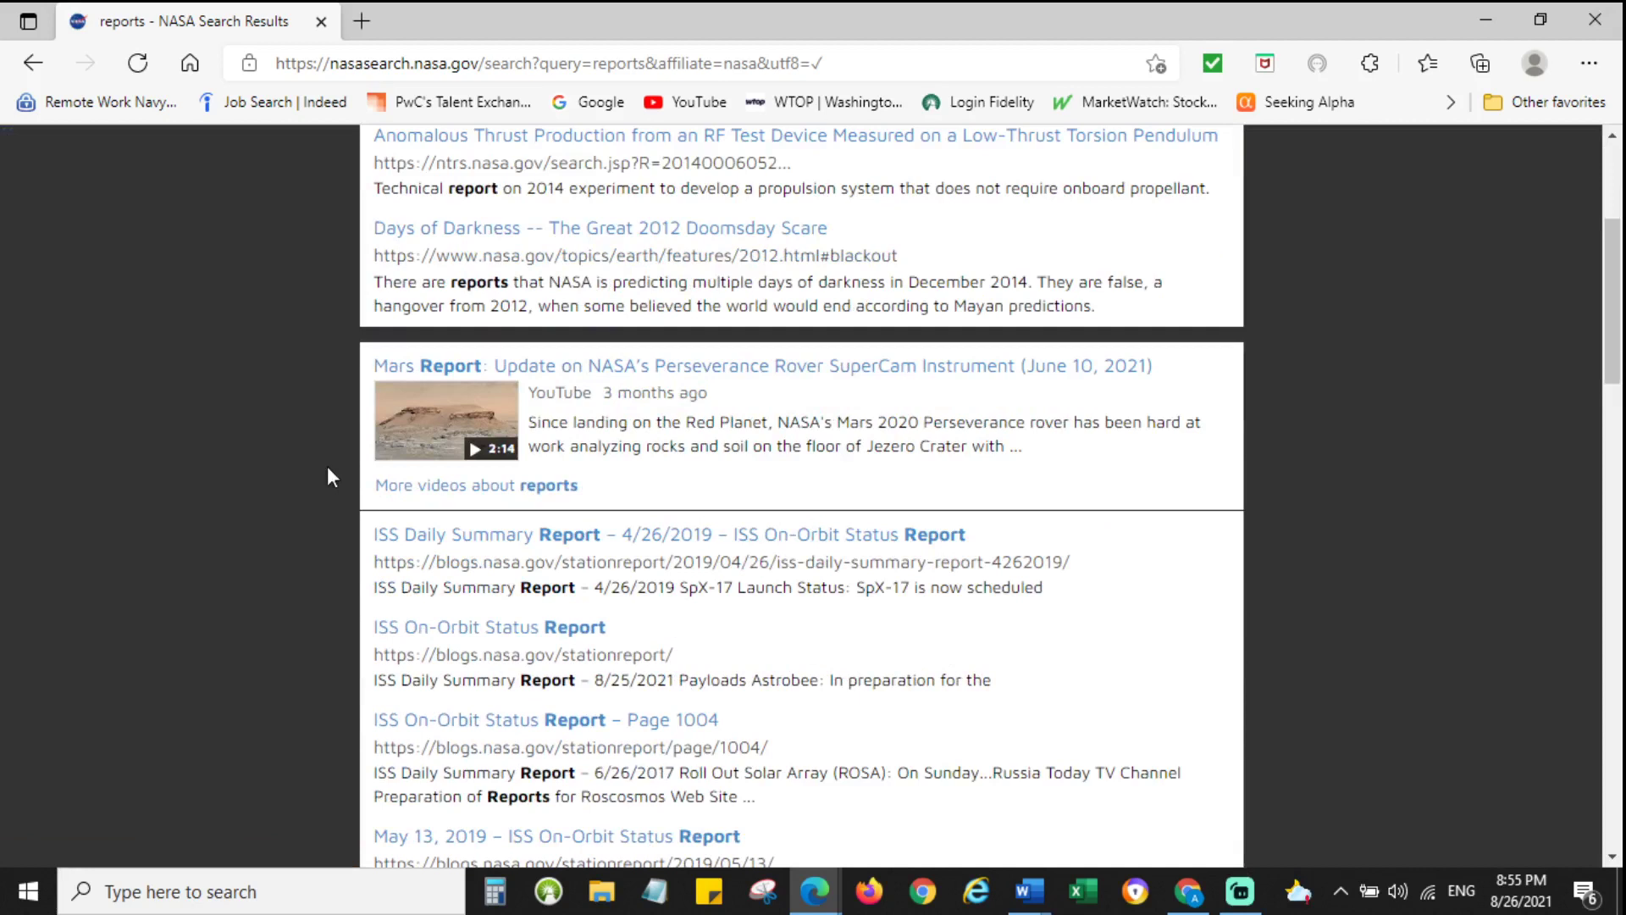
{"action": "left_click", "coordinate": [642, 546]}
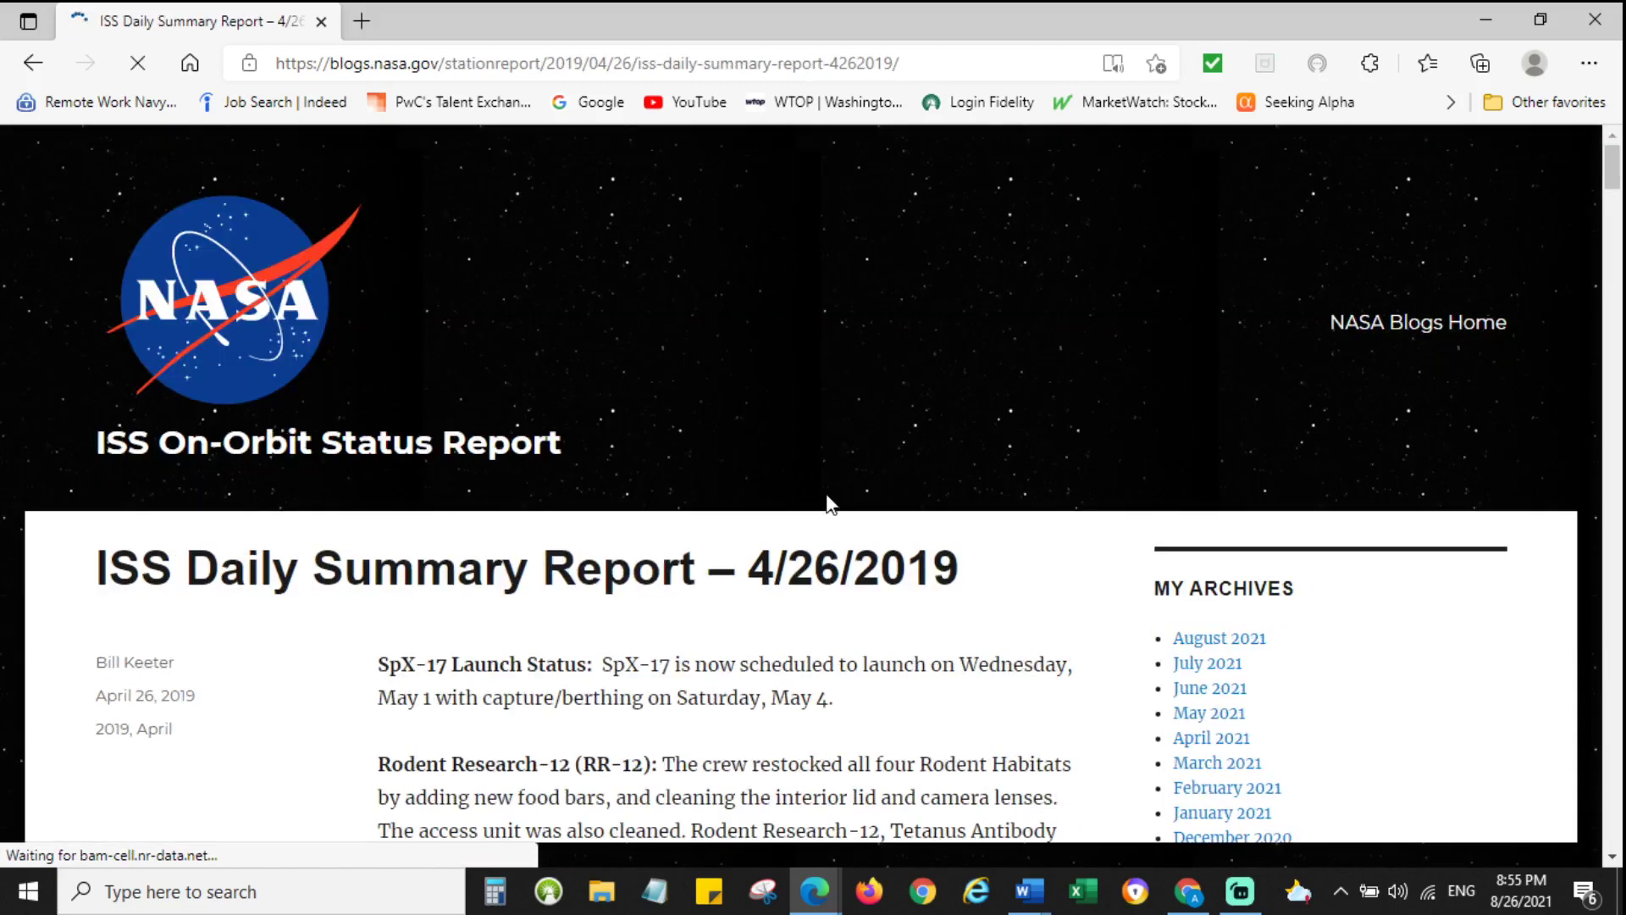
Copy the report text from SpX-17 Launch Status through the Fluid Shifts paragraph and paste it as text only into the blank Word document Document4.
{"action": "scroll", "coordinate": [831, 504], "scroll_direction": "down", "scroll_amount": 3}
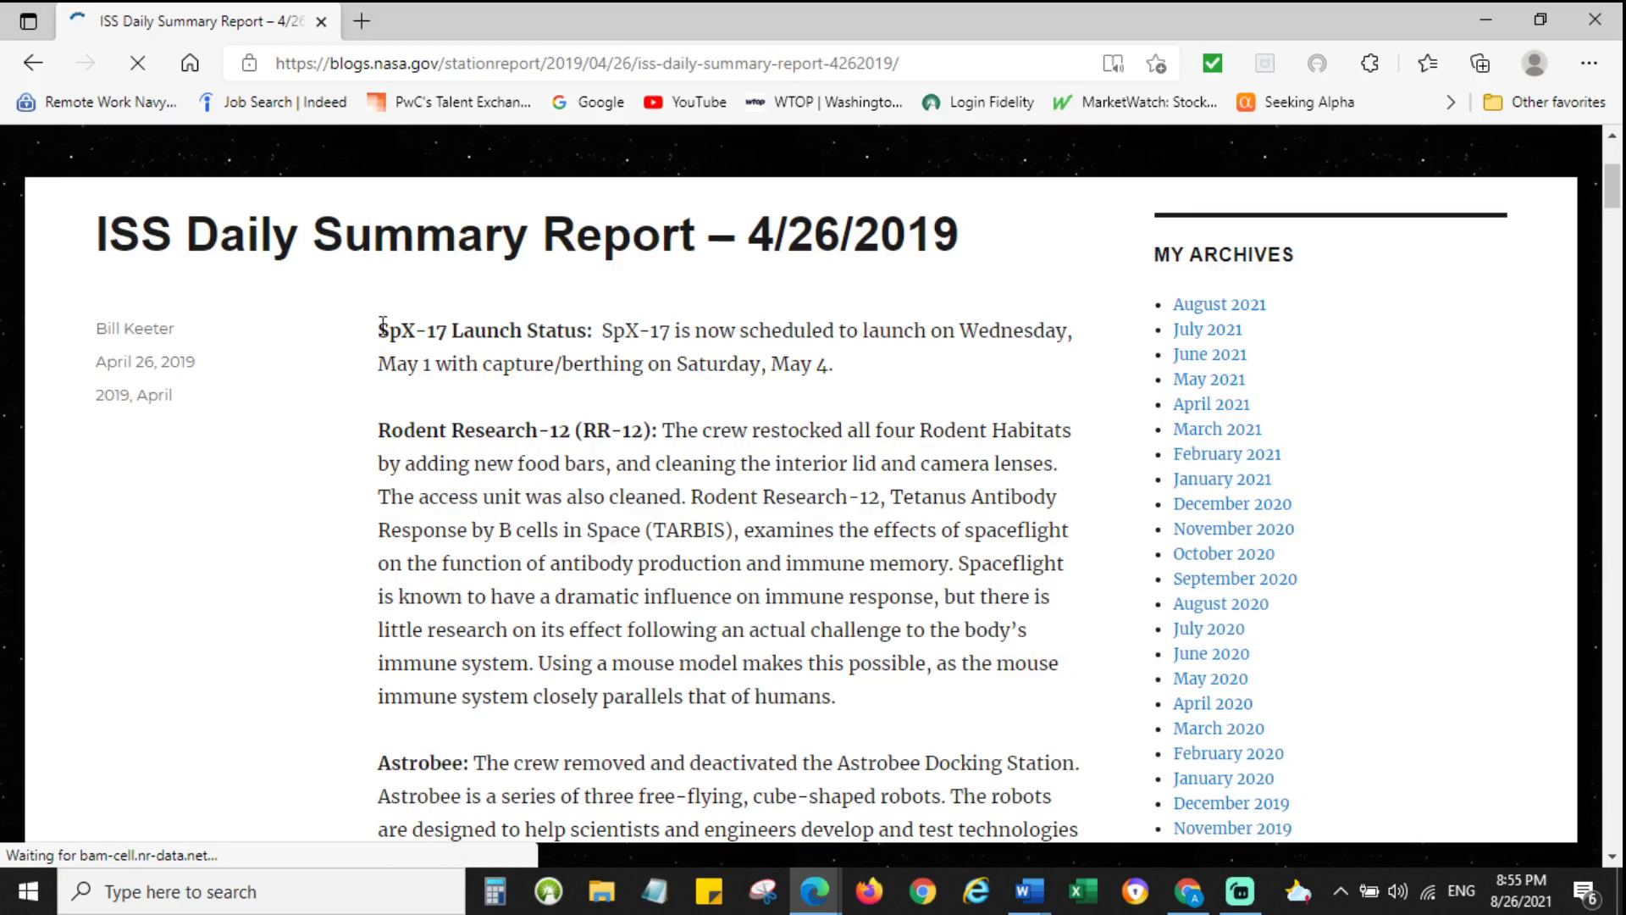
{"action": "left_click_drag", "start_coordinate": [383, 328], "coordinate": [979, 710]}
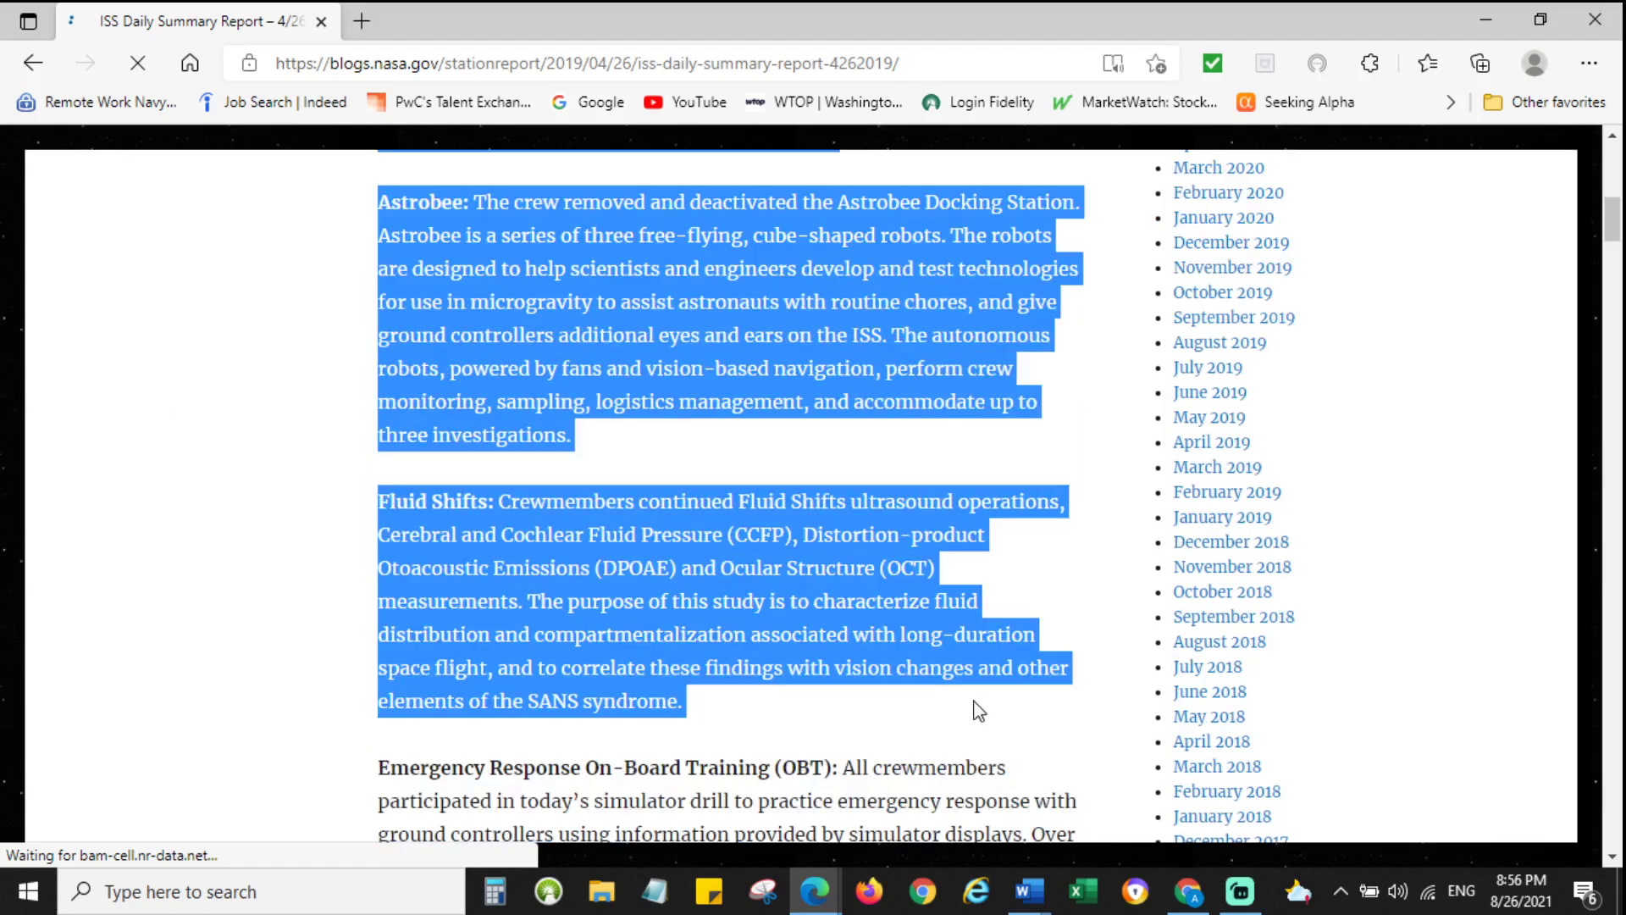
{"action": "left_click_drag", "start_coordinate": [712, 718], "coordinate": [757, 366]}
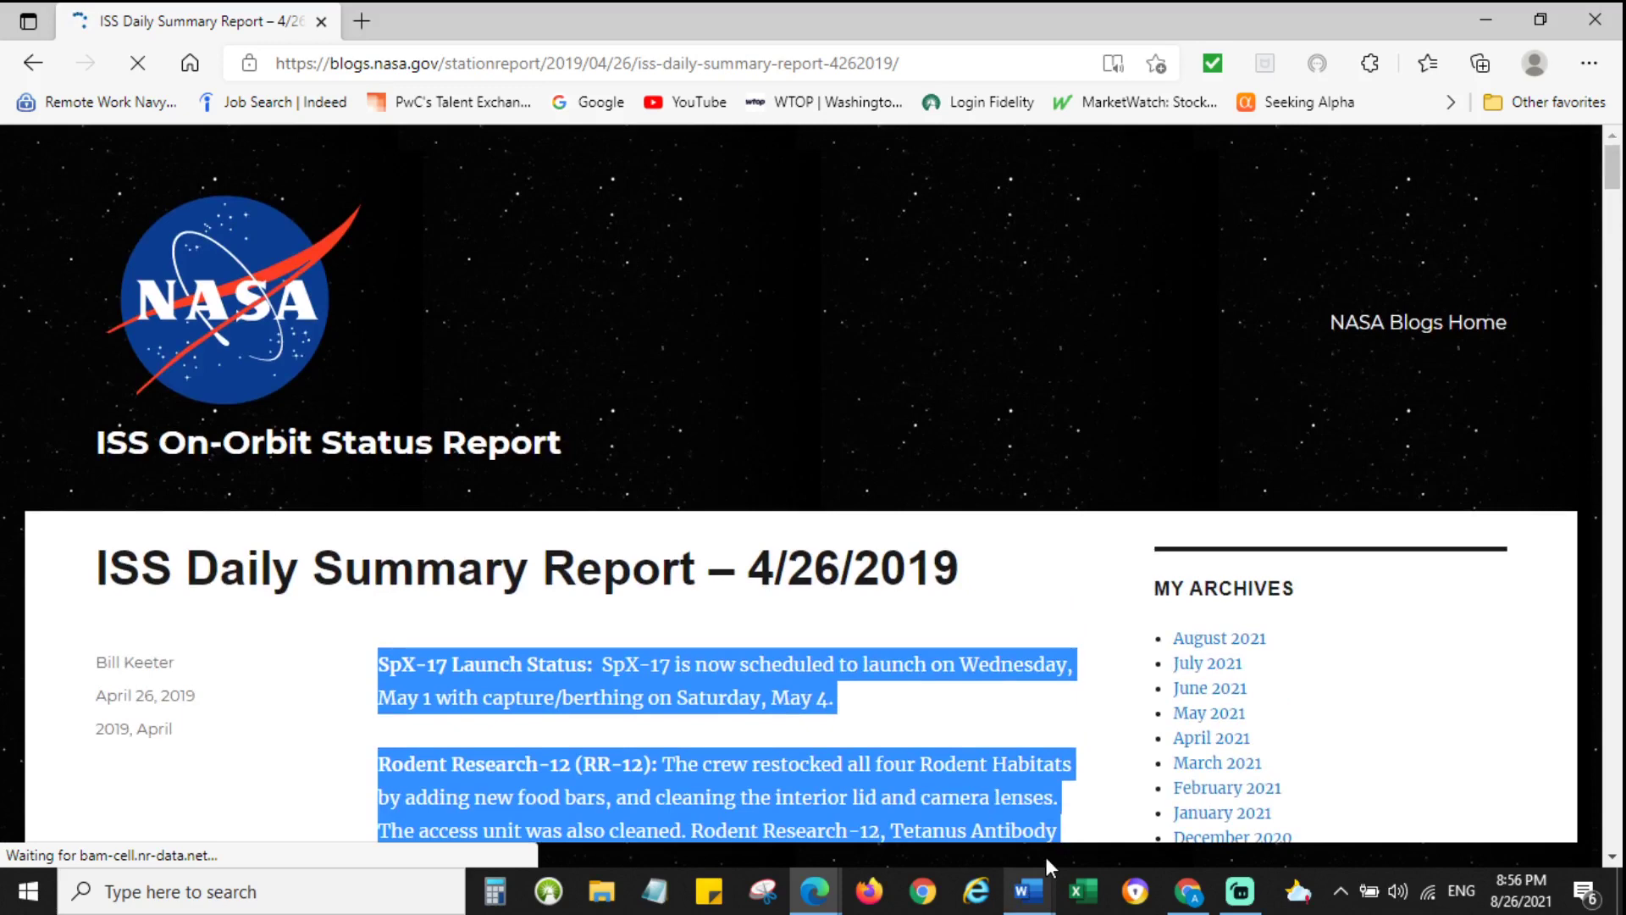
{"action": "left_click", "coordinate": [1030, 889]}
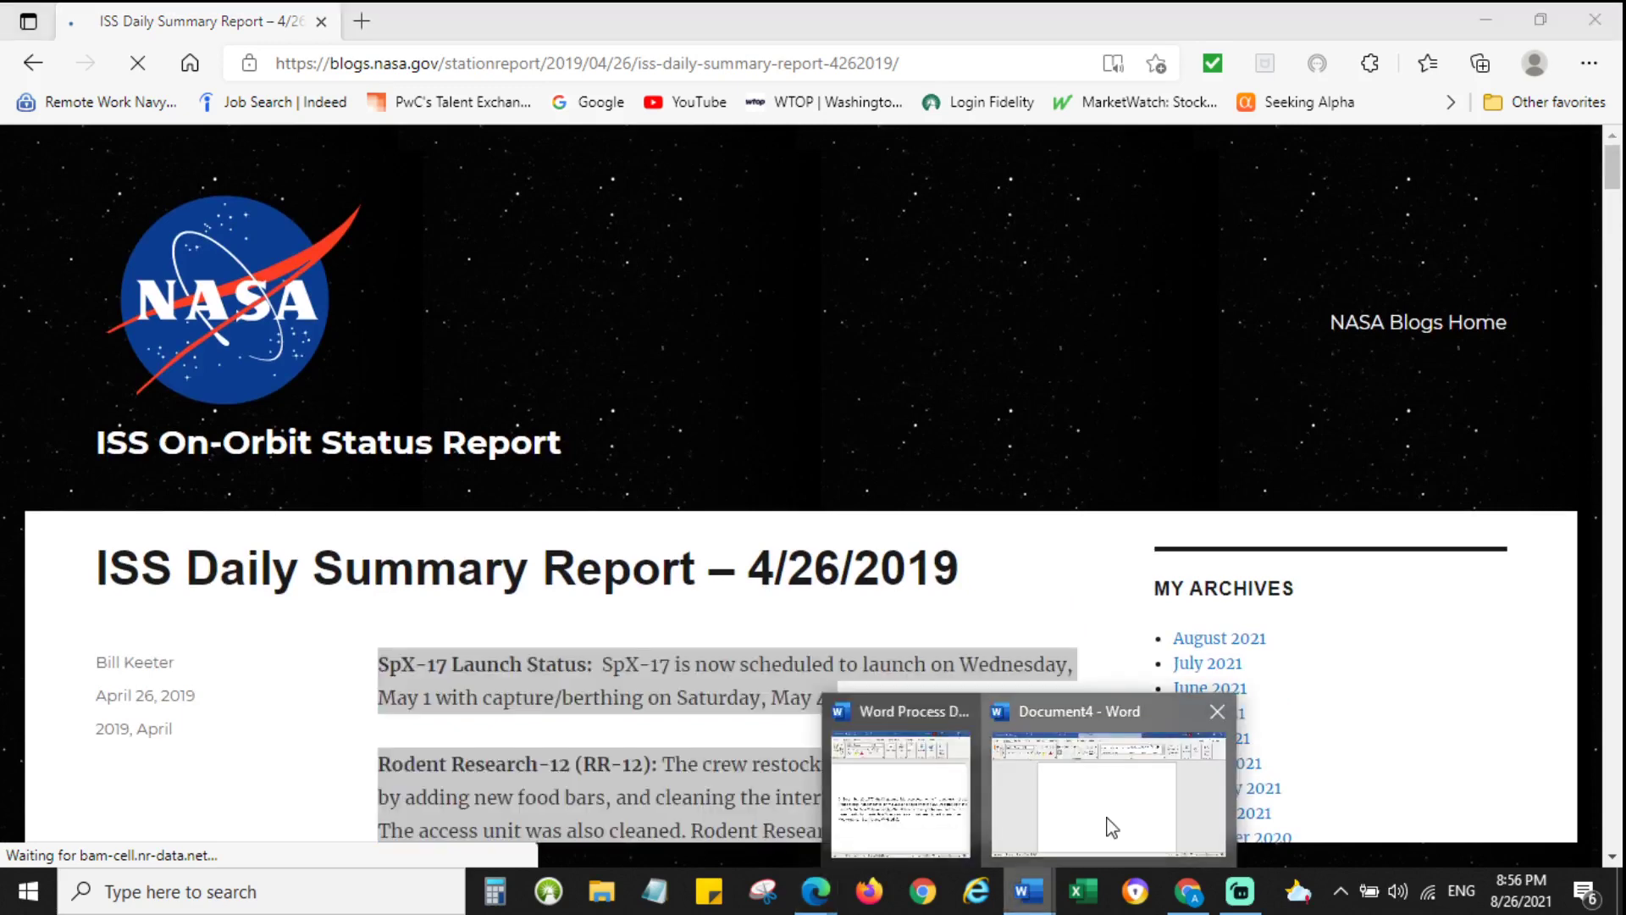
{"action": "left_click", "coordinate": [1112, 827]}
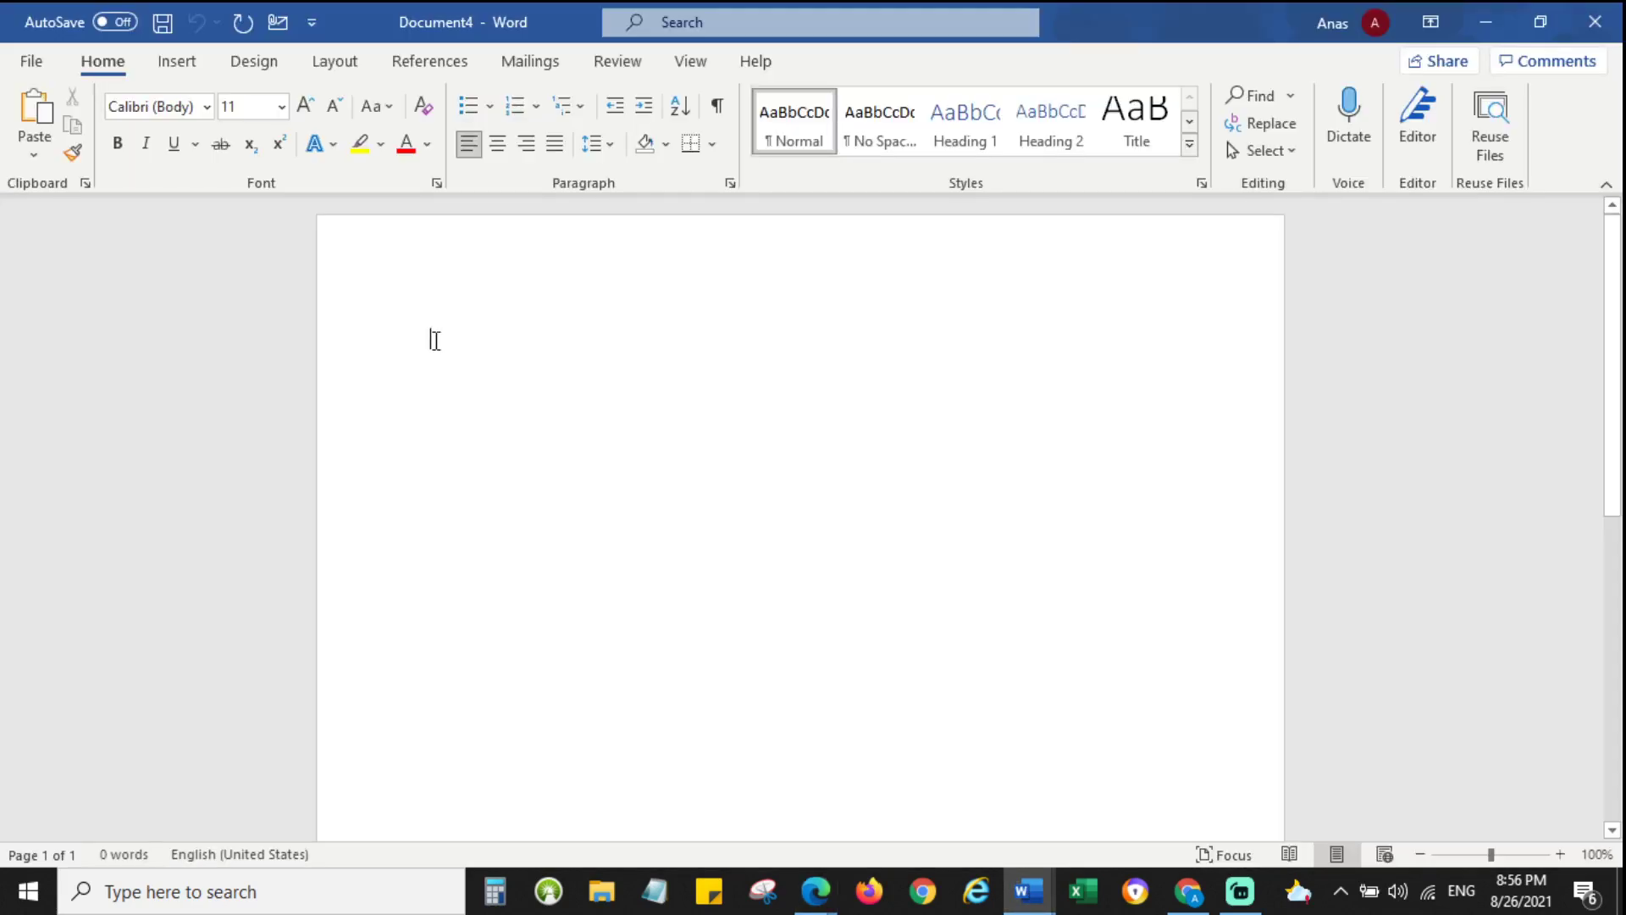
{"action": "right_click", "coordinate": [434, 340]}
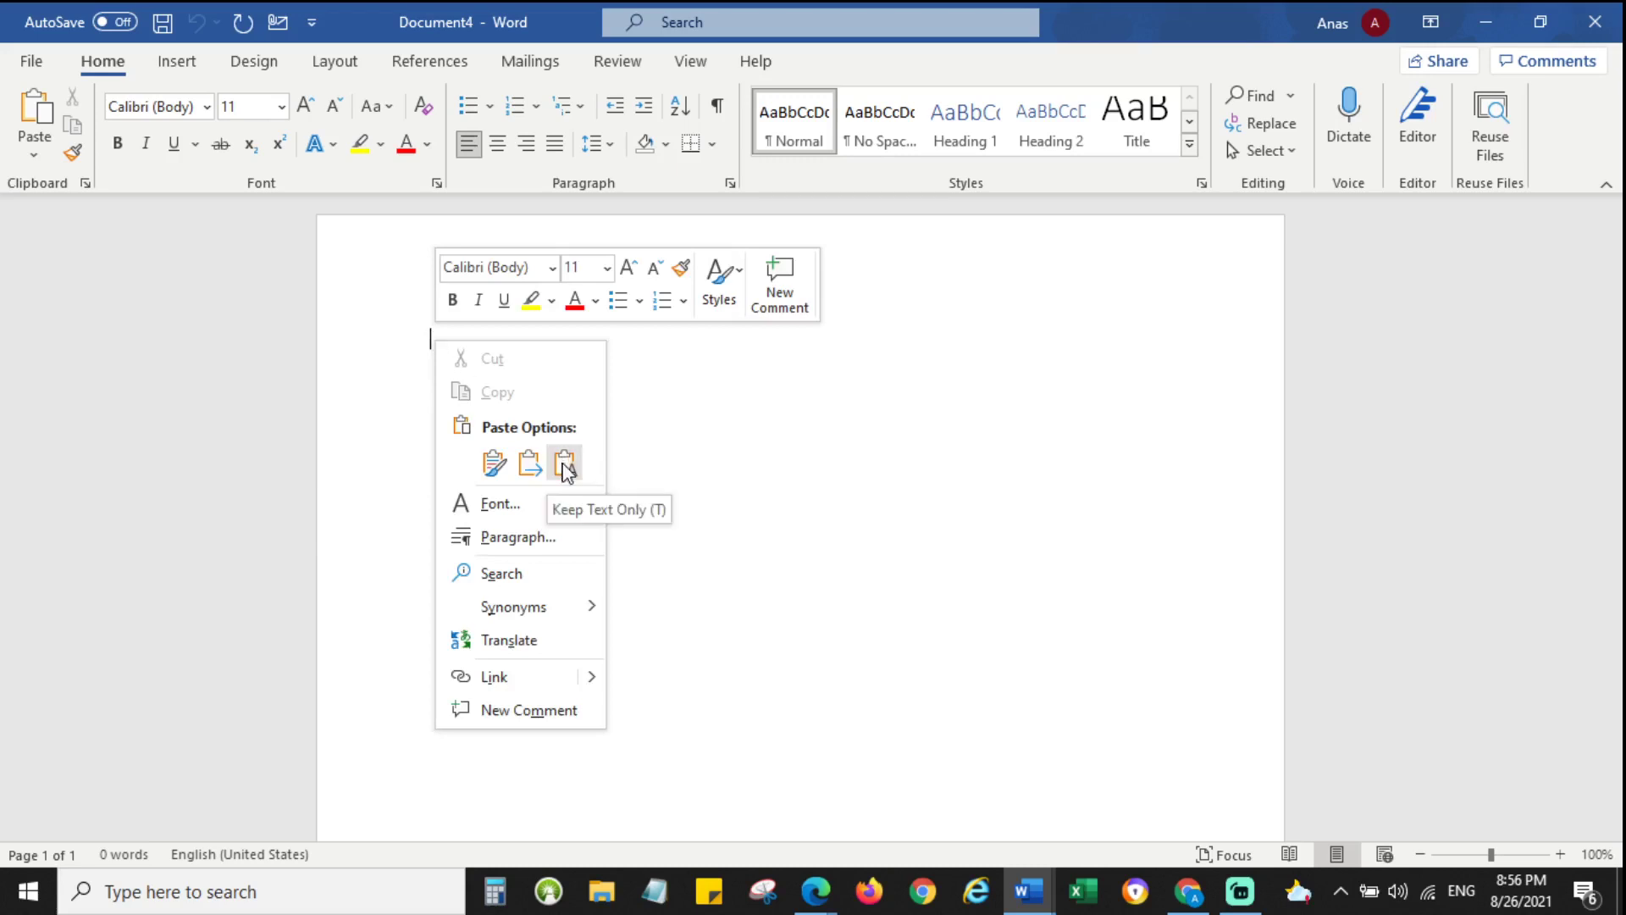
{"action": "left_click", "coordinate": [564, 463]}
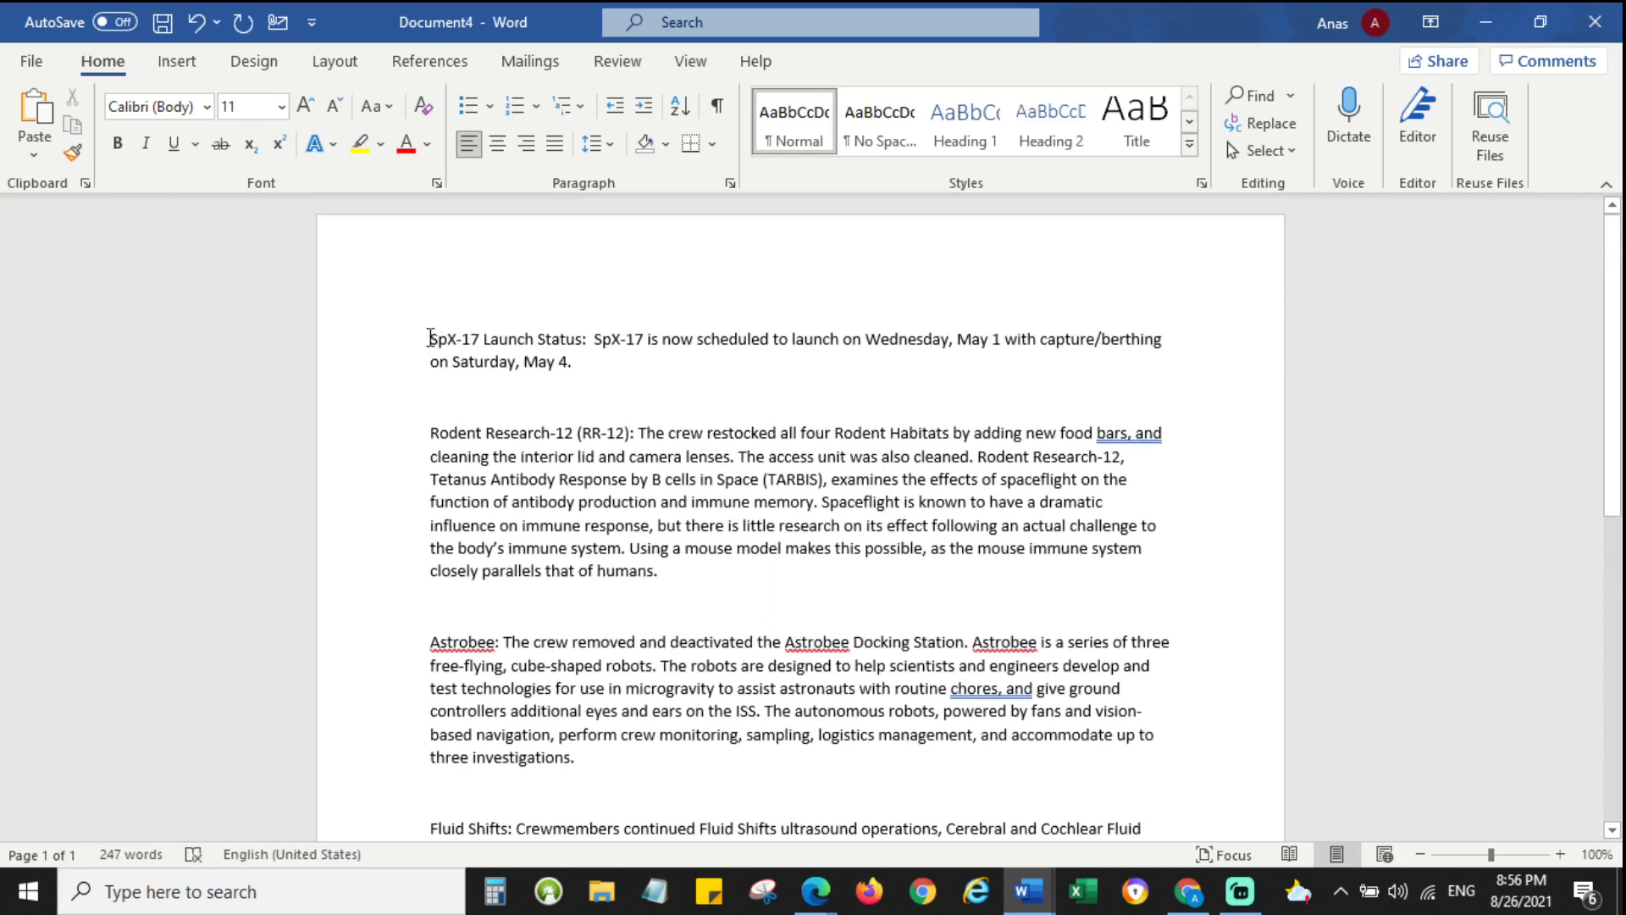
Format all the pasted report text in Calibri (Body), size 12.
{"action": "left_click_drag", "start_coordinate": [431, 339], "coordinate": [678, 502]}
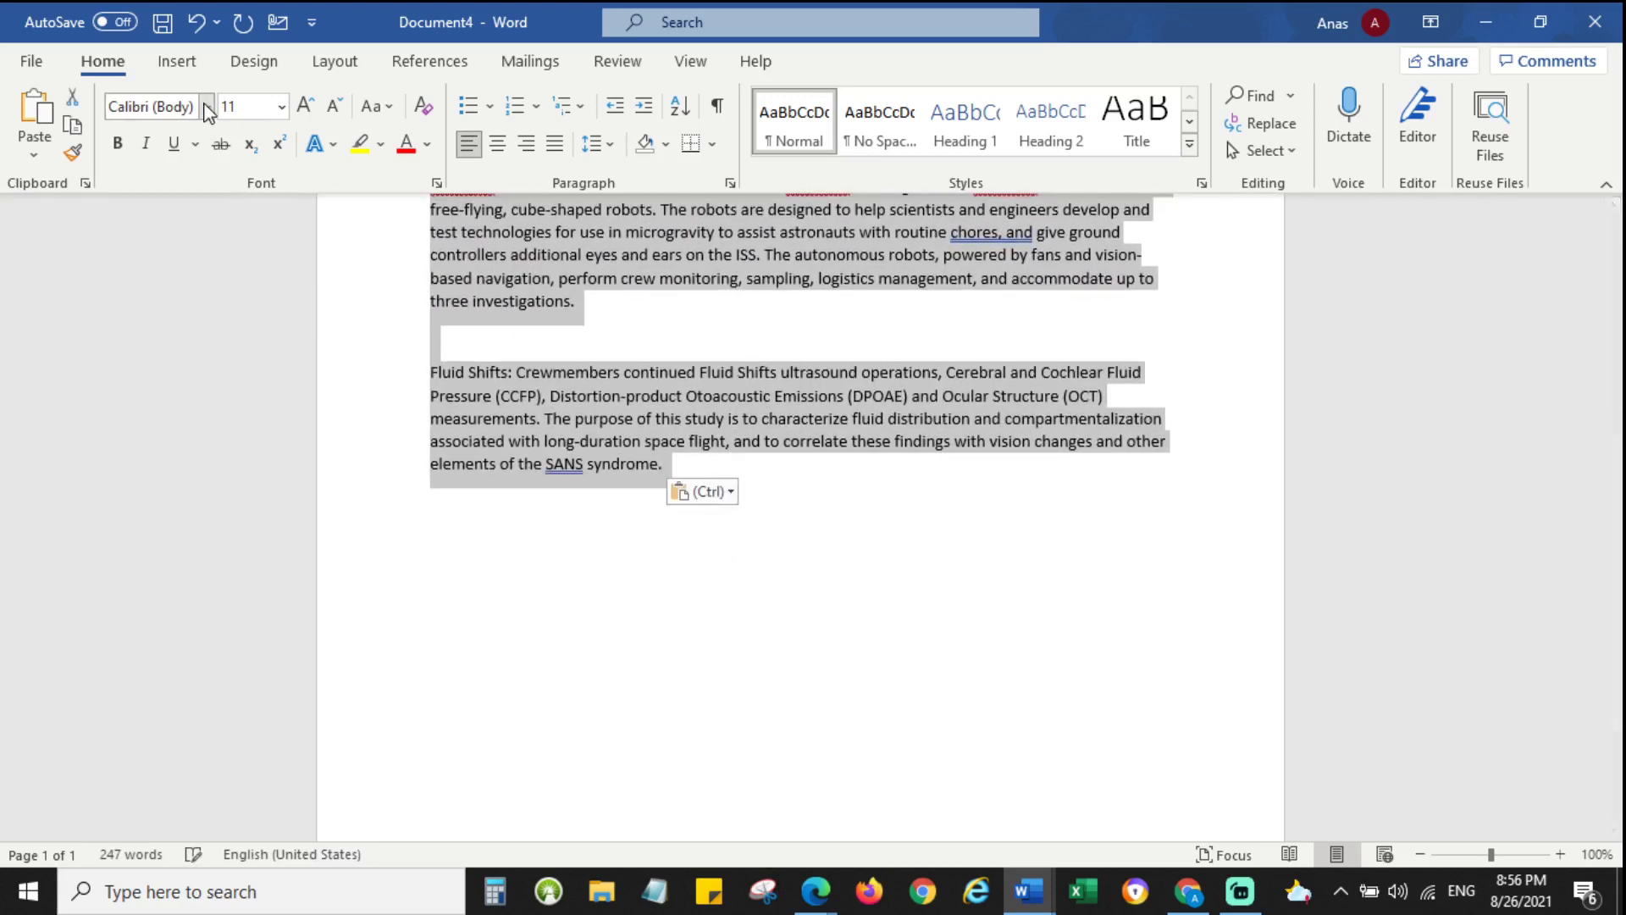
{"action": "left_click", "coordinate": [207, 106]}
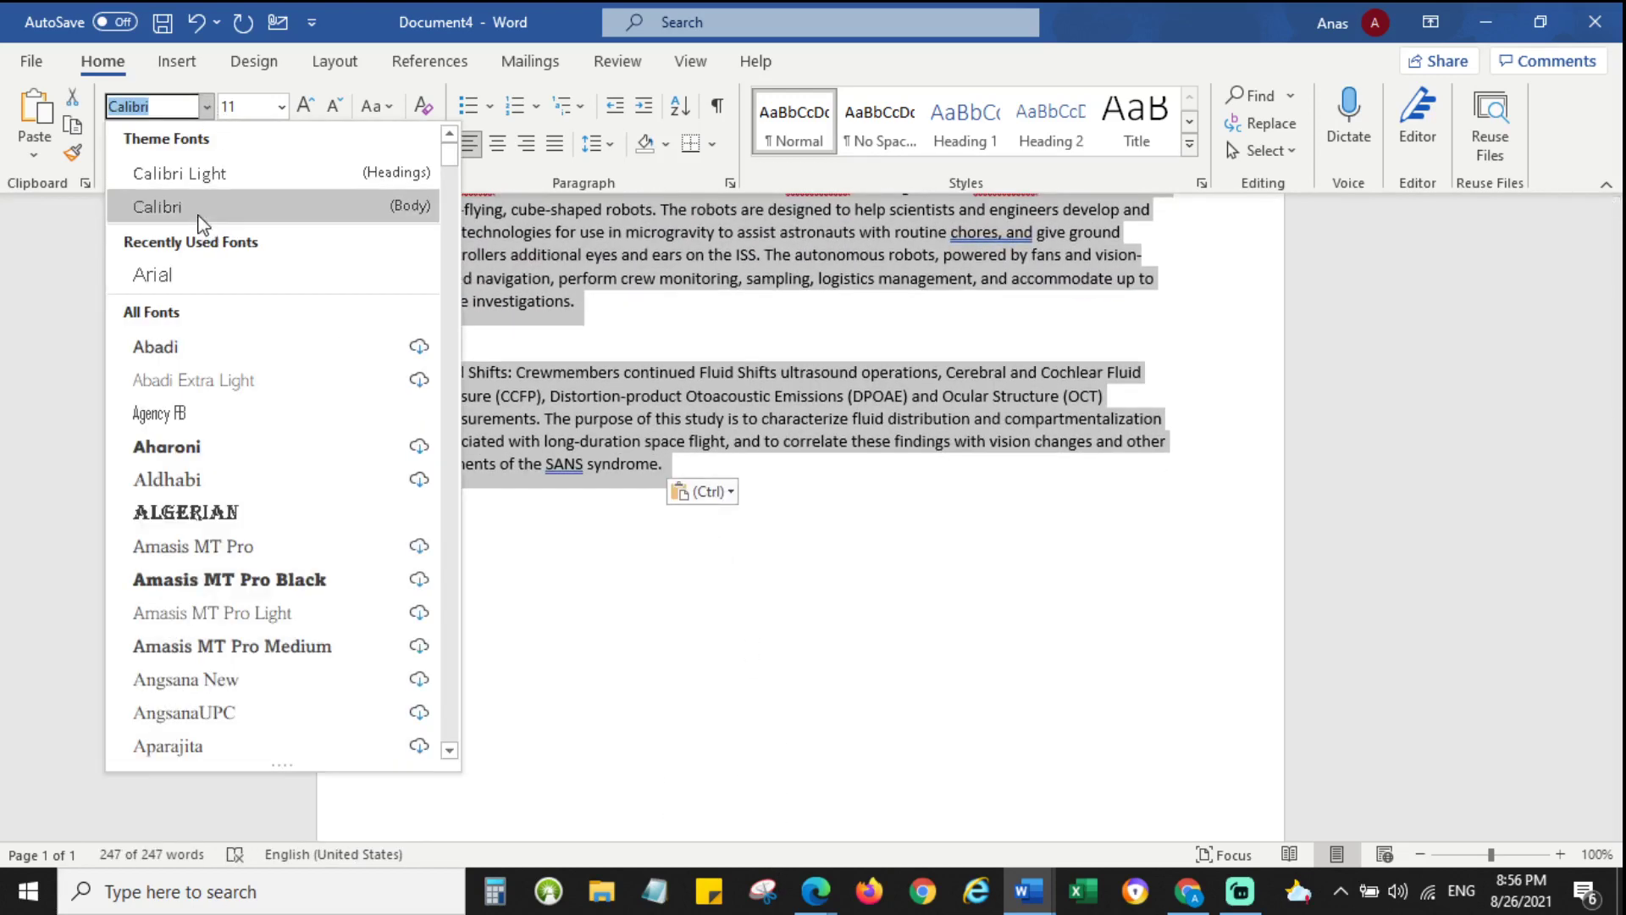
{"action": "left_click", "coordinate": [211, 207]}
{"action": "left_click", "coordinate": [283, 106]}
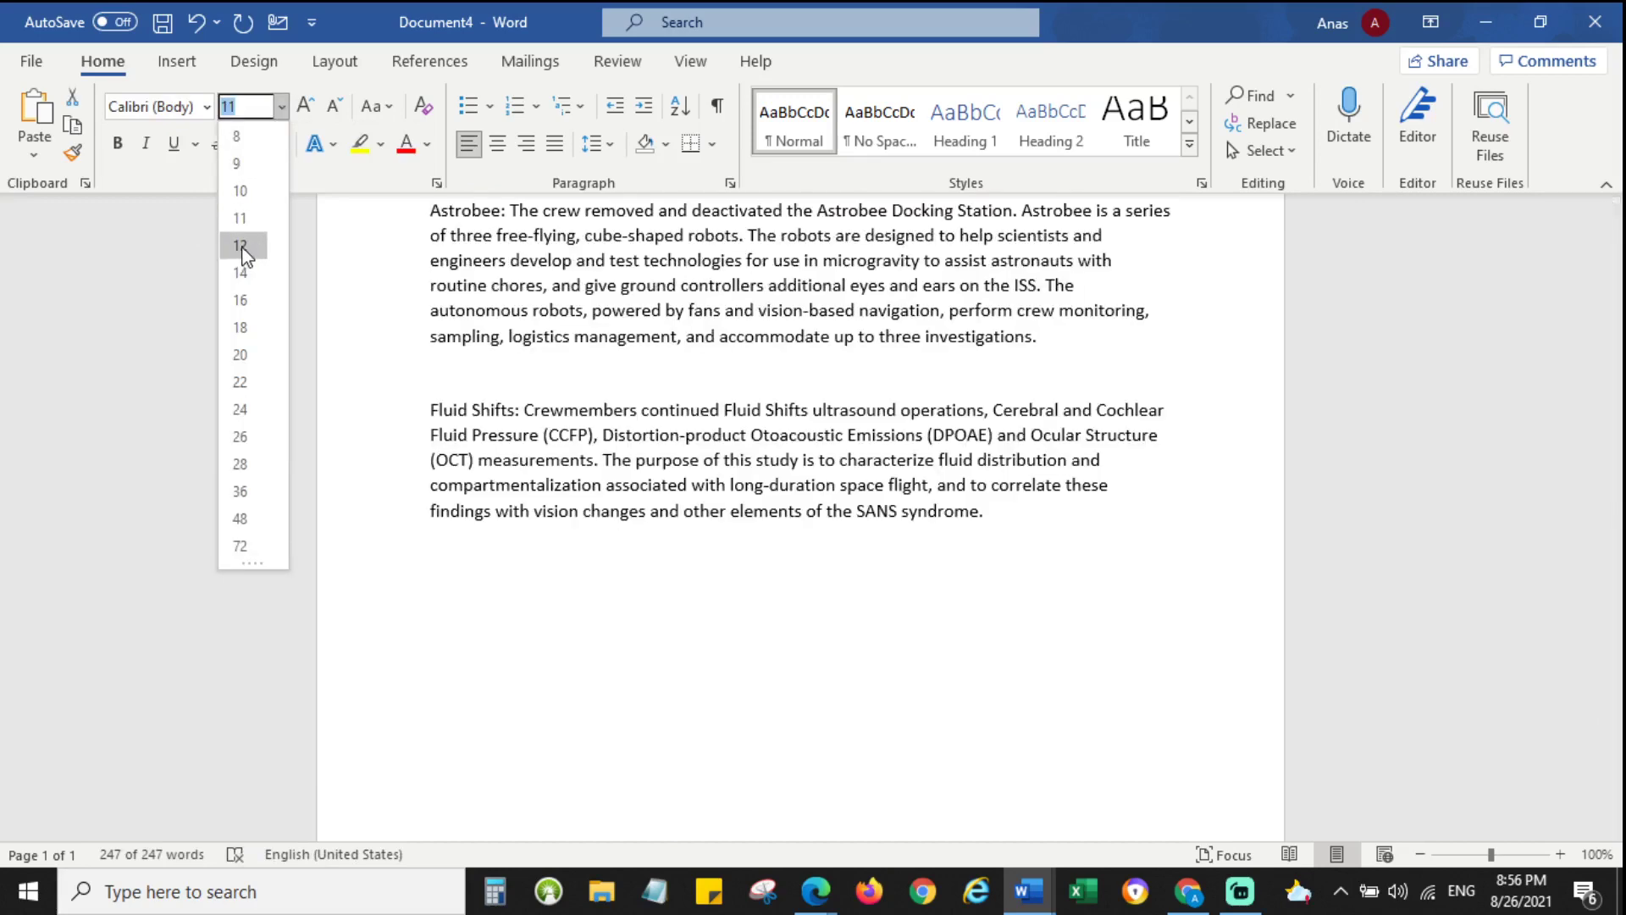
{"action": "left_click", "coordinate": [242, 250]}
{"action": "scroll", "coordinate": [532, 475], "scroll_direction": "up", "scroll_amount": 5}
{"action": "left_click", "coordinate": [509, 427]}
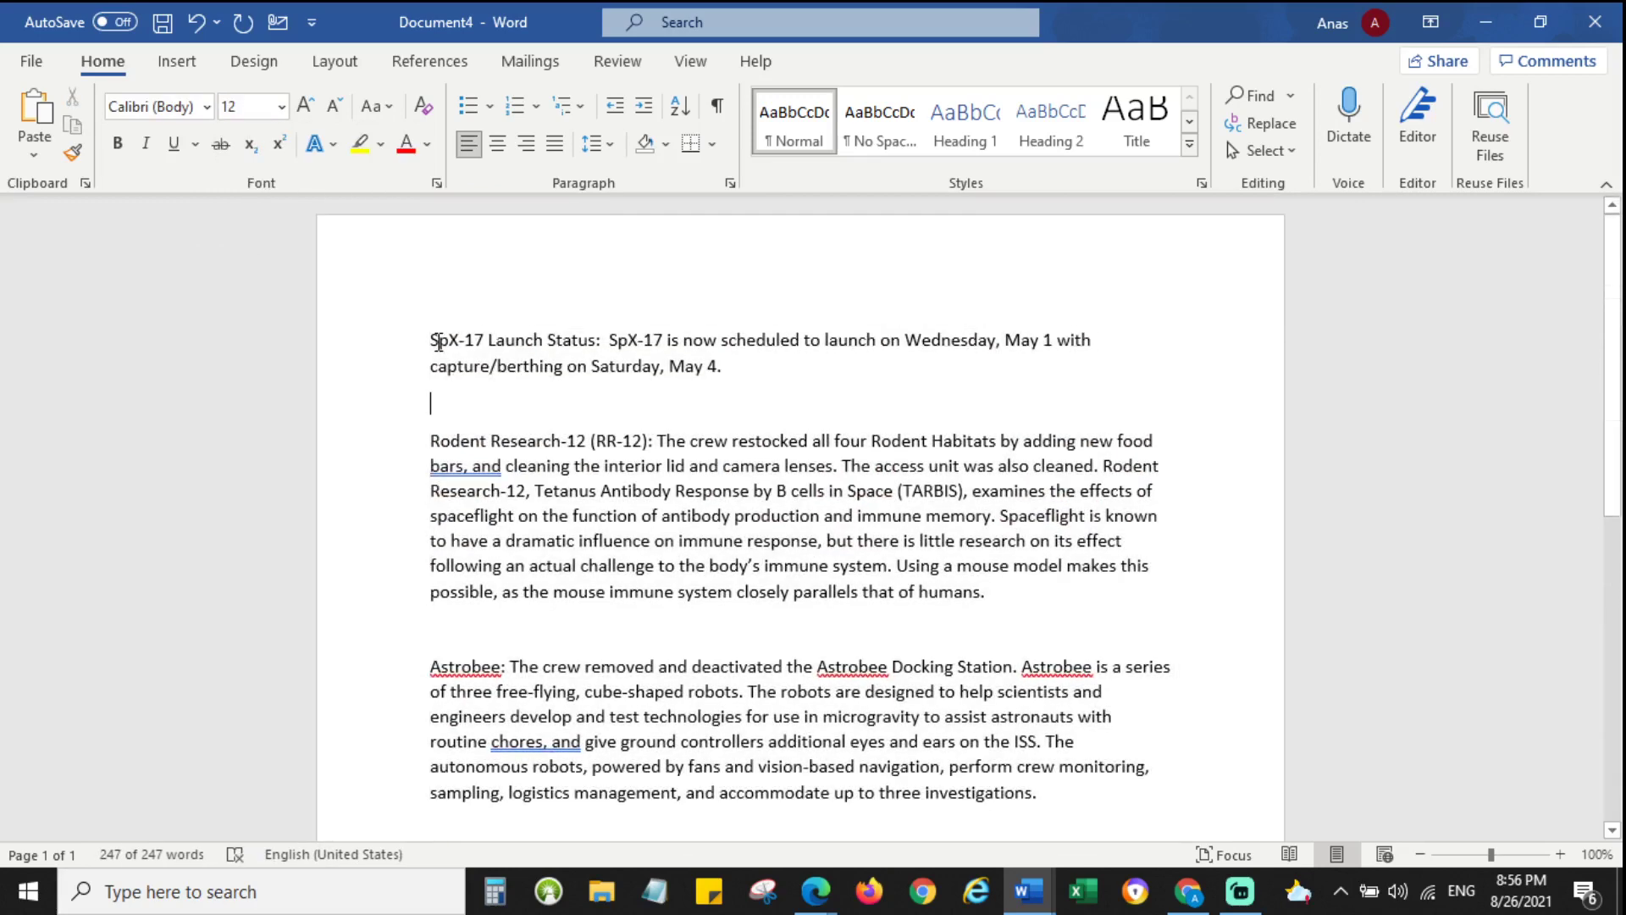
Insert an empty line above the SpX-17 Launch Status paragraph and place the cursor in it.
{"action": "left_click", "coordinate": [428, 339]}
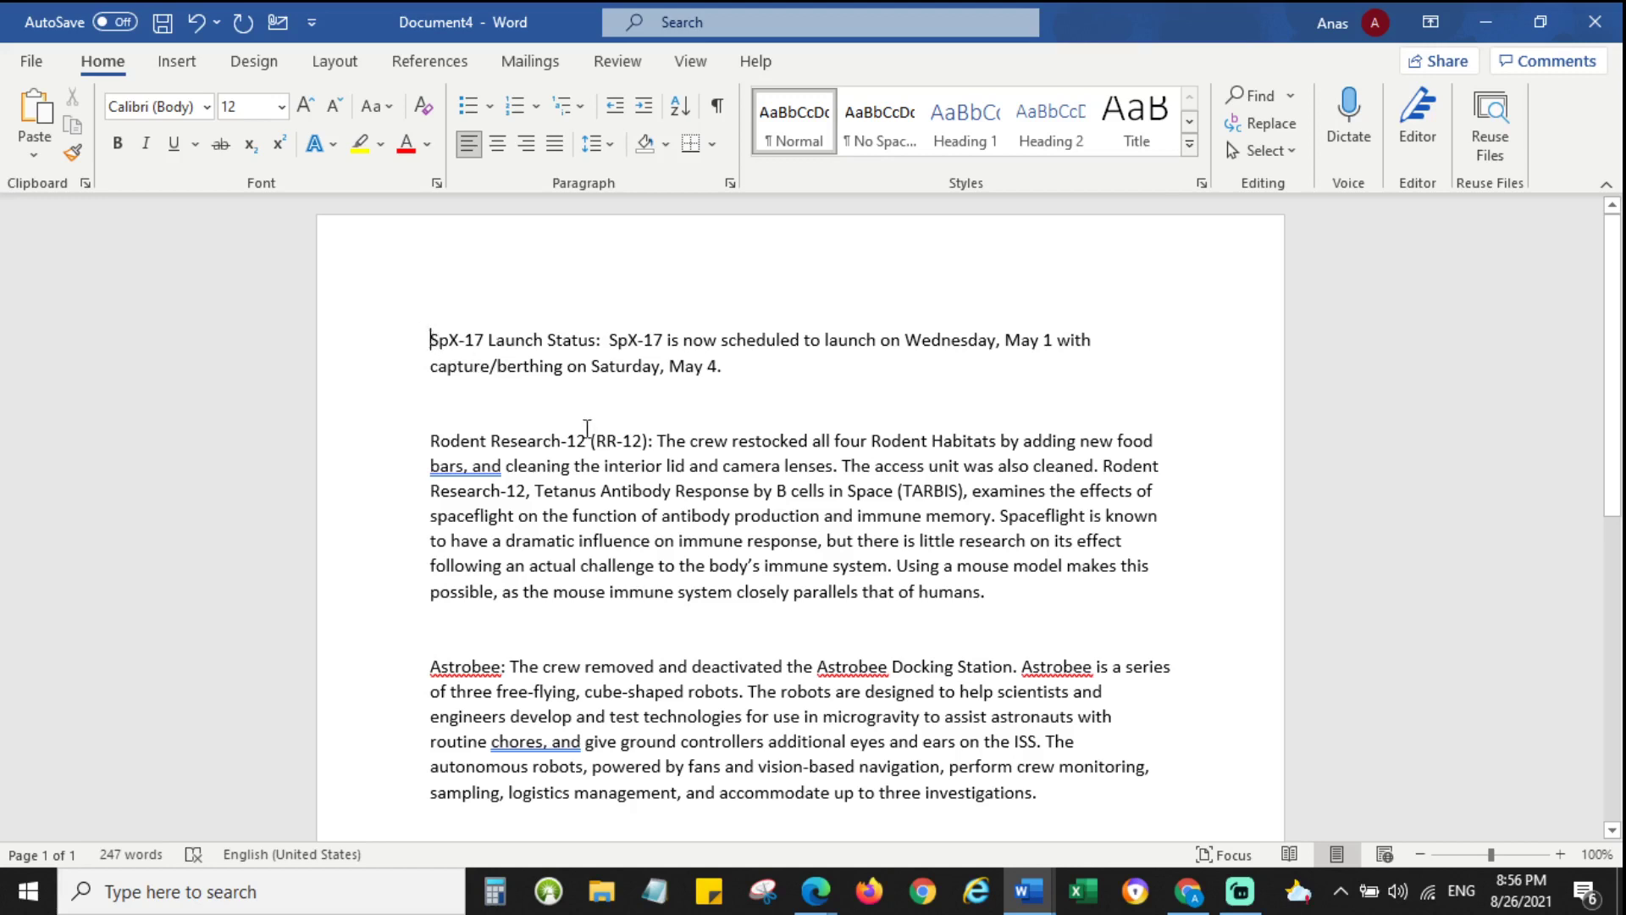
{"action": "key", "text": "Return"}
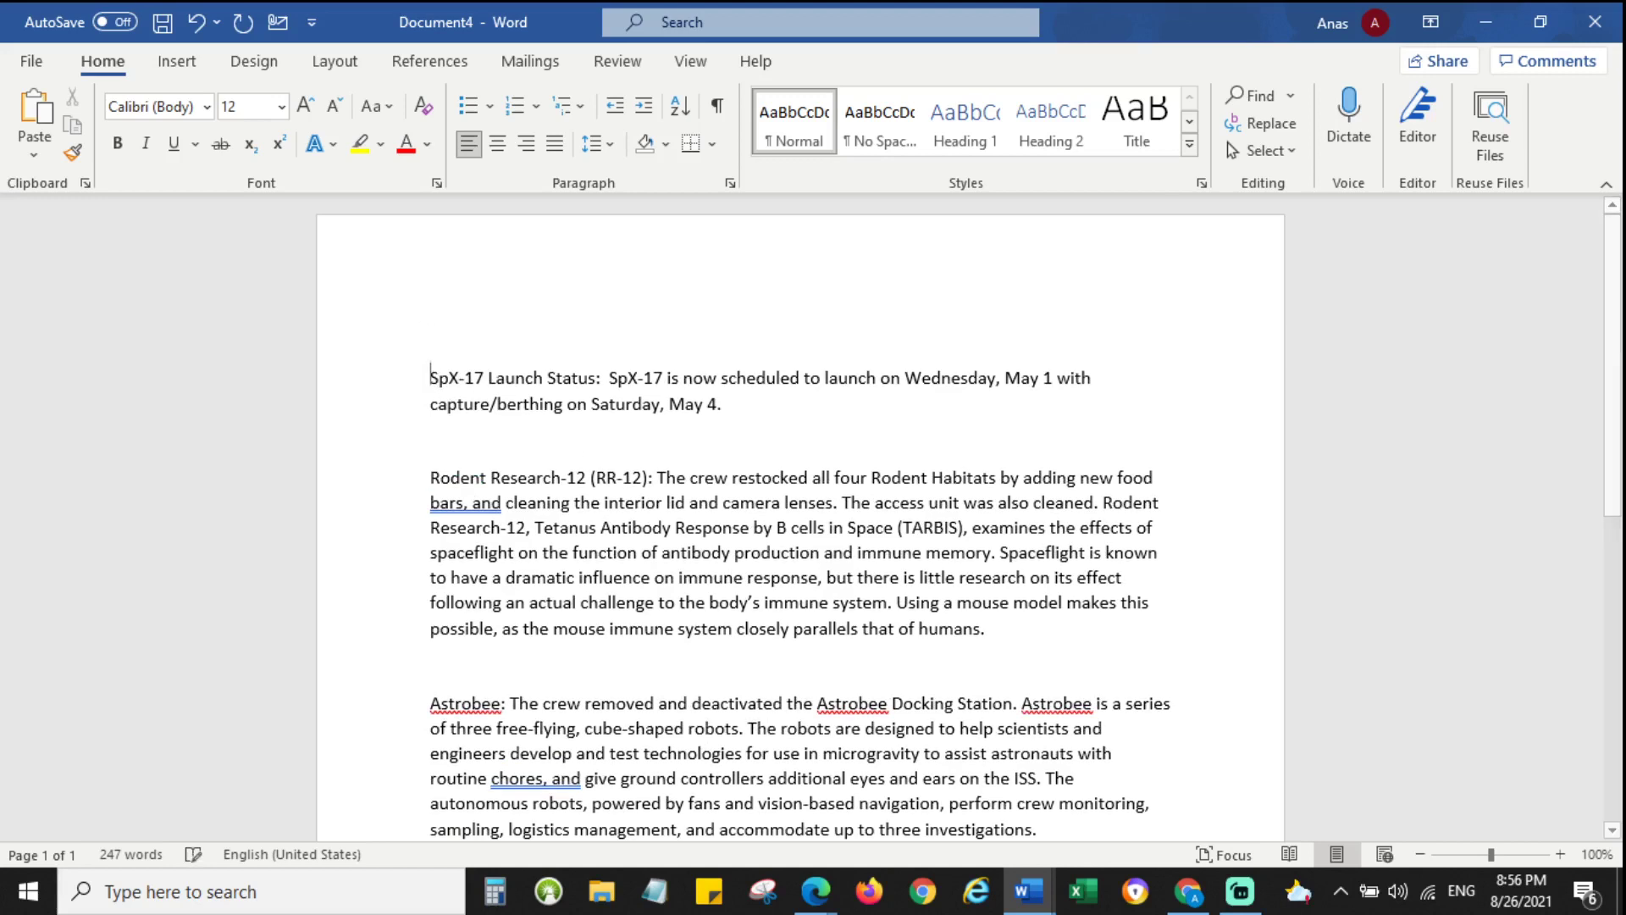
{"action": "left_click", "coordinate": [503, 341]}
Copy "Daily Summary Report" from the NASA page's heading and paste it as text only into the Word document's empty first line.
{"action": "left_click", "coordinate": [814, 889]}
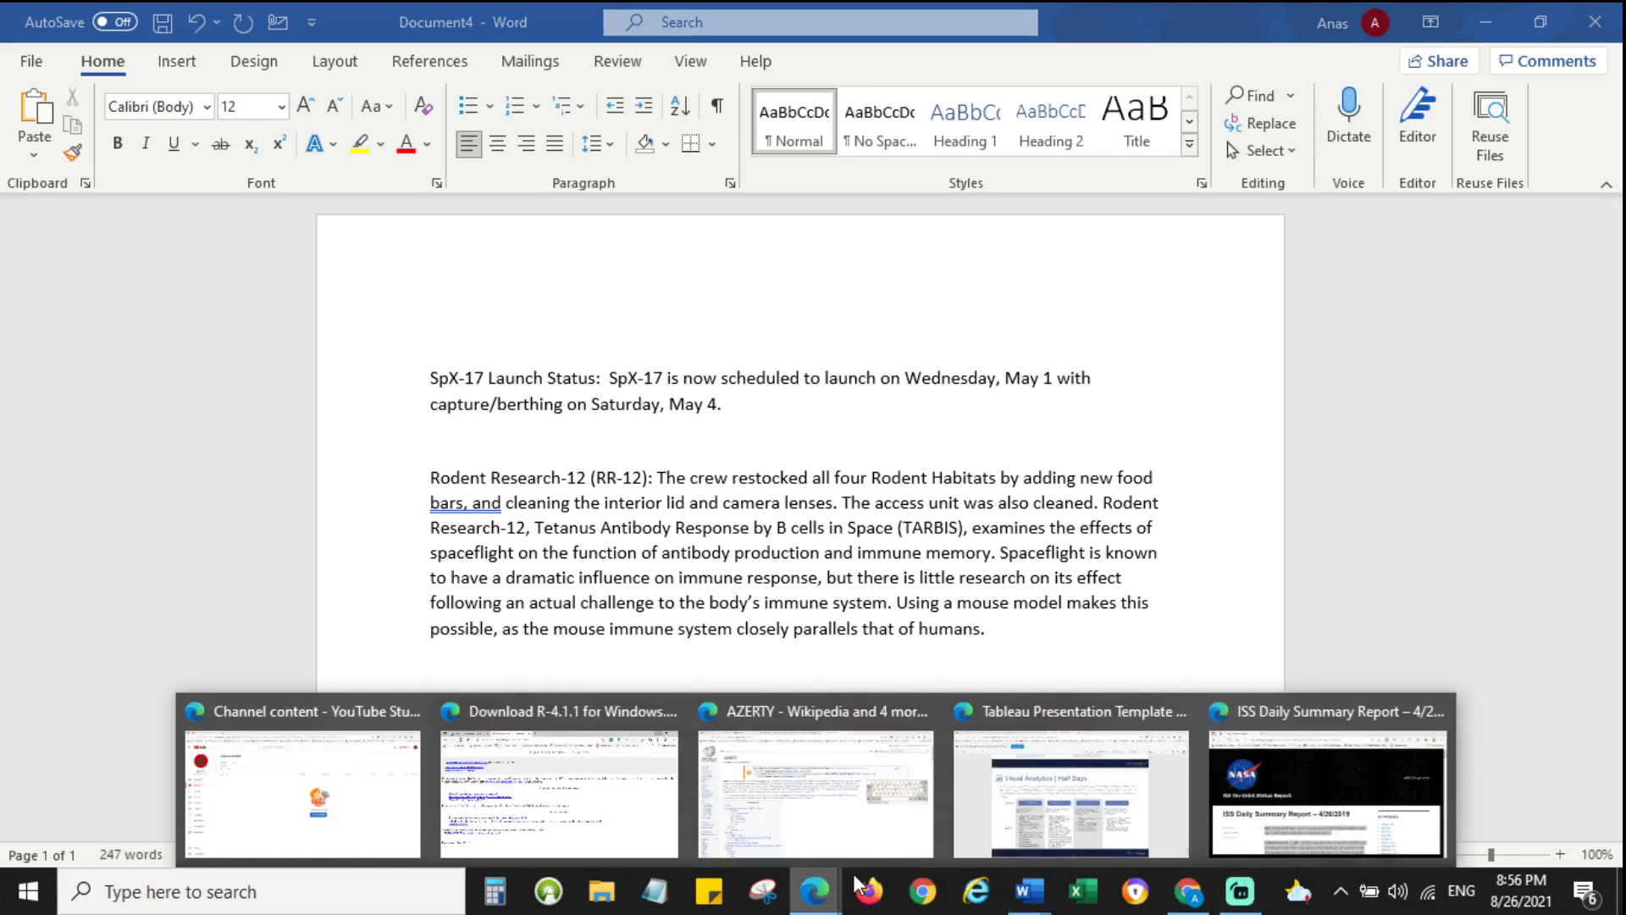
{"action": "left_click", "coordinate": [1256, 826]}
{"action": "left_click_drag", "start_coordinate": [188, 567], "coordinate": [696, 563]}
{"action": "key", "text": "ctrl+c"}
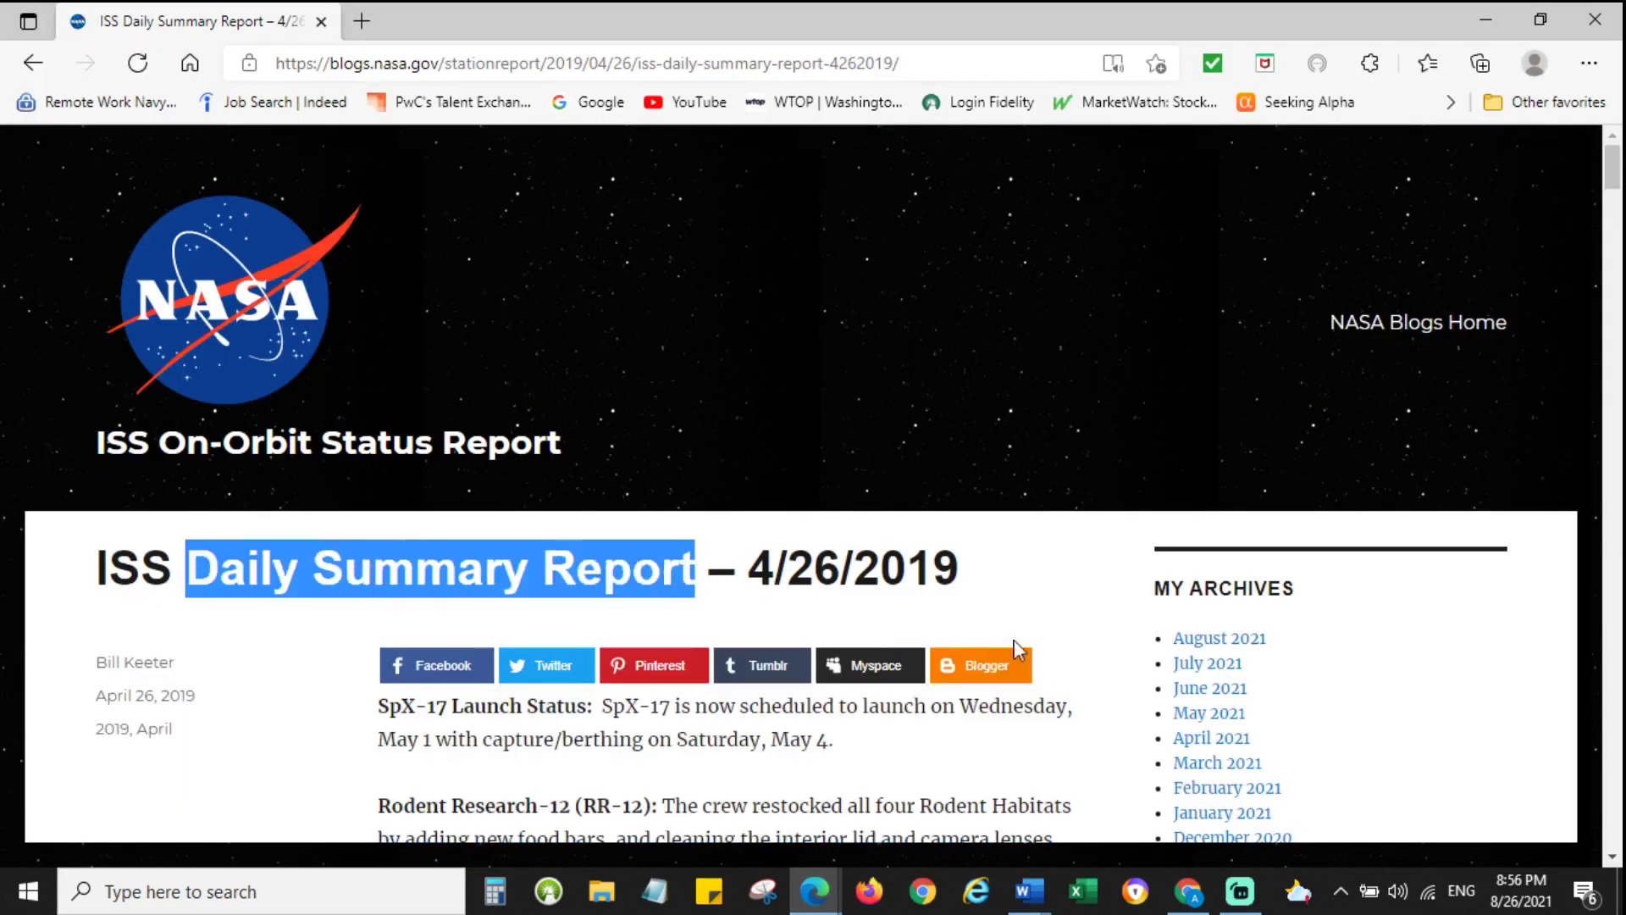
{"action": "key", "text": "alt+Tab"}
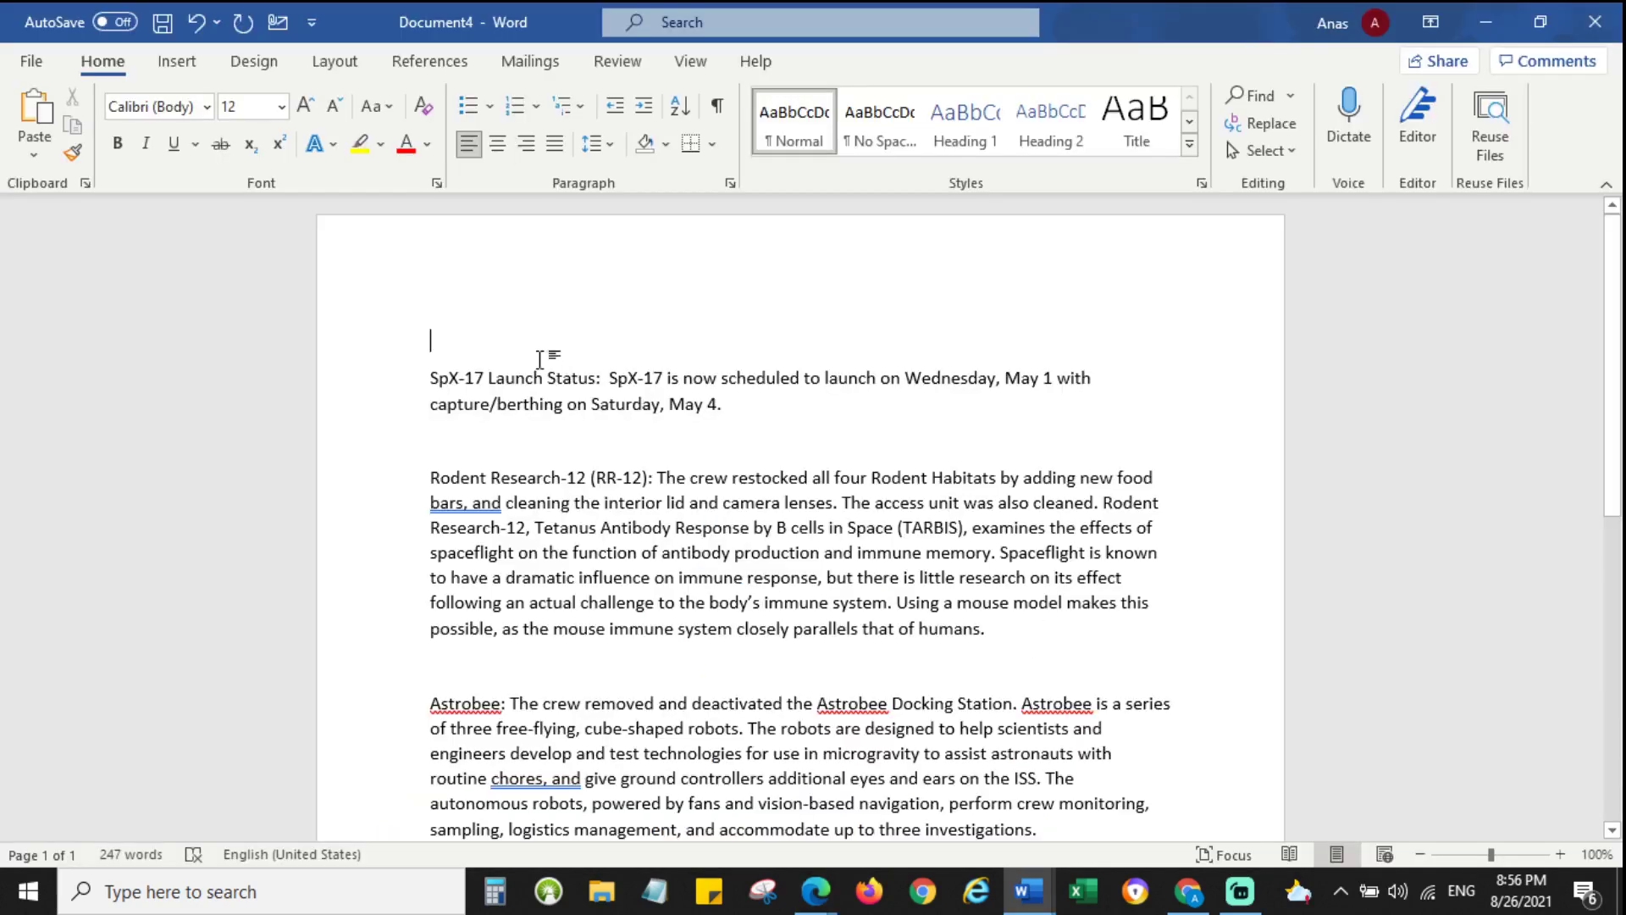
{"action": "right_click", "coordinate": [437, 333]}
{"action": "left_click", "coordinate": [565, 456]}
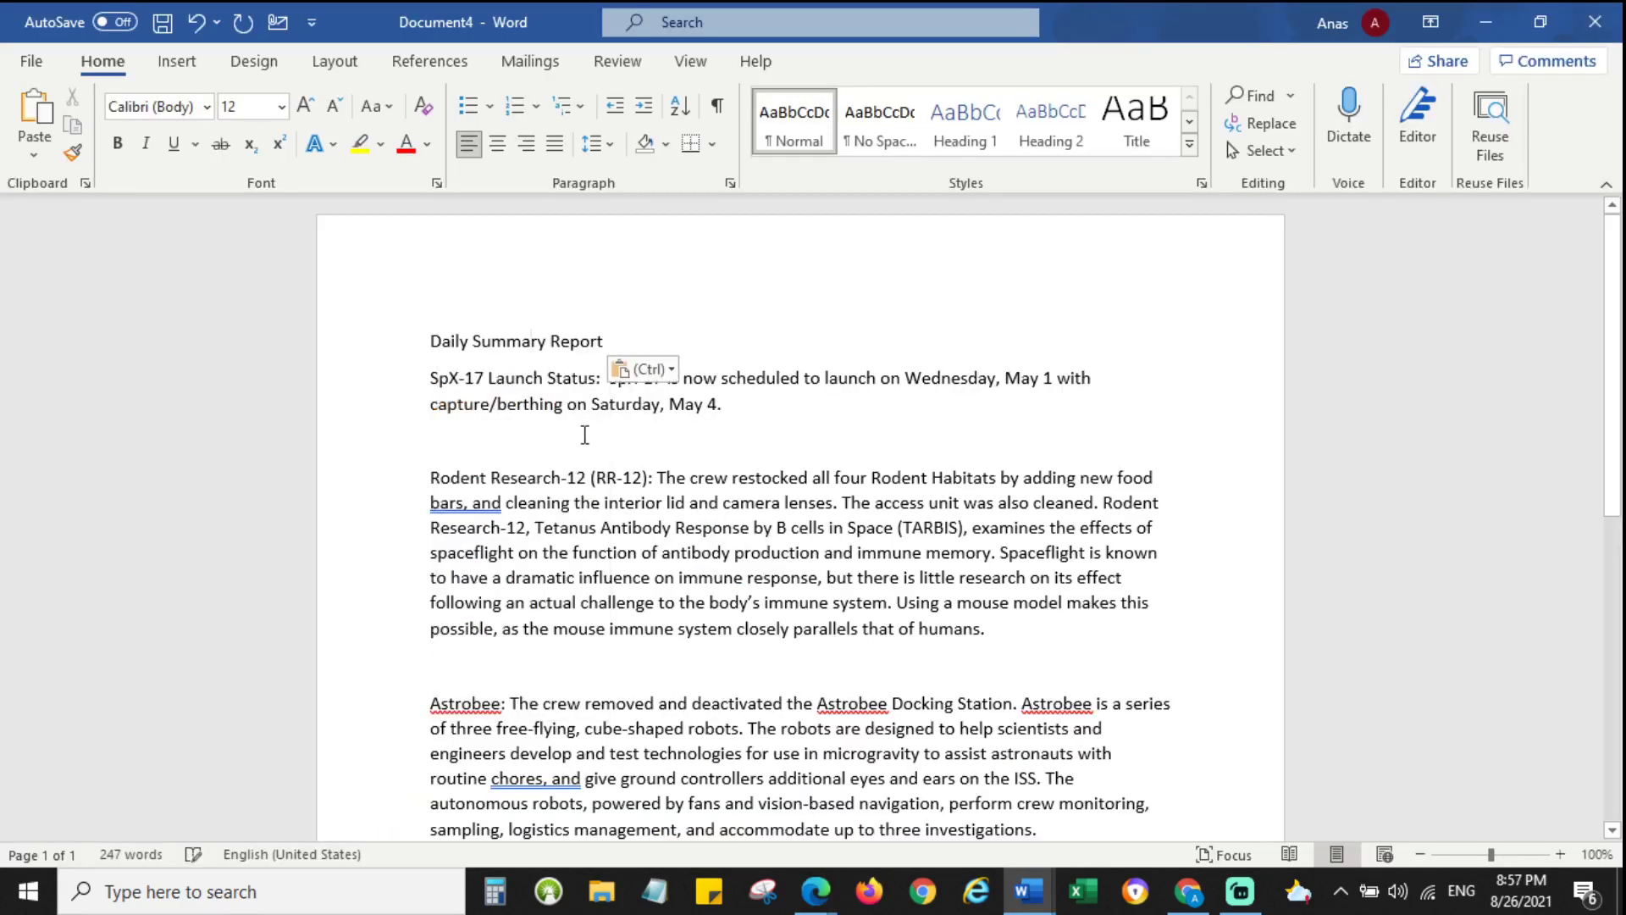
Format the "Daily Summary Report" title line in Arial, size 28.
{"action": "left_click_drag", "start_coordinate": [430, 340], "coordinate": [597, 339]}
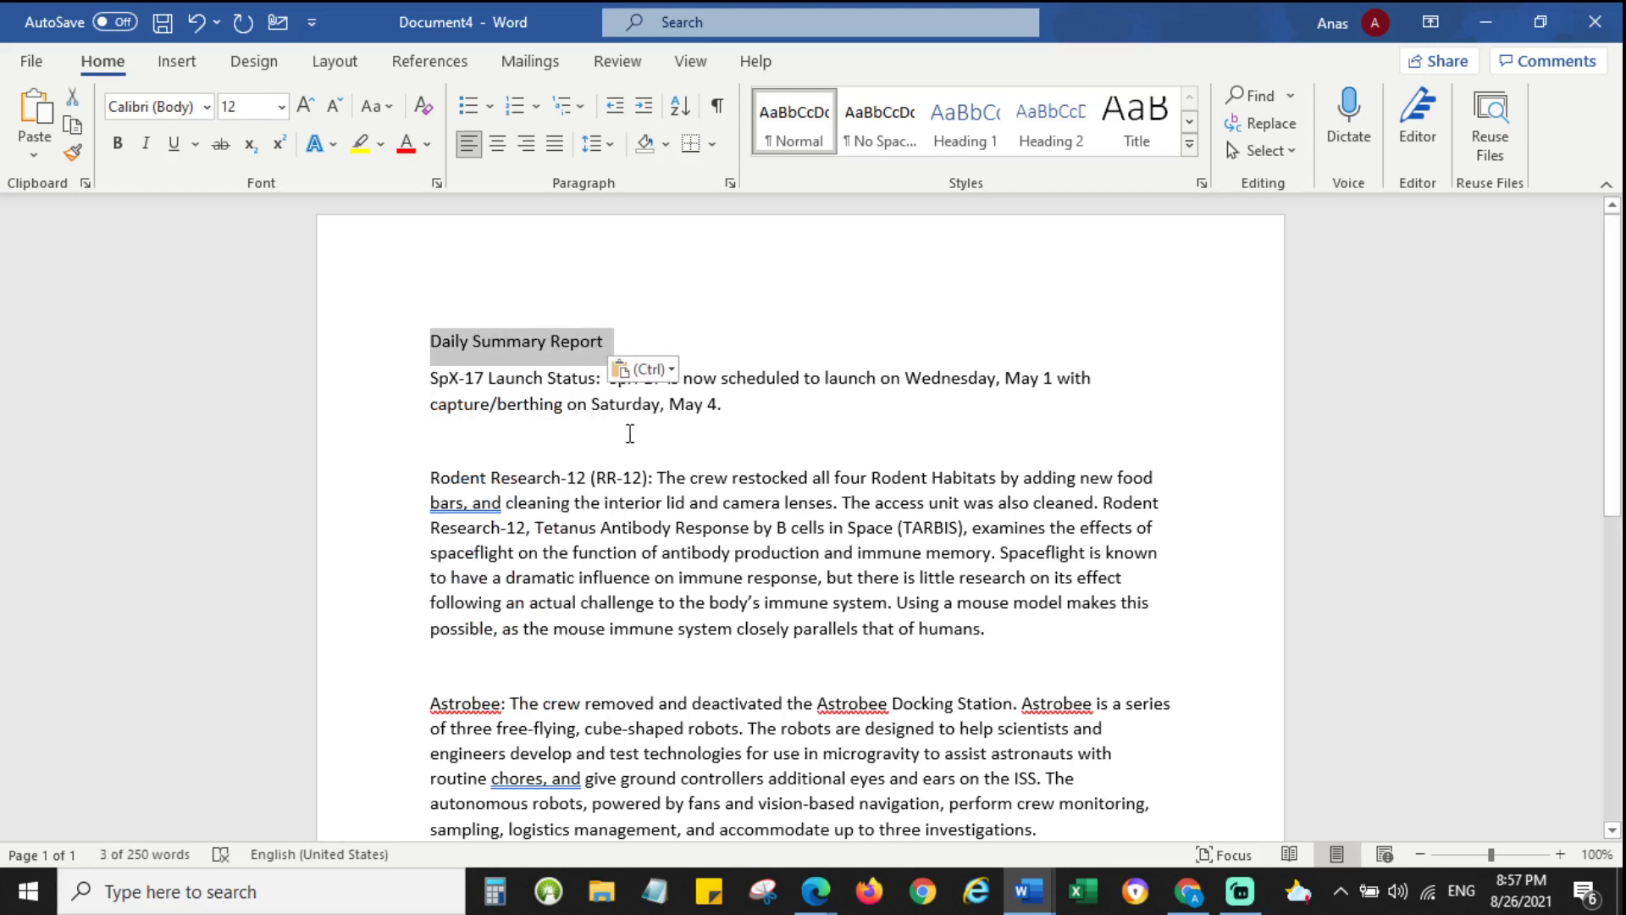
{"action": "left_click_drag", "start_coordinate": [432, 340], "coordinate": [603, 340]}
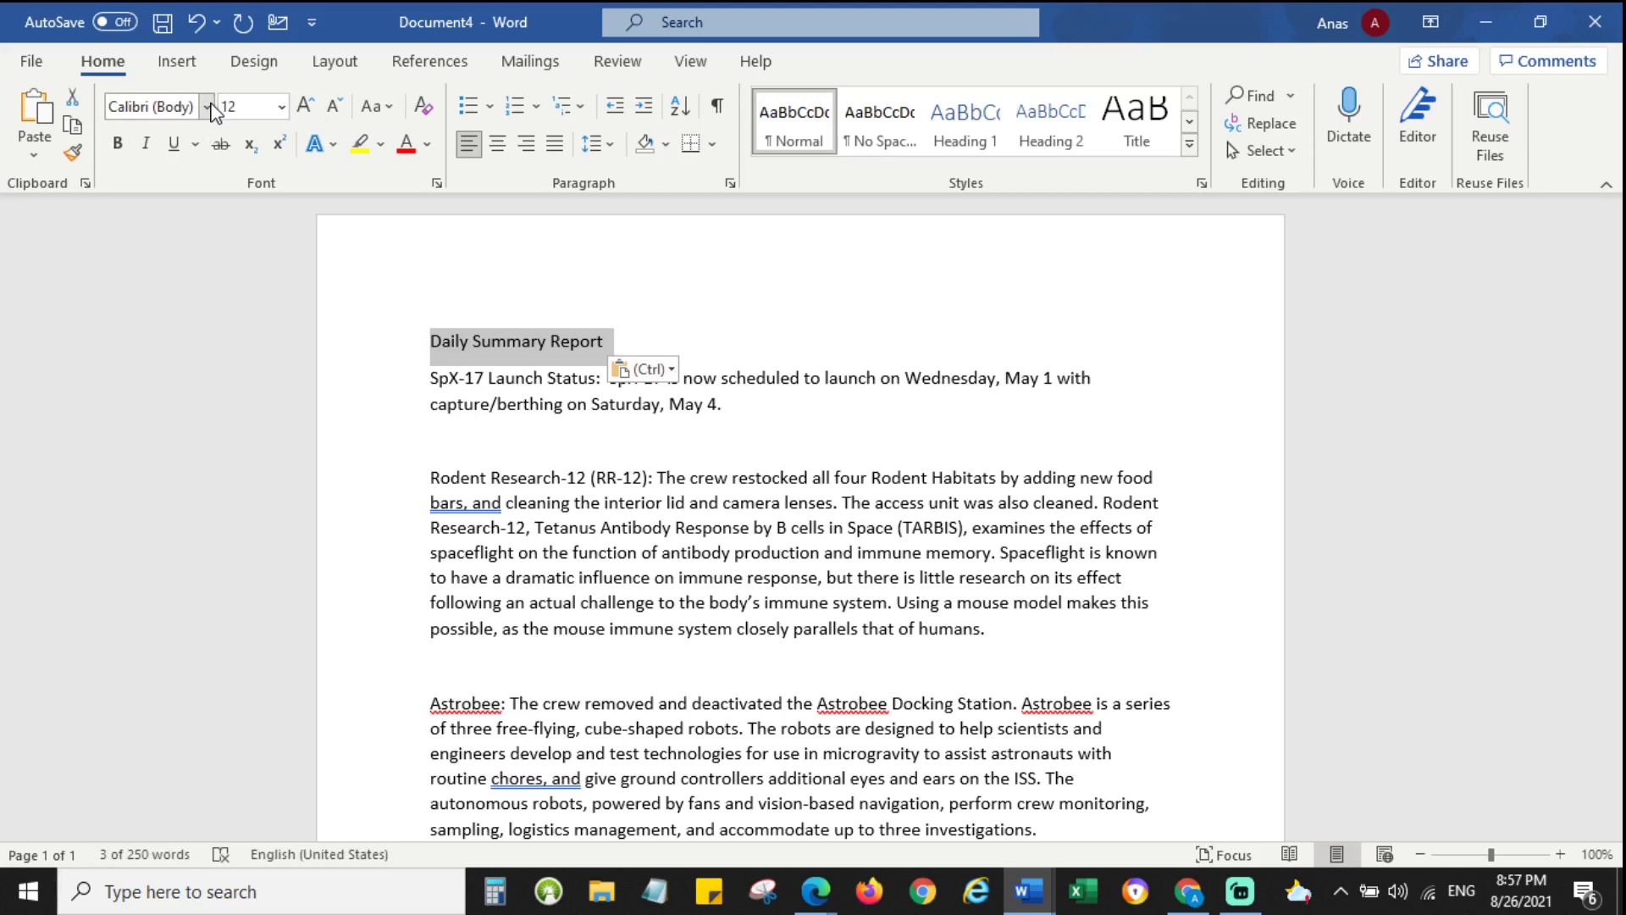
{"action": "left_click", "coordinate": [208, 106]}
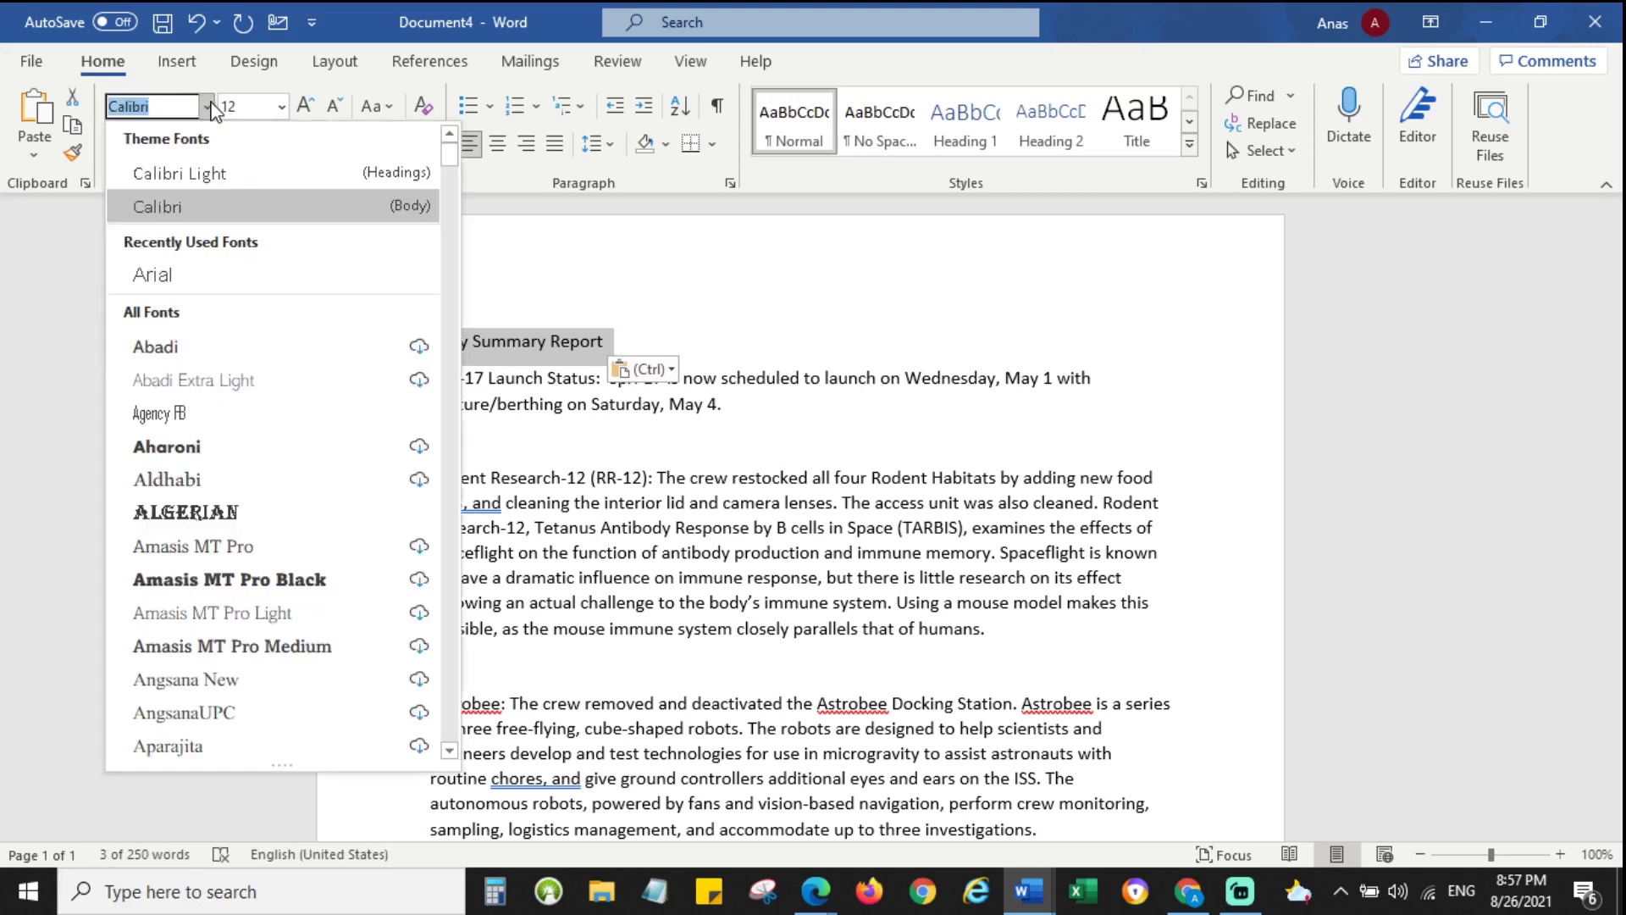
{"action": "left_click", "coordinate": [152, 274]}
{"action": "left_click", "coordinate": [281, 107]}
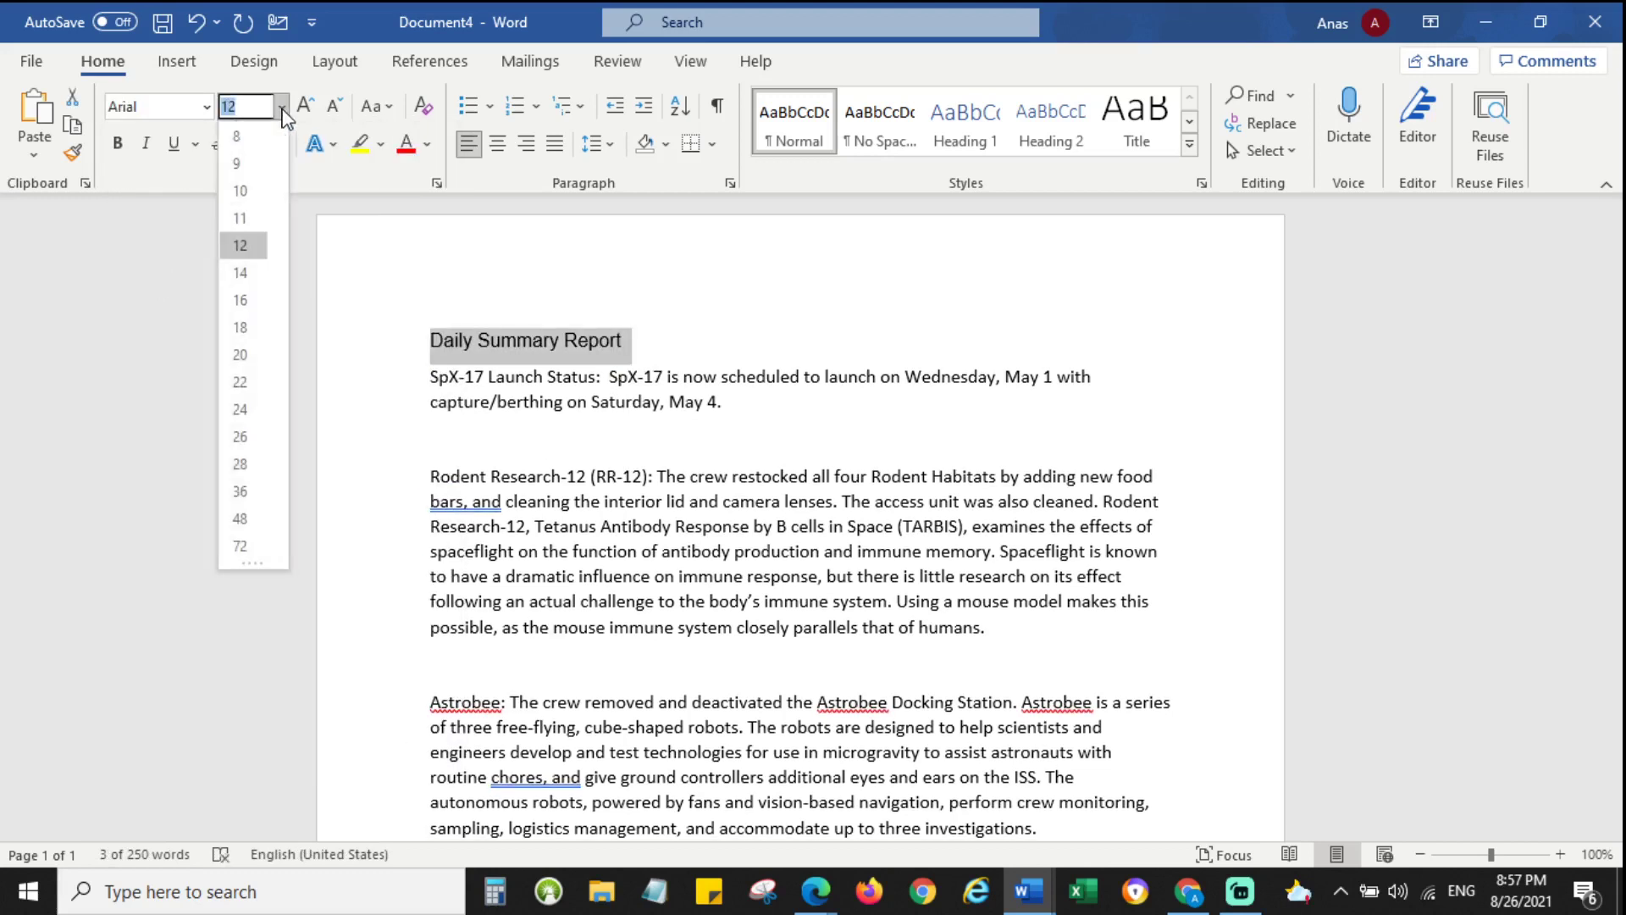
{"action": "left_click", "coordinate": [241, 464]}
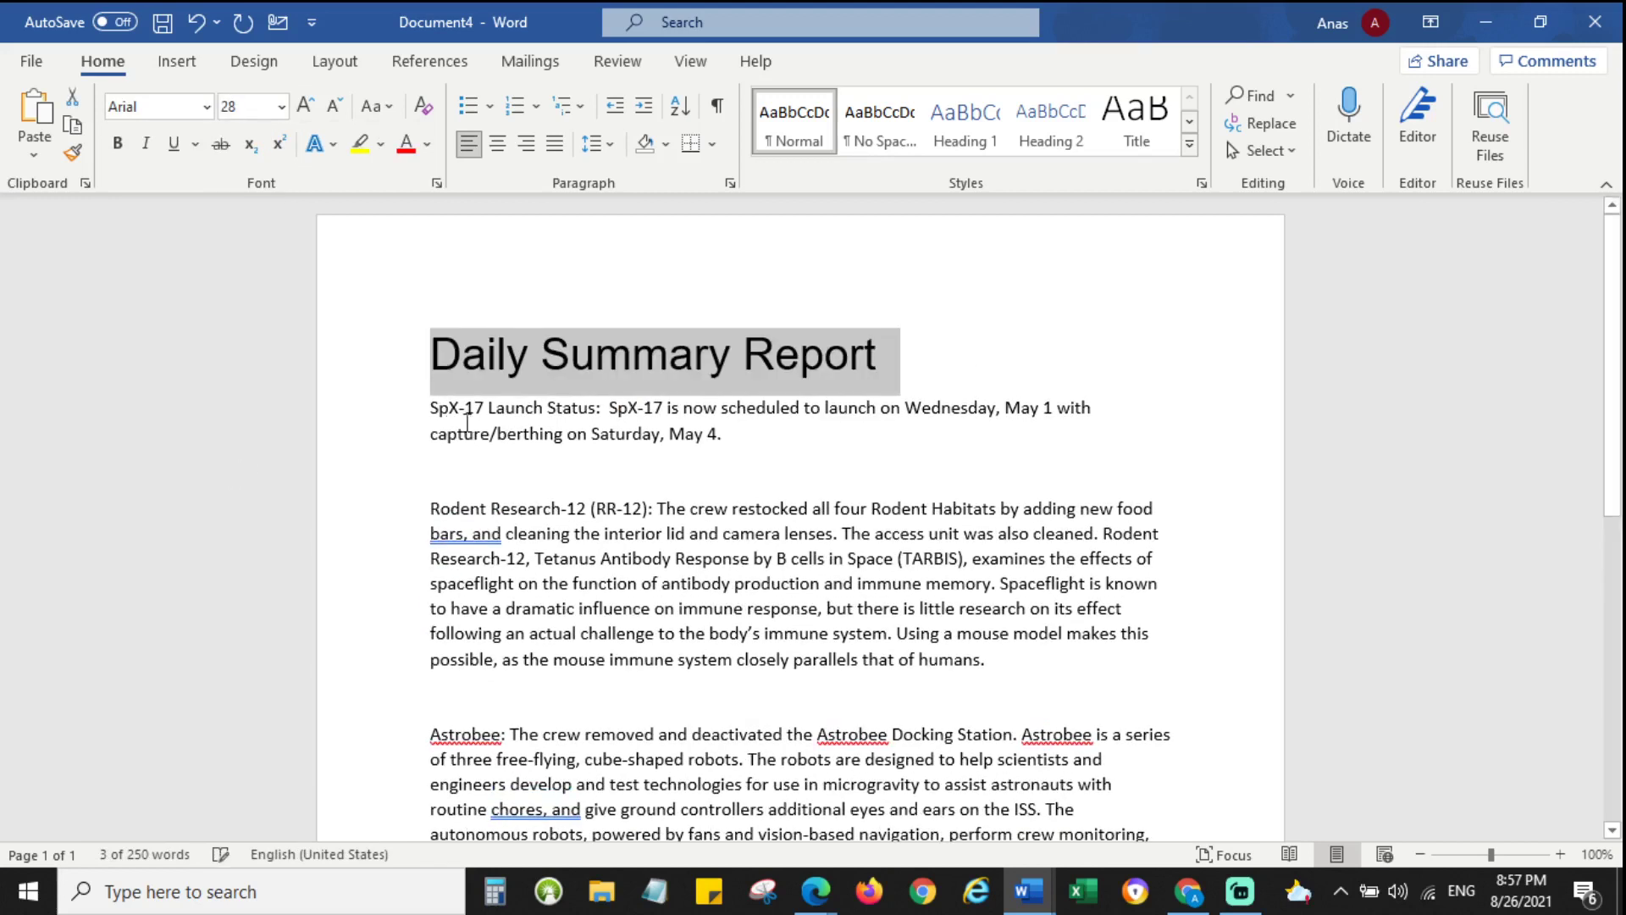
Make the "Daily Summary Report" title bold and center it on the page.
{"action": "left_click", "coordinate": [121, 146]}
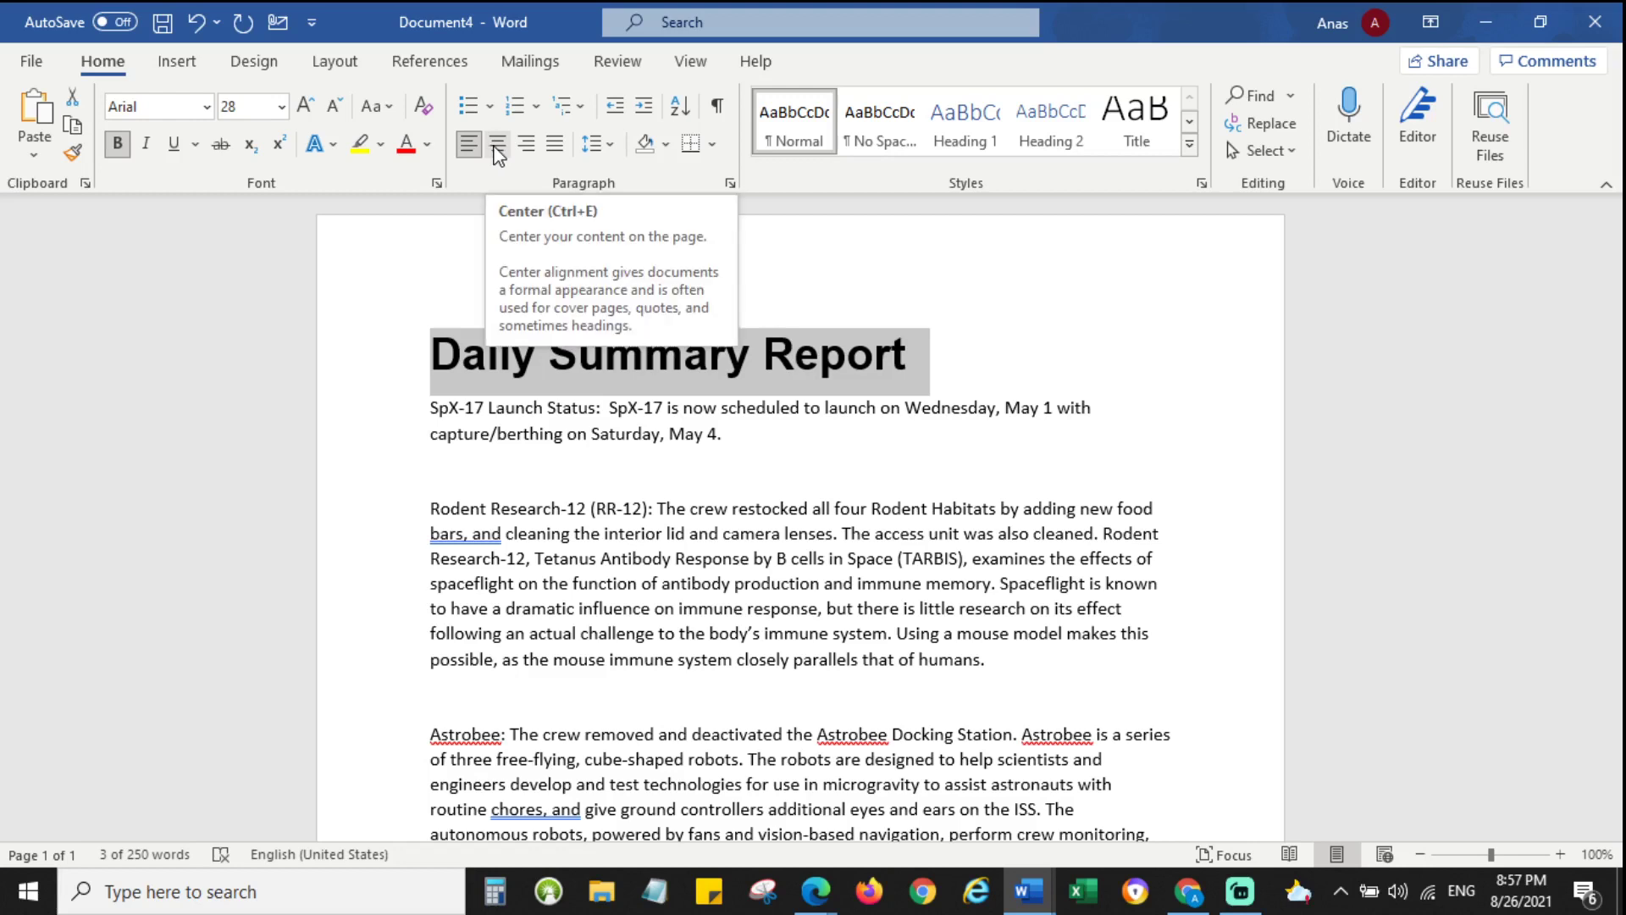
{"action": "left_click", "coordinate": [498, 147]}
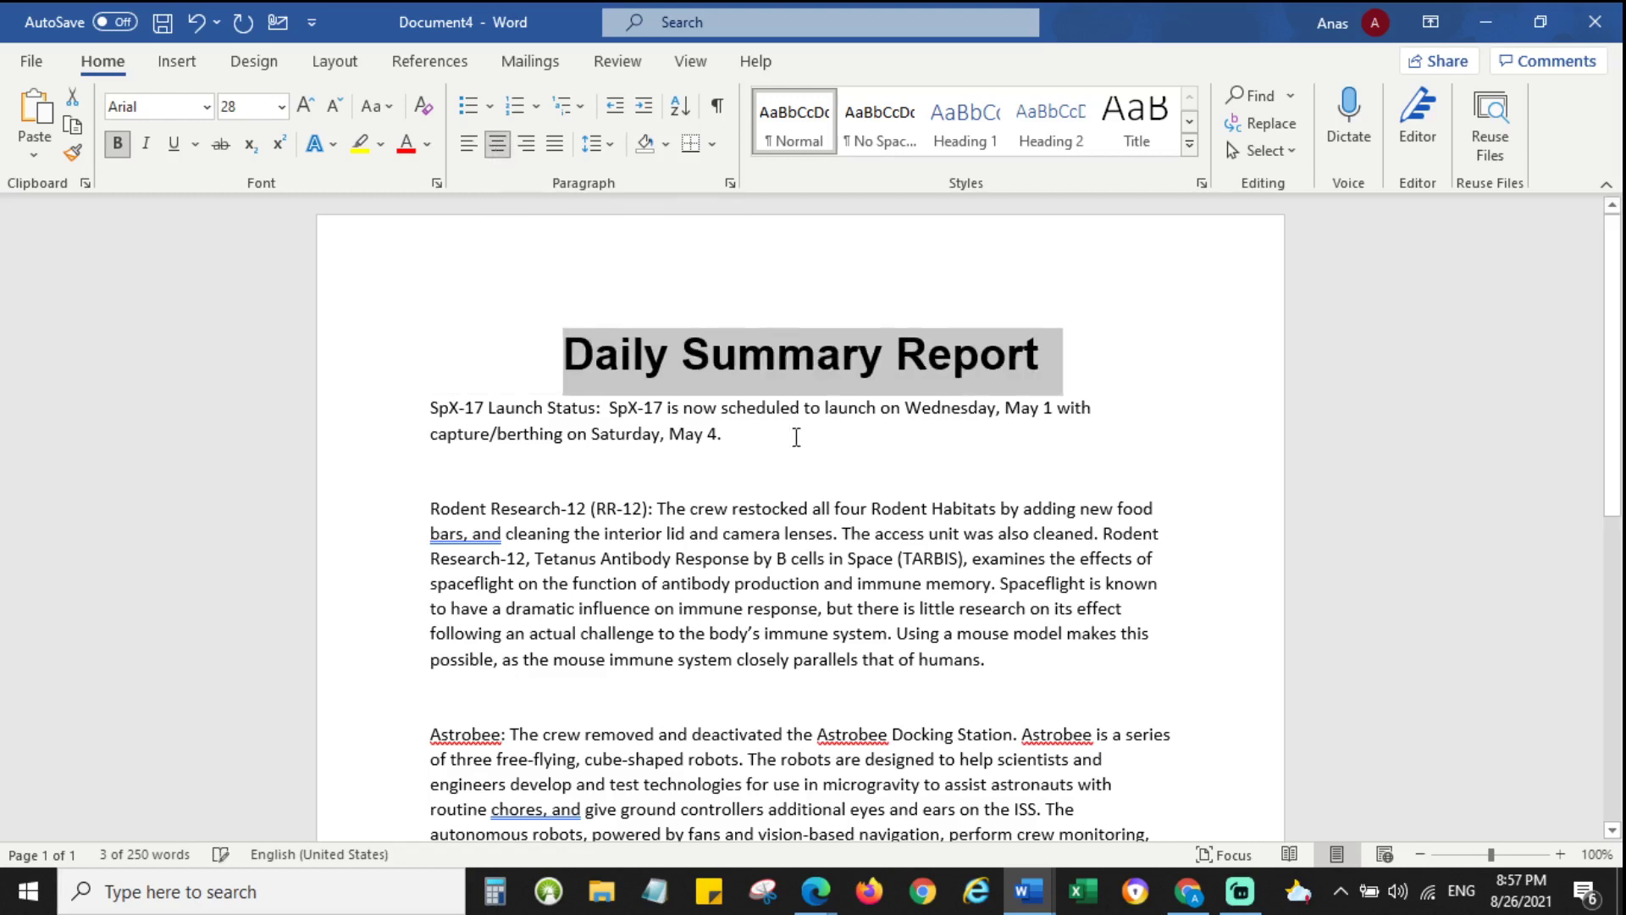
{"action": "left_click", "coordinate": [742, 371]}
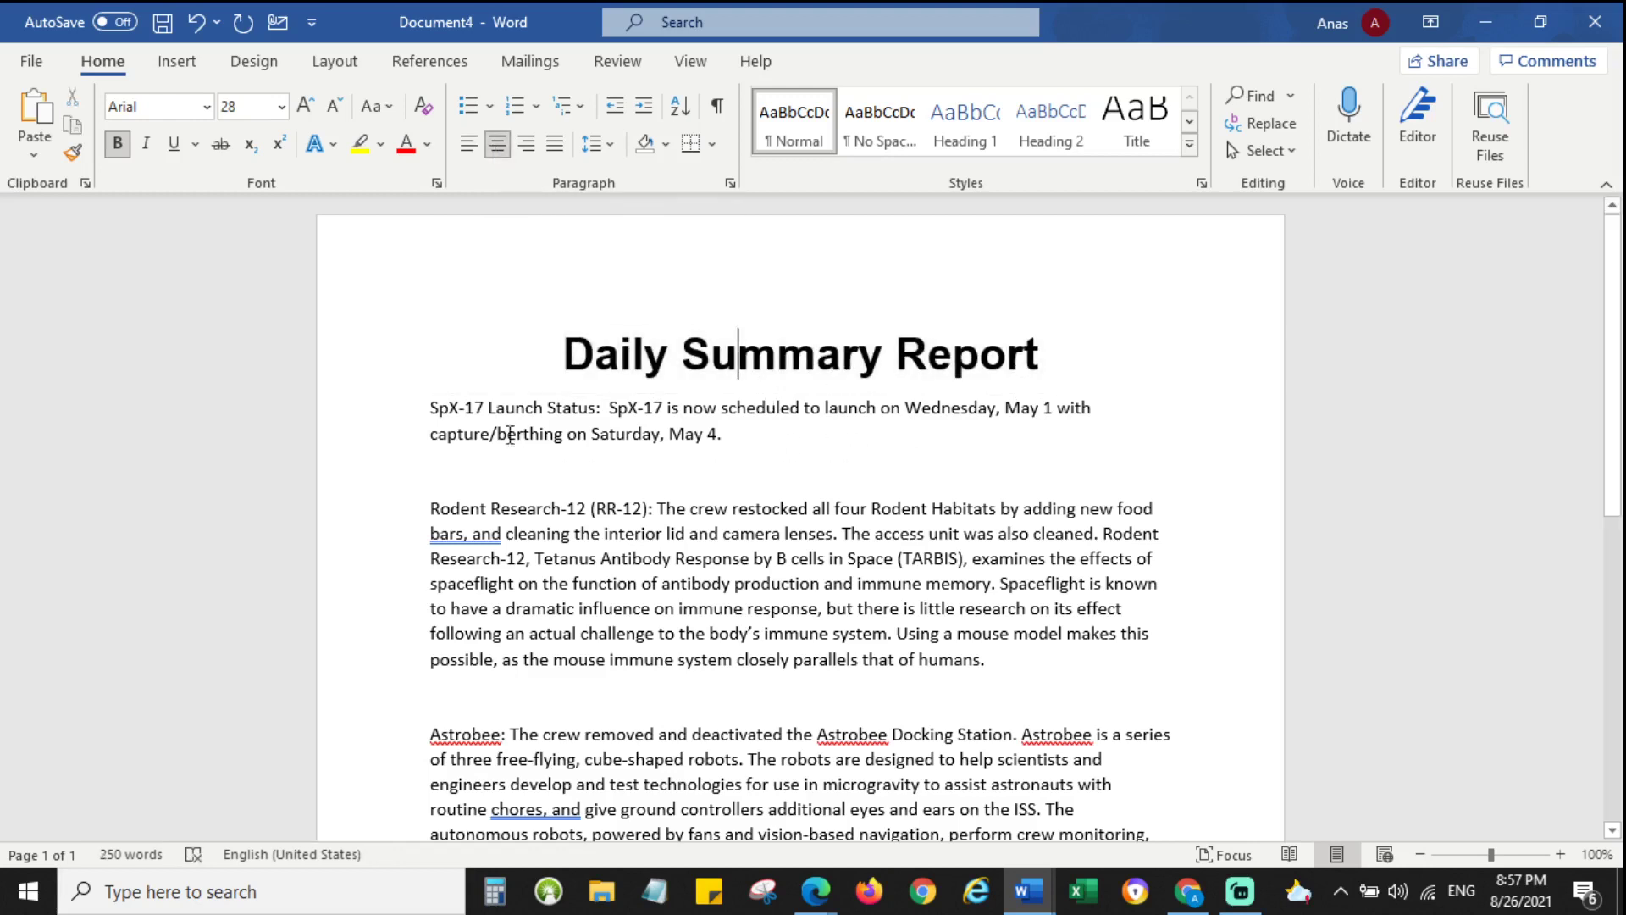
Add a "Section 1" line above the SpX-17 Launch Status paragraph and apply the Heading 1 style to it.
{"action": "left_click", "coordinate": [438, 408]}
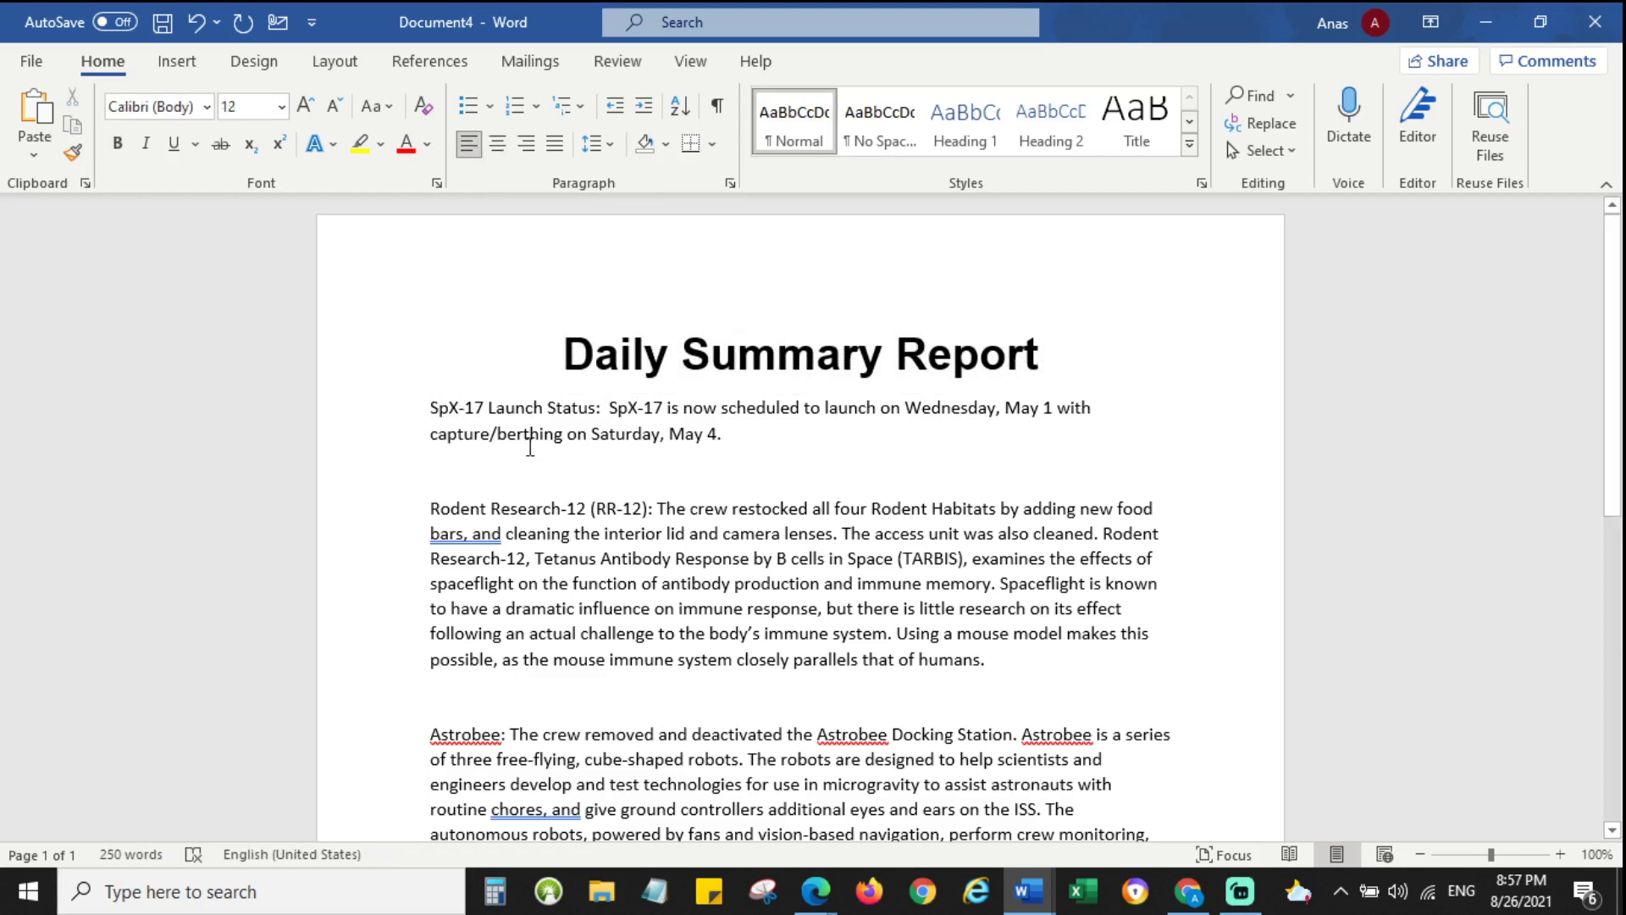
{"action": "key", "text": "Return"}
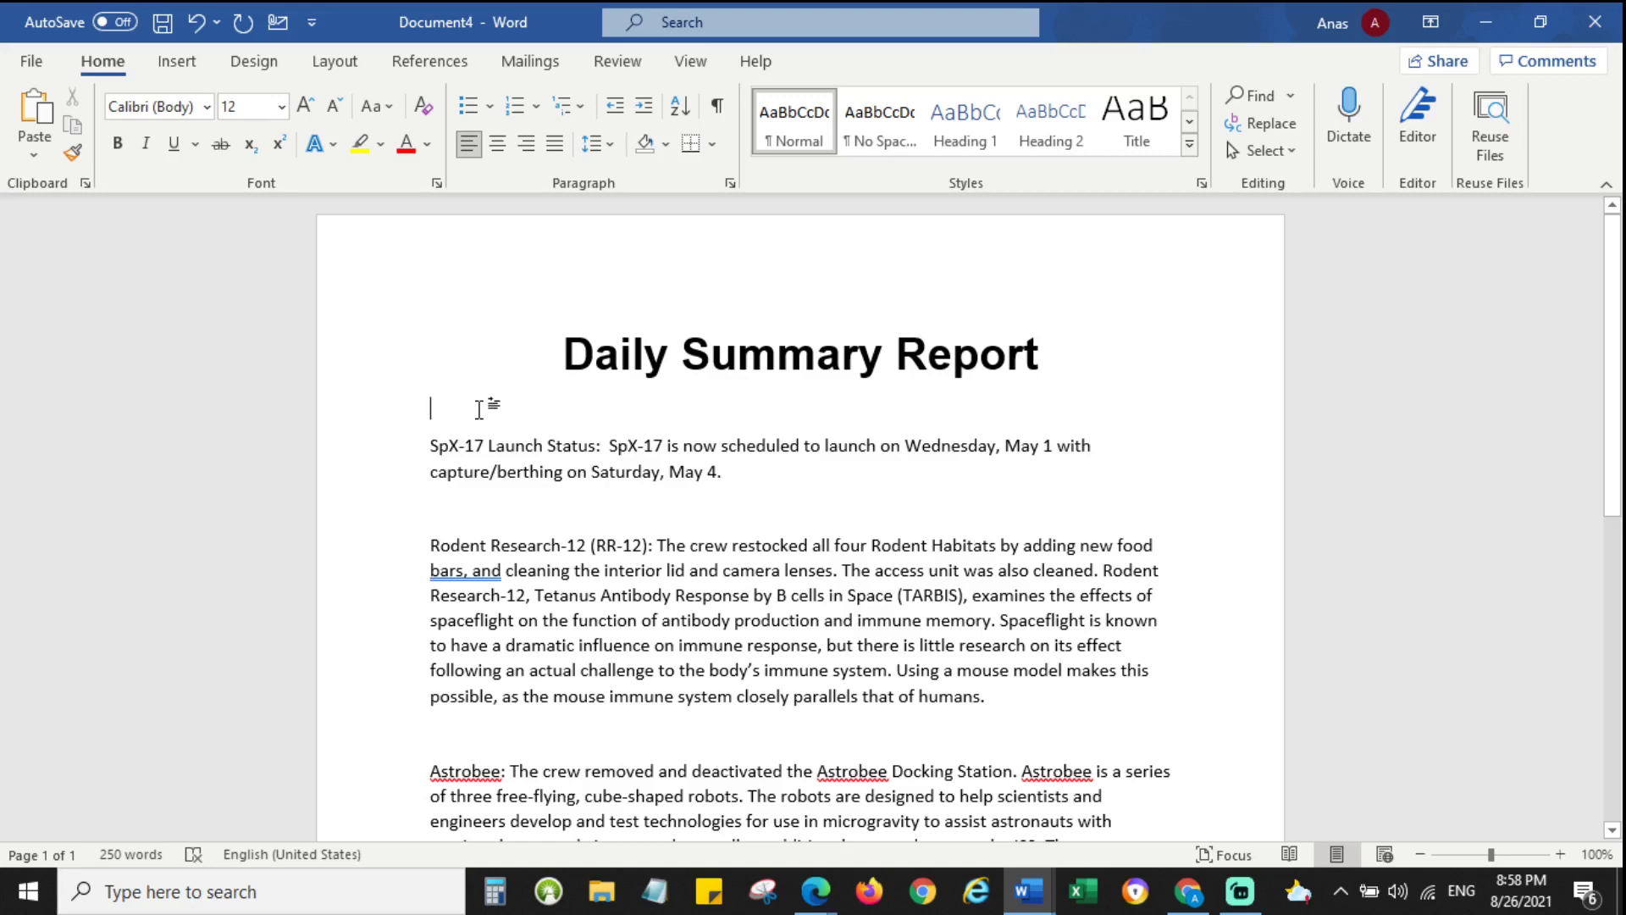
{"action": "type", "text": "Sectio"}
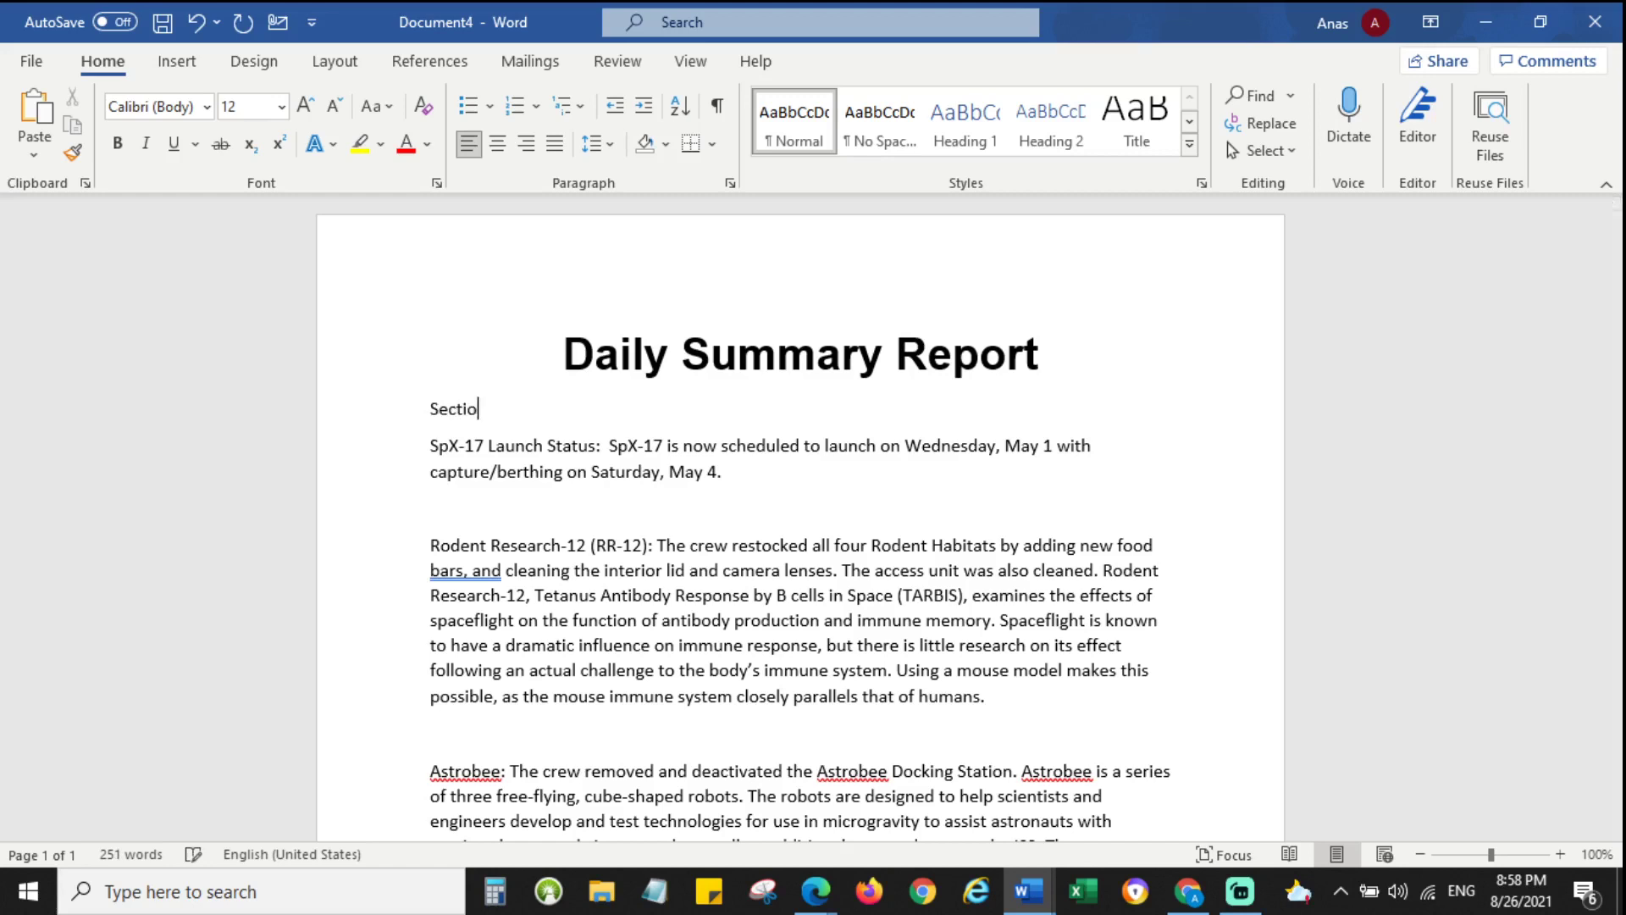
{"action": "type", "text": "n 1"}
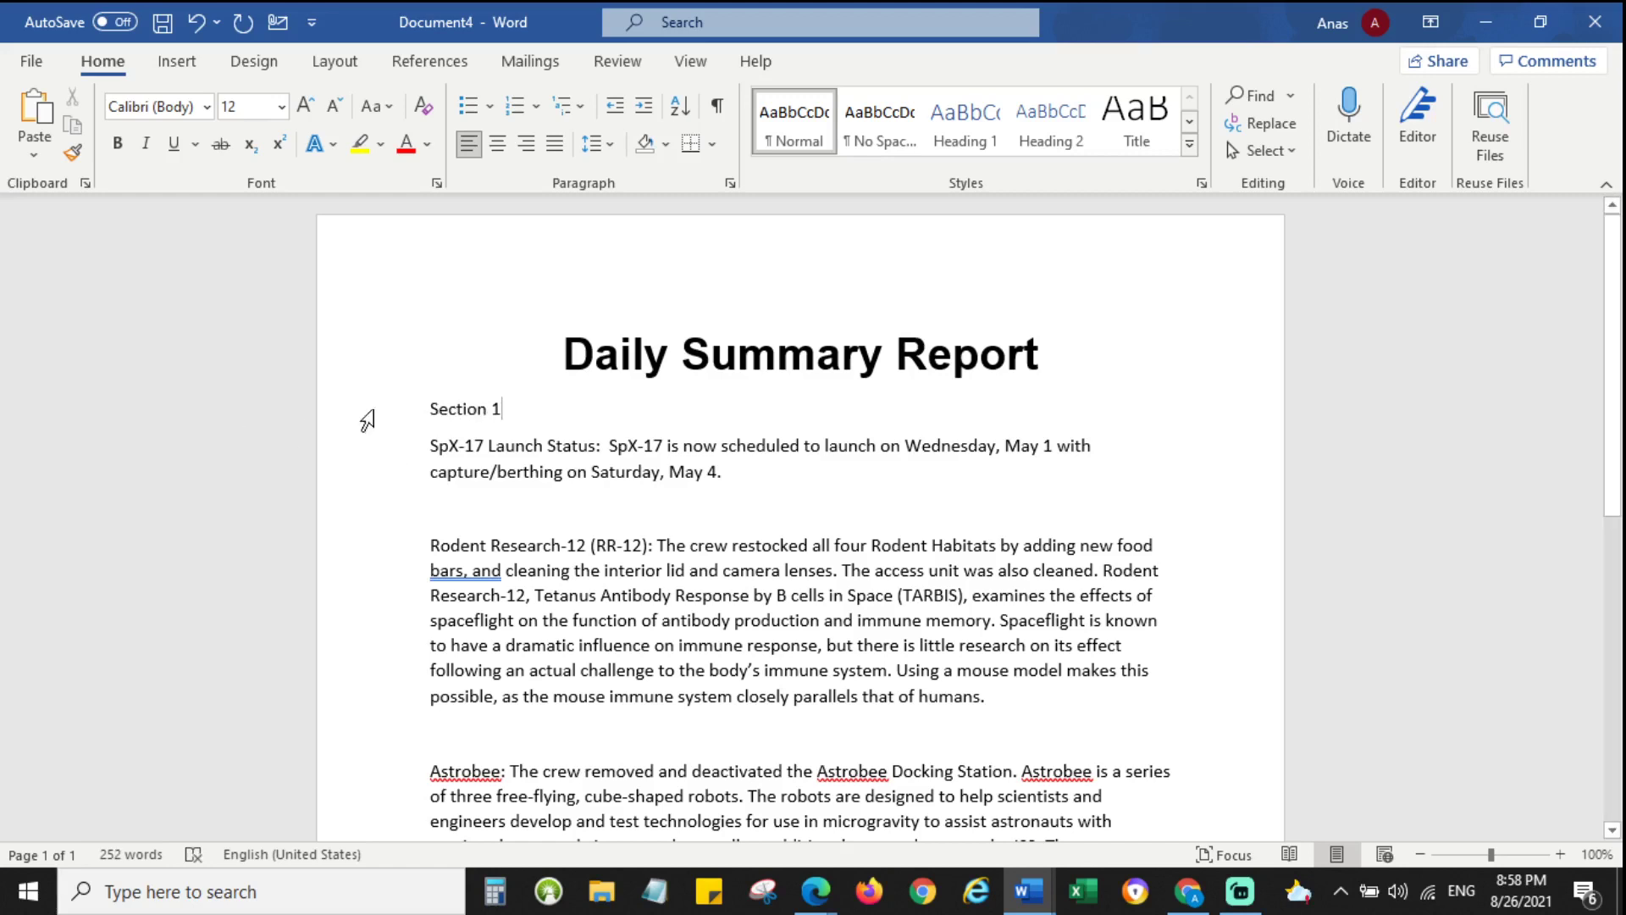
{"action": "left_click", "coordinate": [432, 408]}
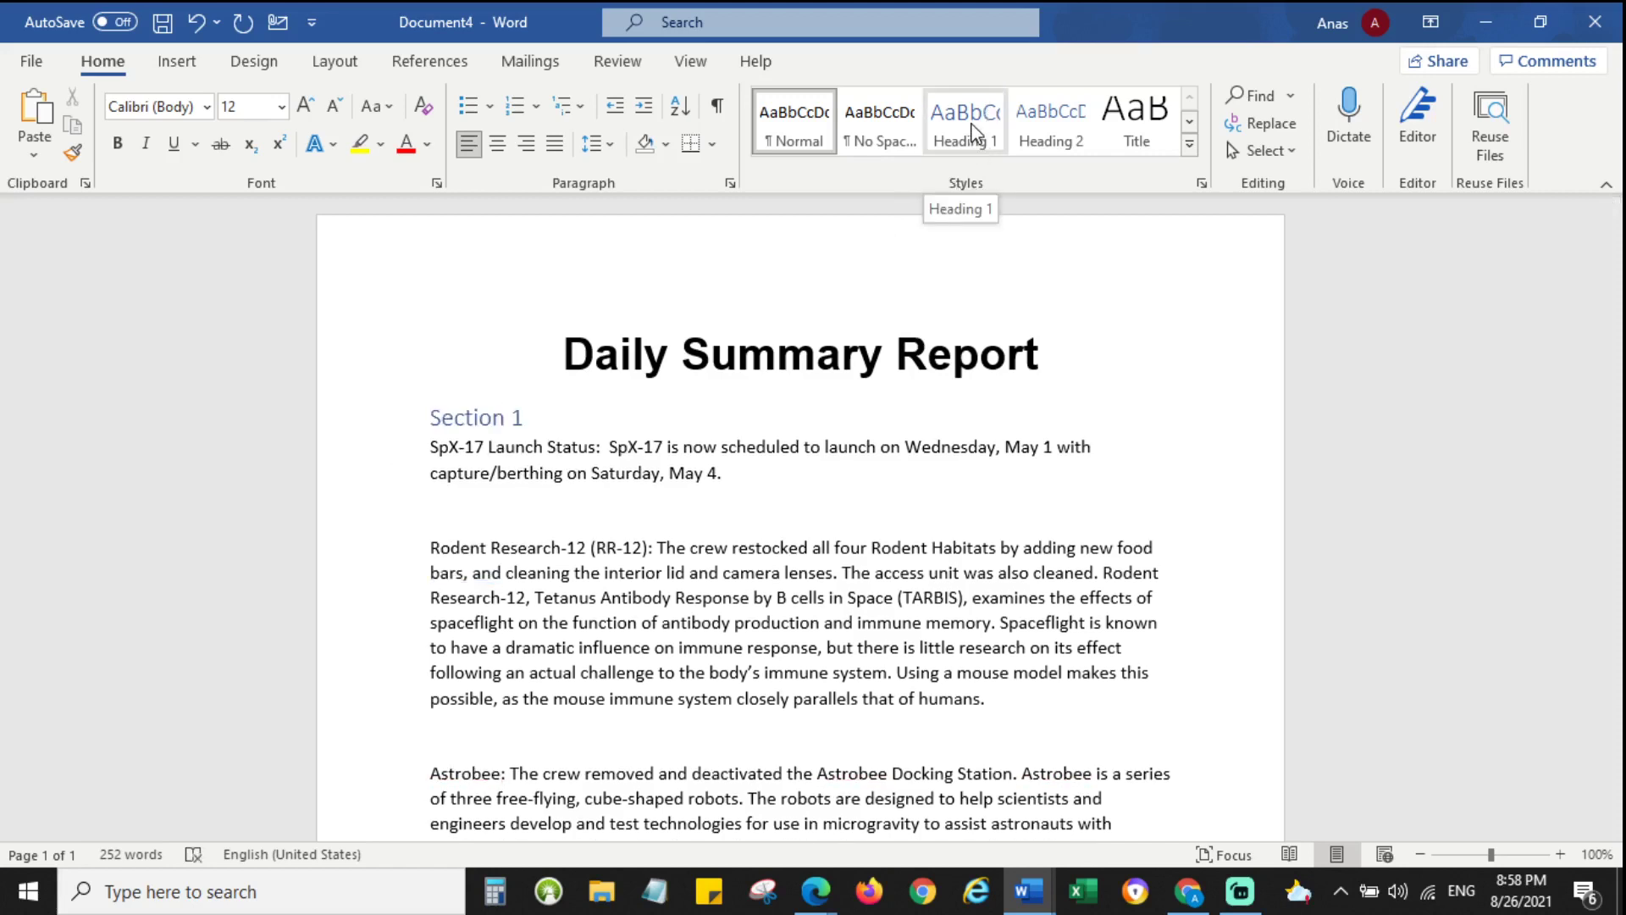
{"action": "left_click", "coordinate": [973, 136]}
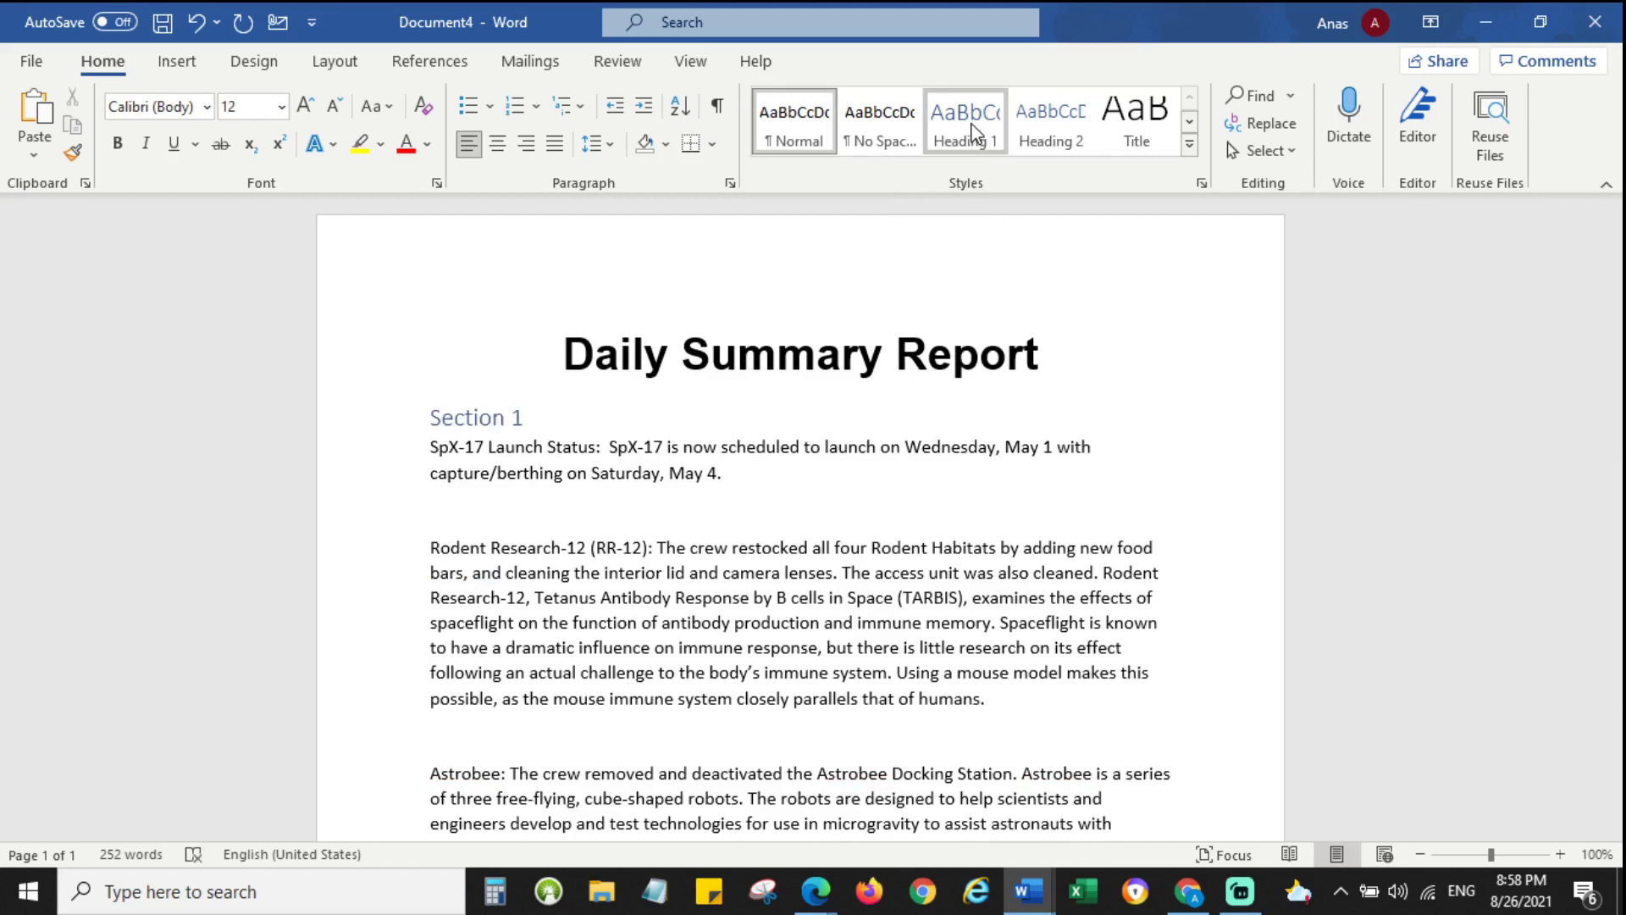
Add a "Part A" line above the Rodent Research-12 paragraph, style it as Heading 1 and indent it one level.
{"action": "left_click", "coordinate": [447, 544]}
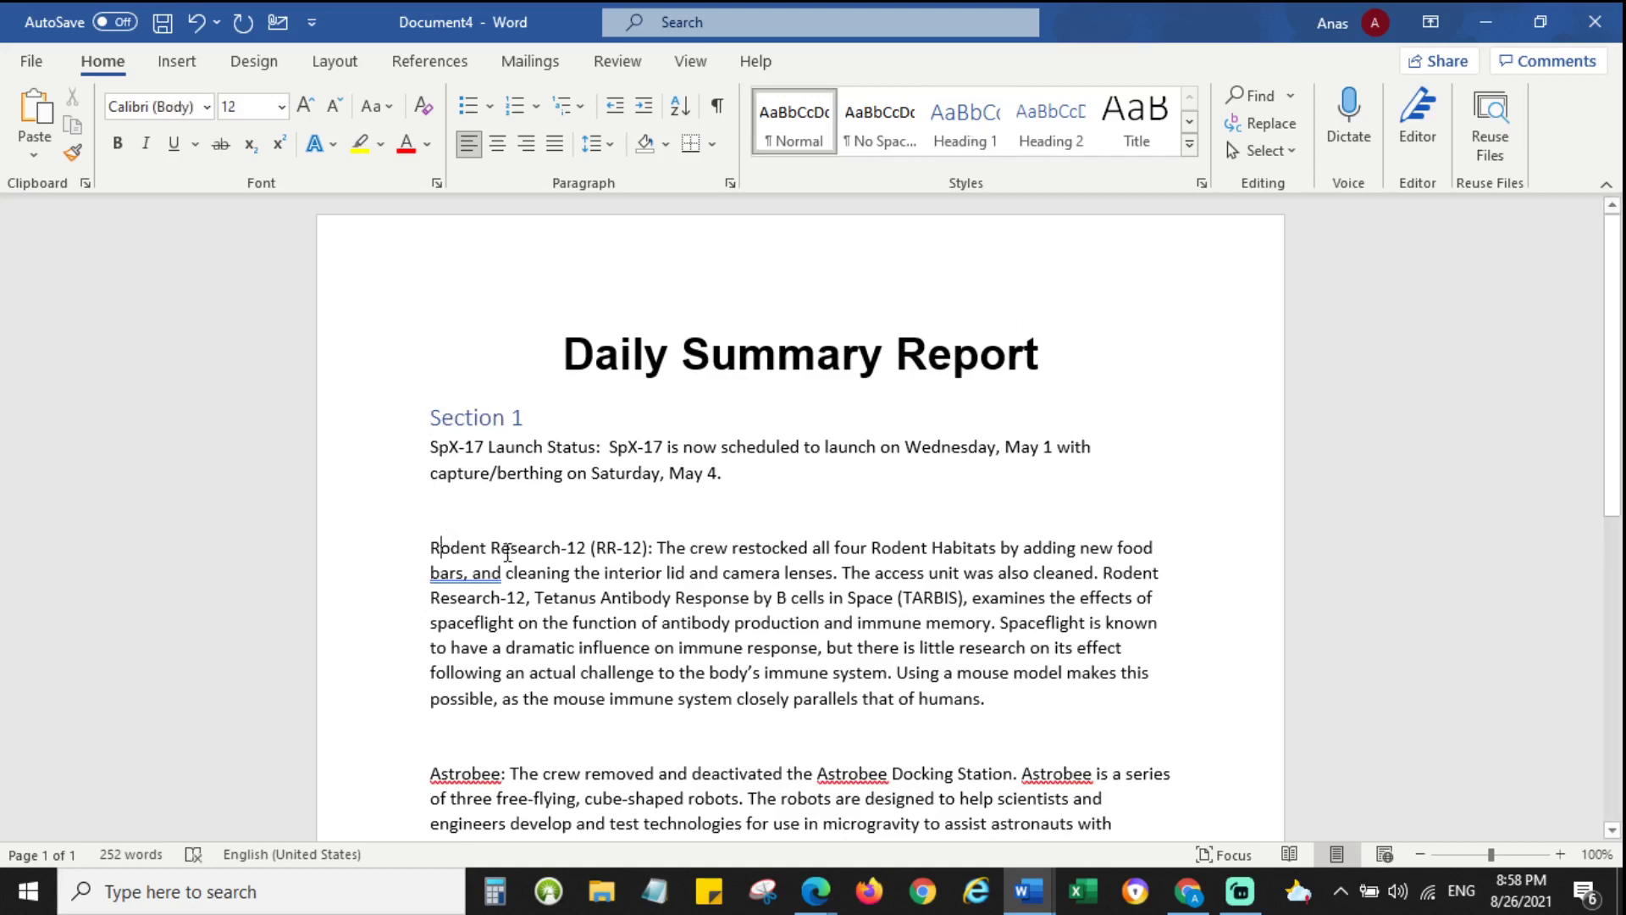
{"action": "key", "text": "Return"}
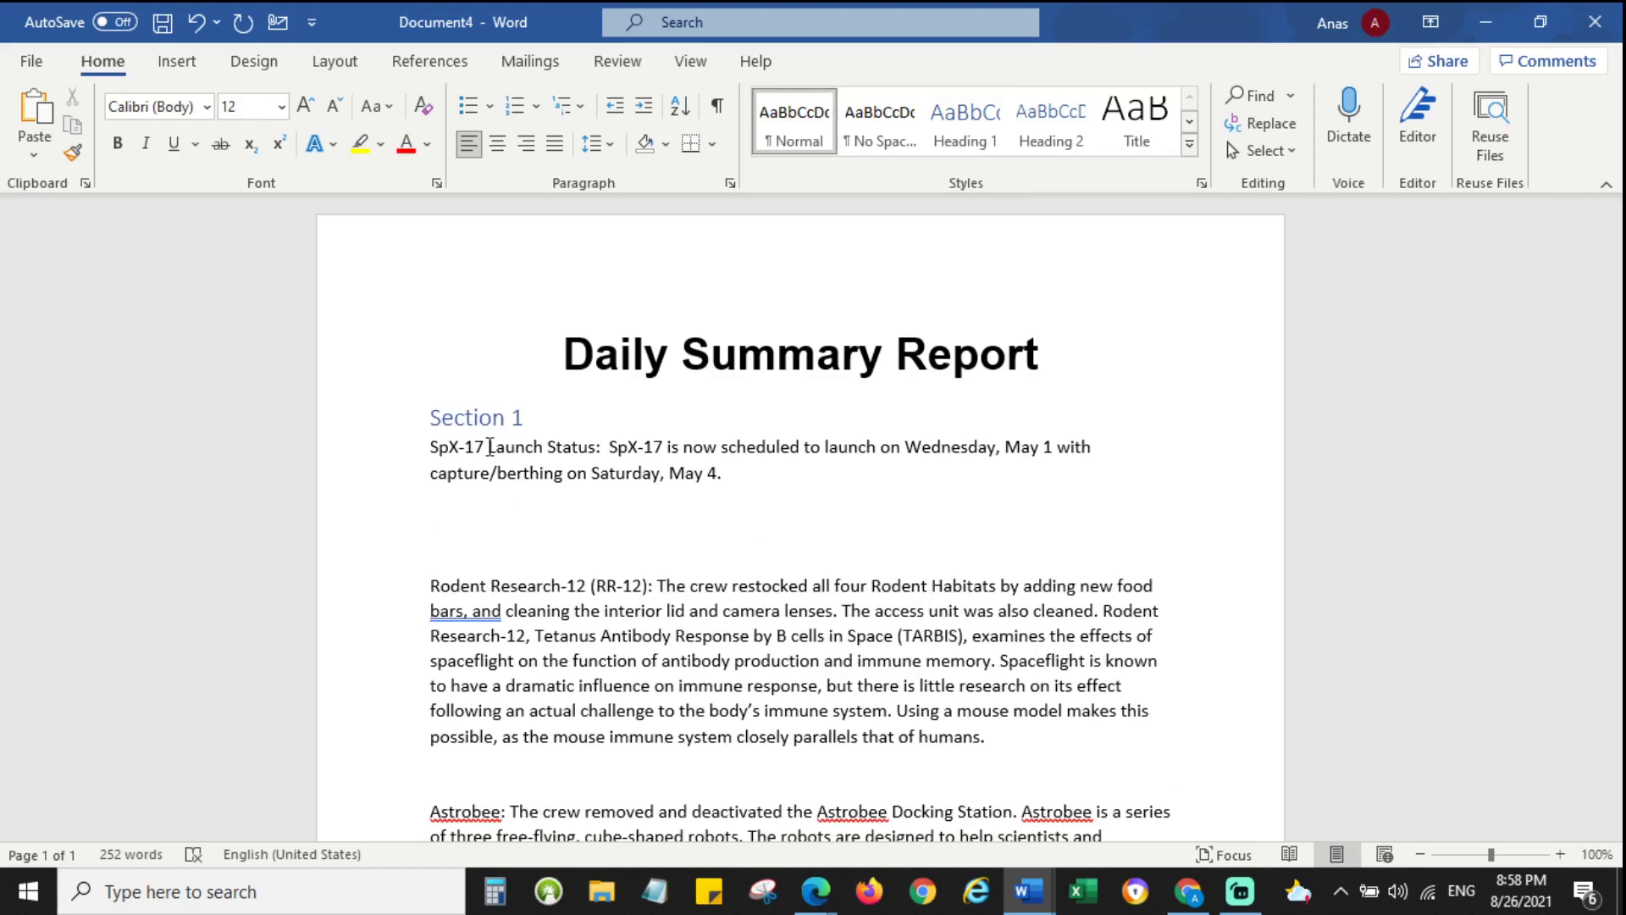
{"action": "type", "text": "Part A"}
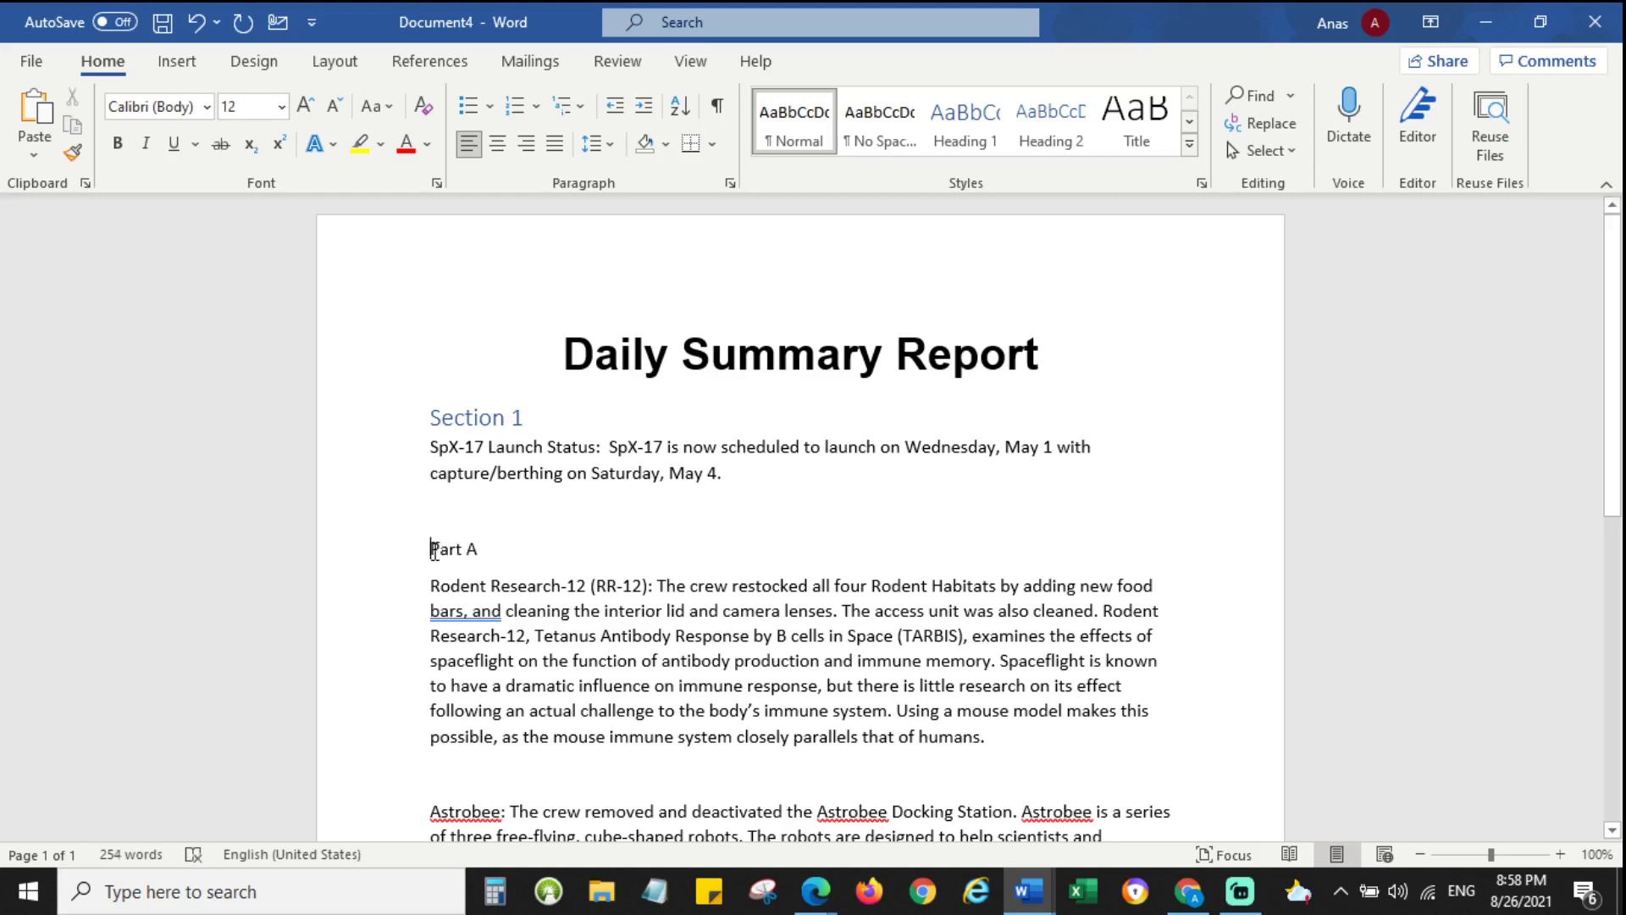
{"action": "key", "text": "Home"}
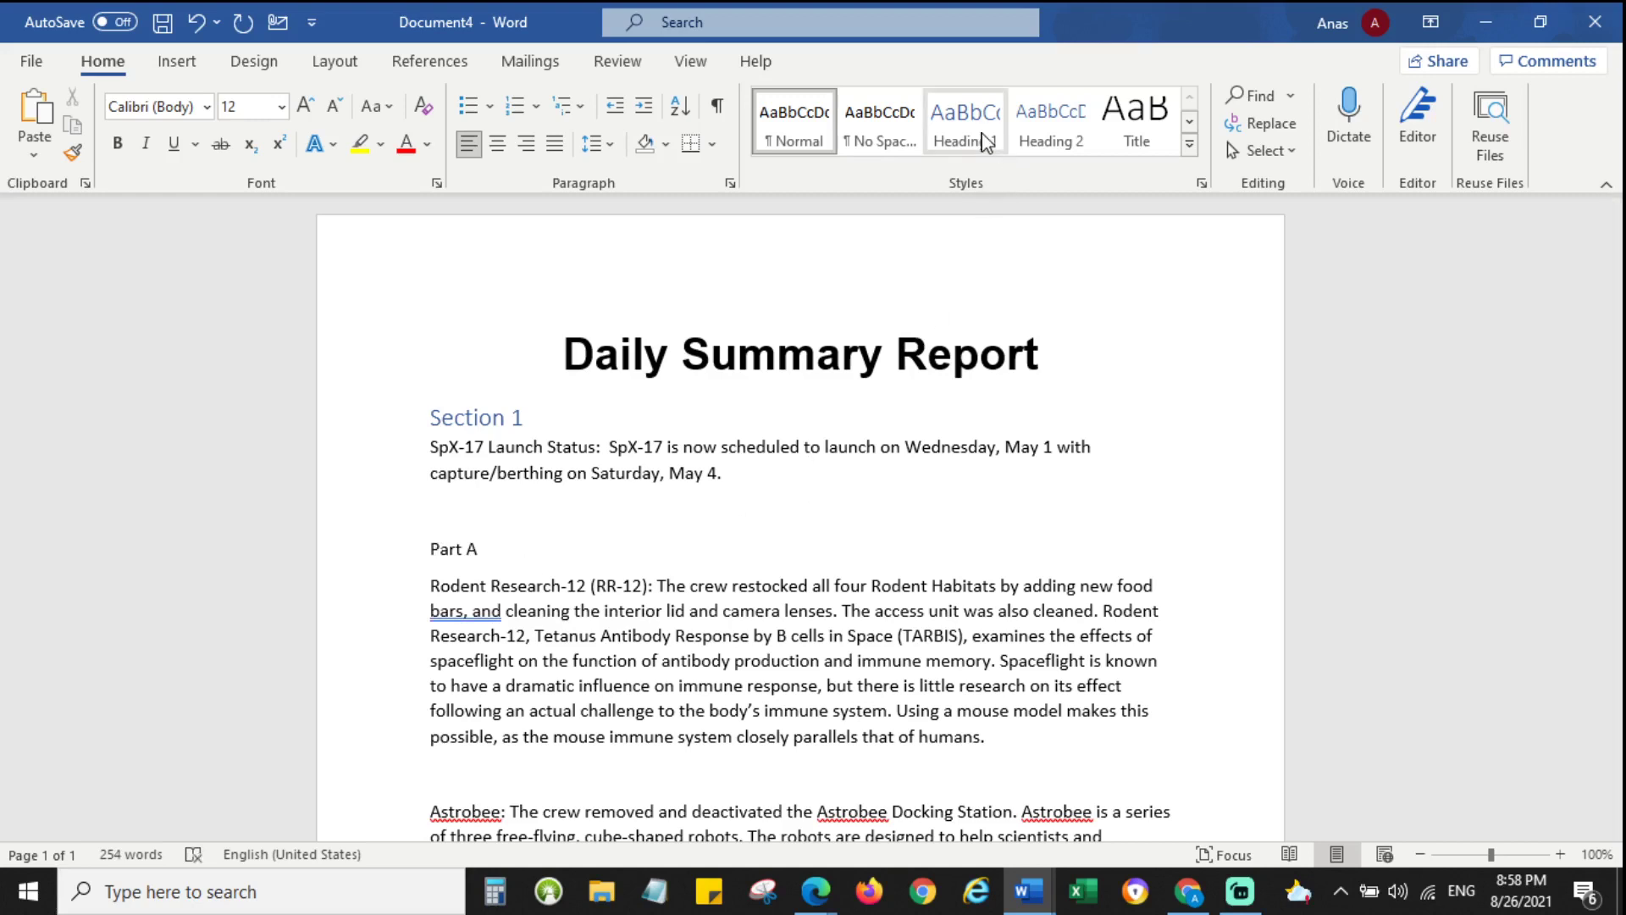
{"action": "left_click", "coordinate": [974, 138]}
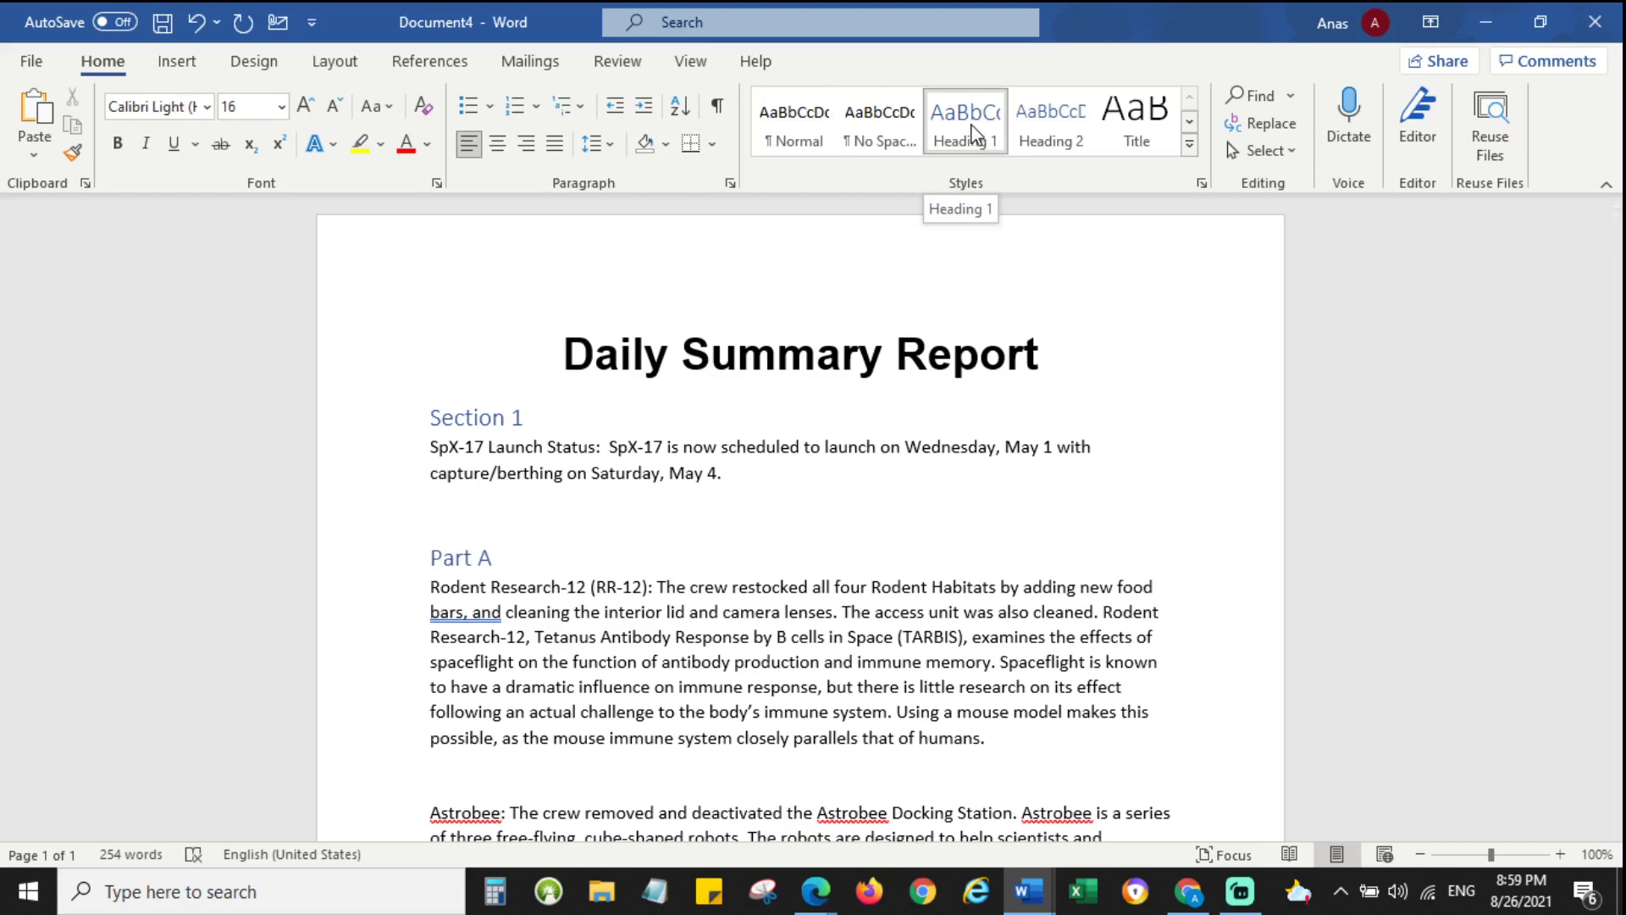
{"action": "key", "text": "Tab"}
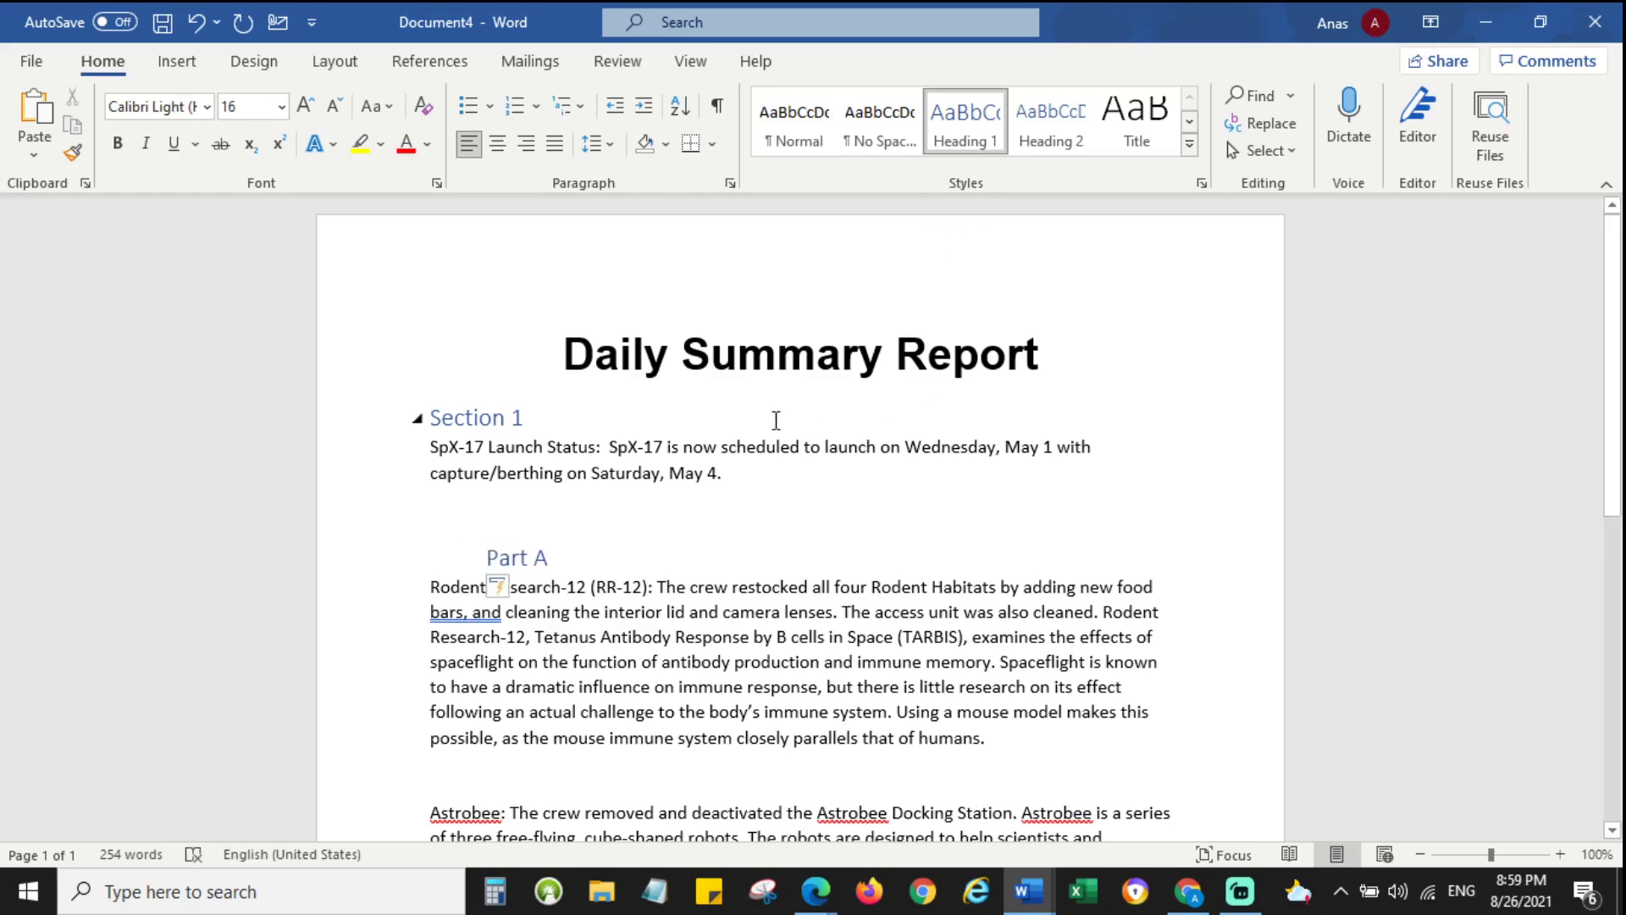
Add a "Section 2" line above the Astrobee paragraph and apply the Heading 1 style to it.
{"action": "scroll", "coordinate": [473, 570], "scroll_direction": "down", "scroll_amount": 2}
{"action": "left_click", "coordinate": [398, 631]}
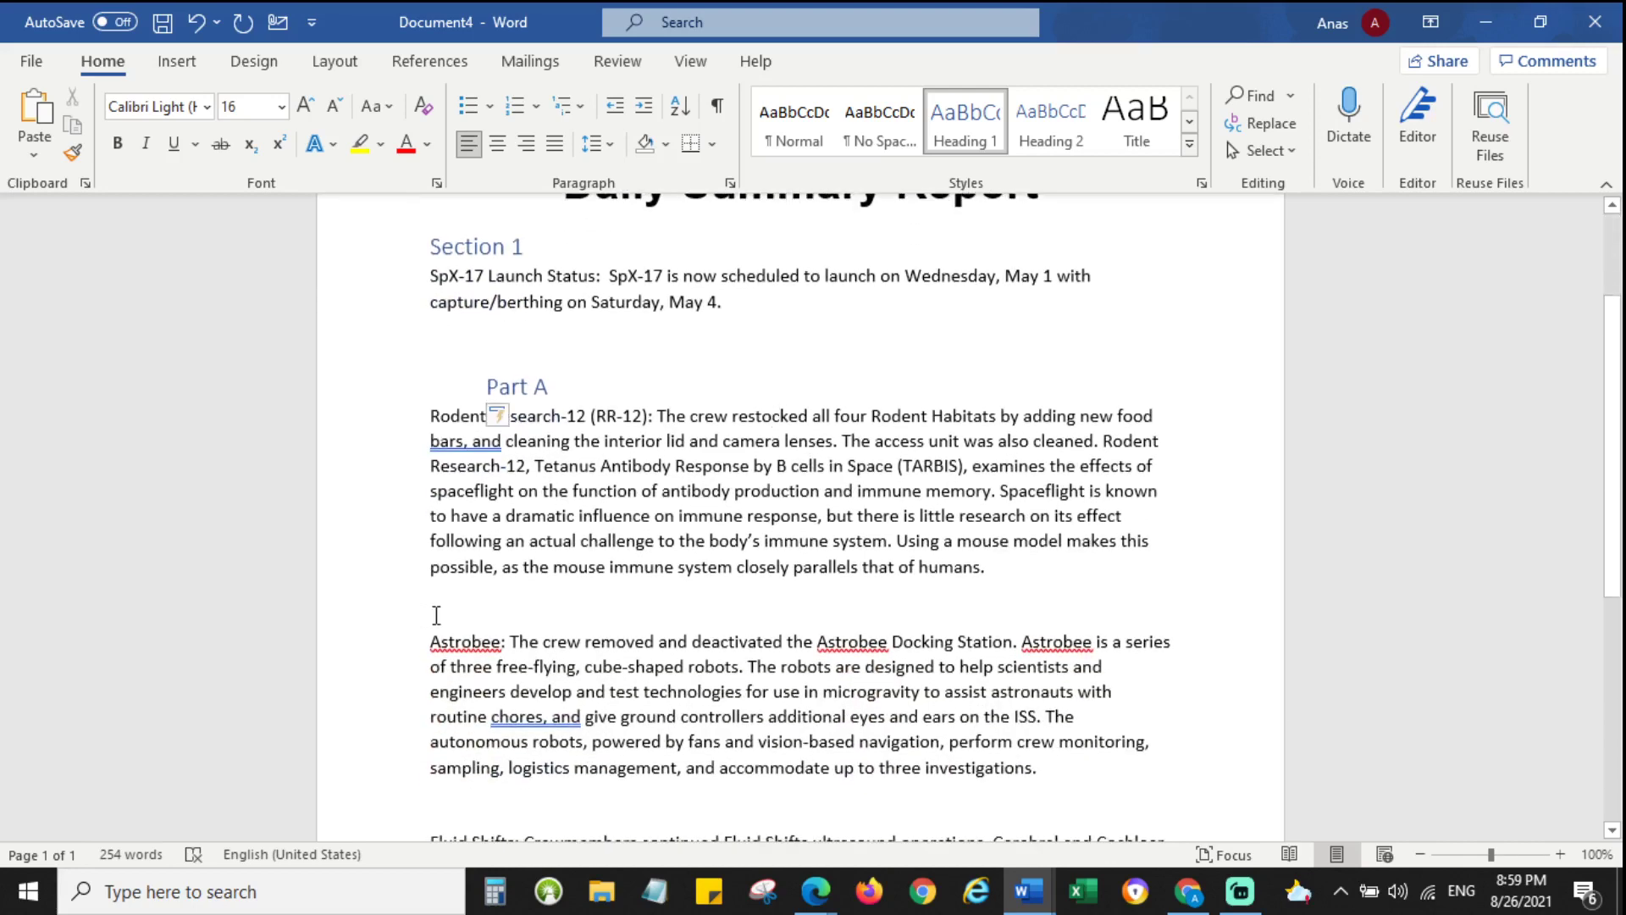
{"action": "key", "text": "Return"}
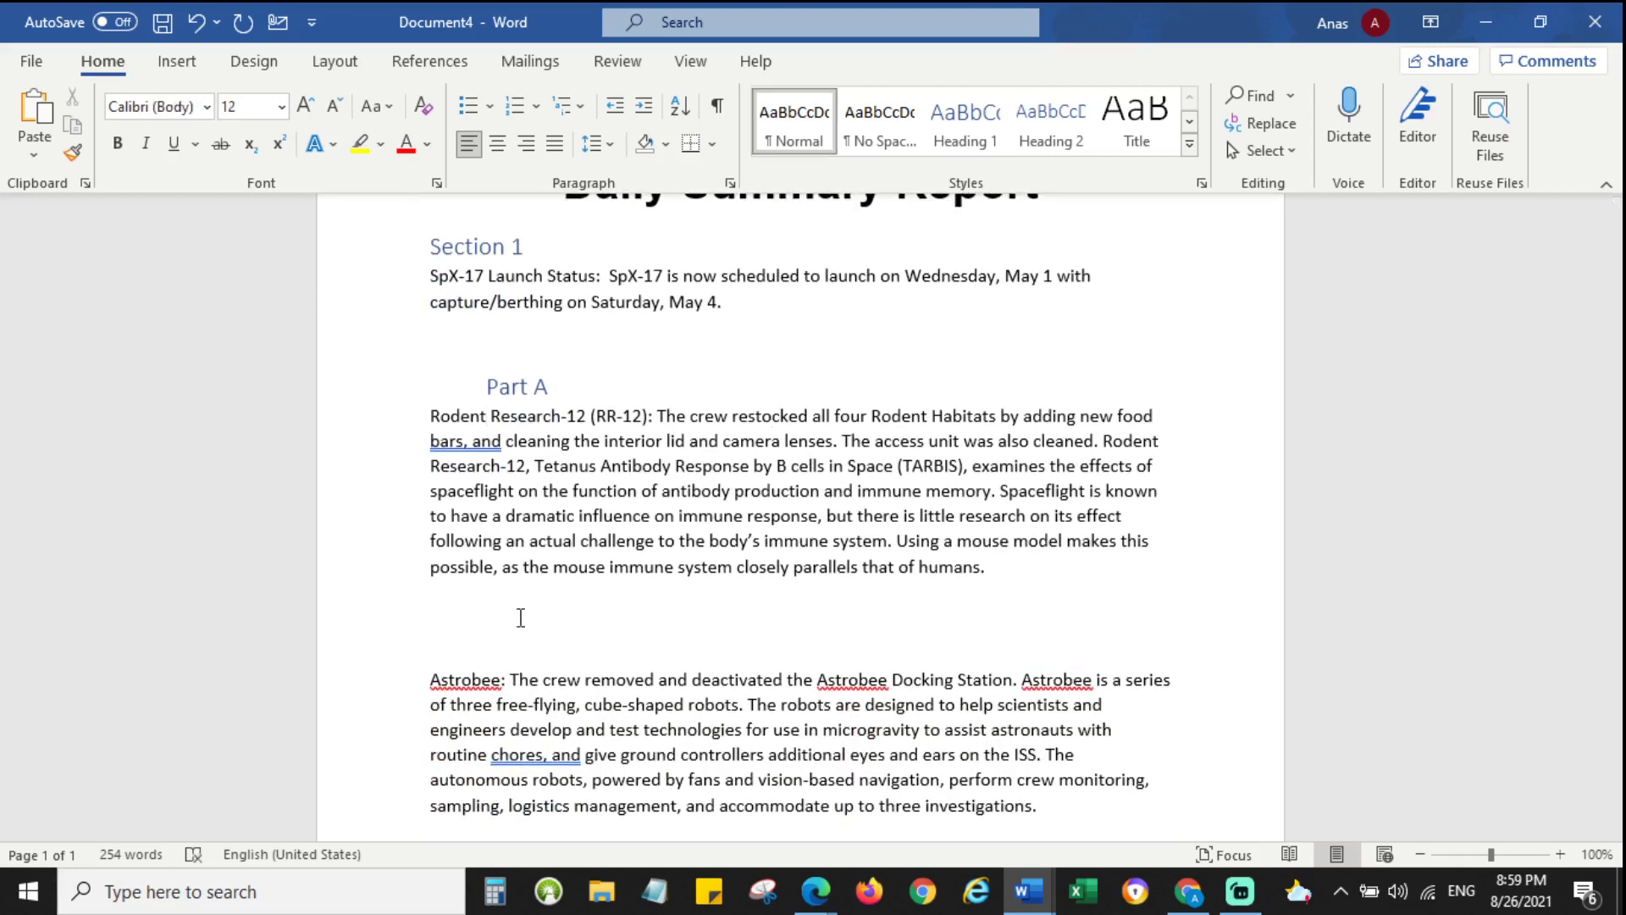
{"action": "type", "text": "Section 2"}
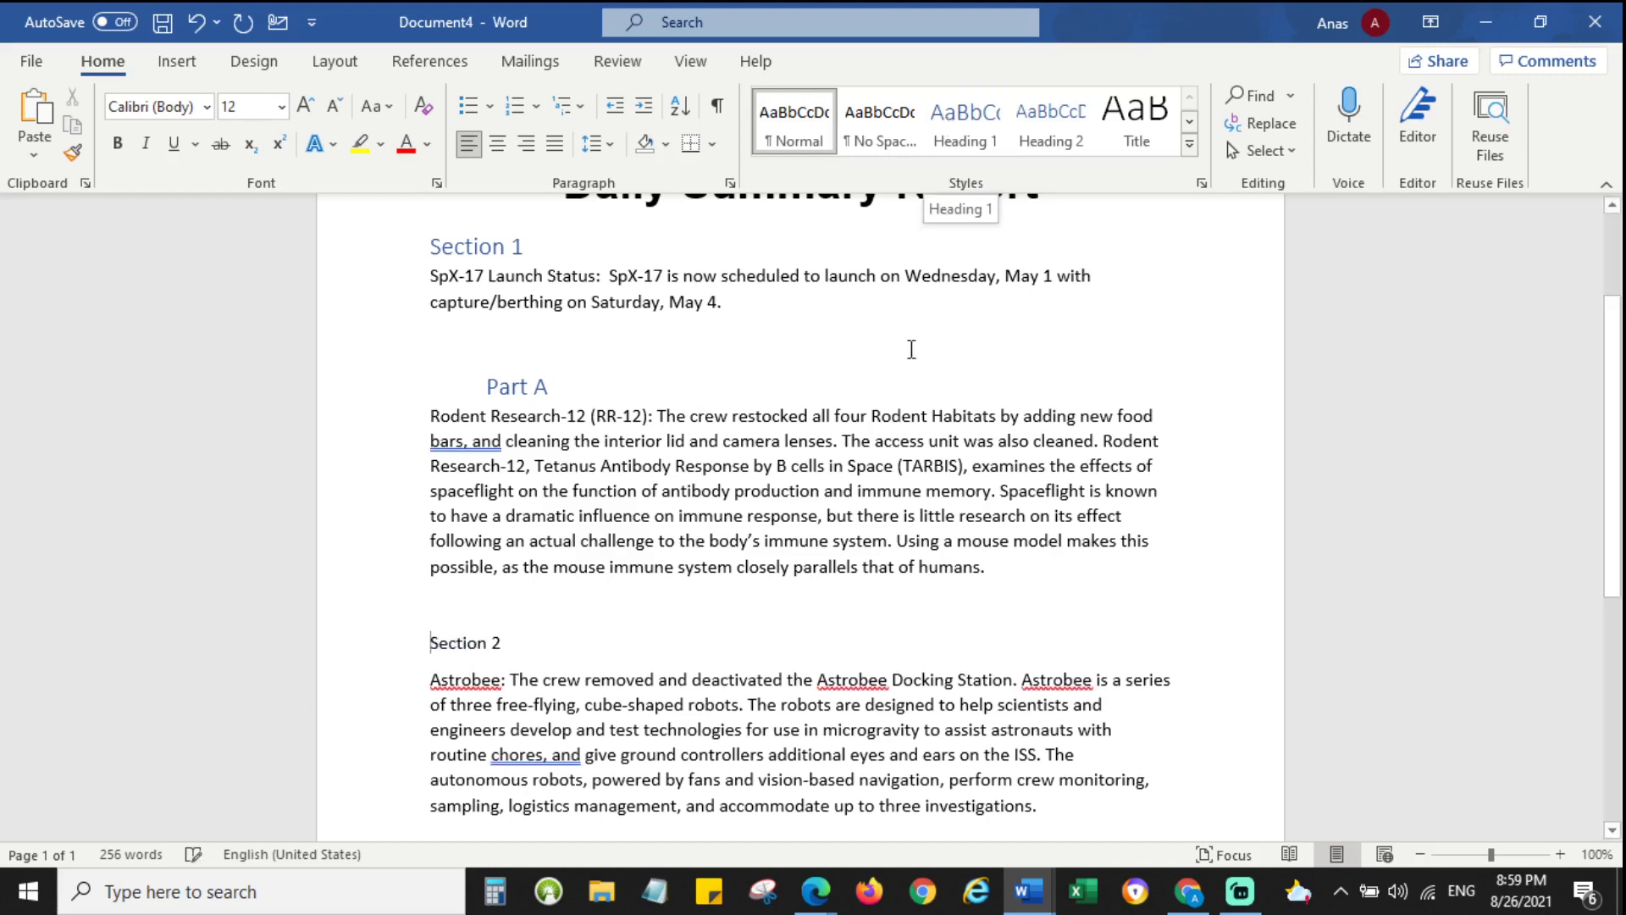
{"action": "left_click", "coordinate": [951, 127]}
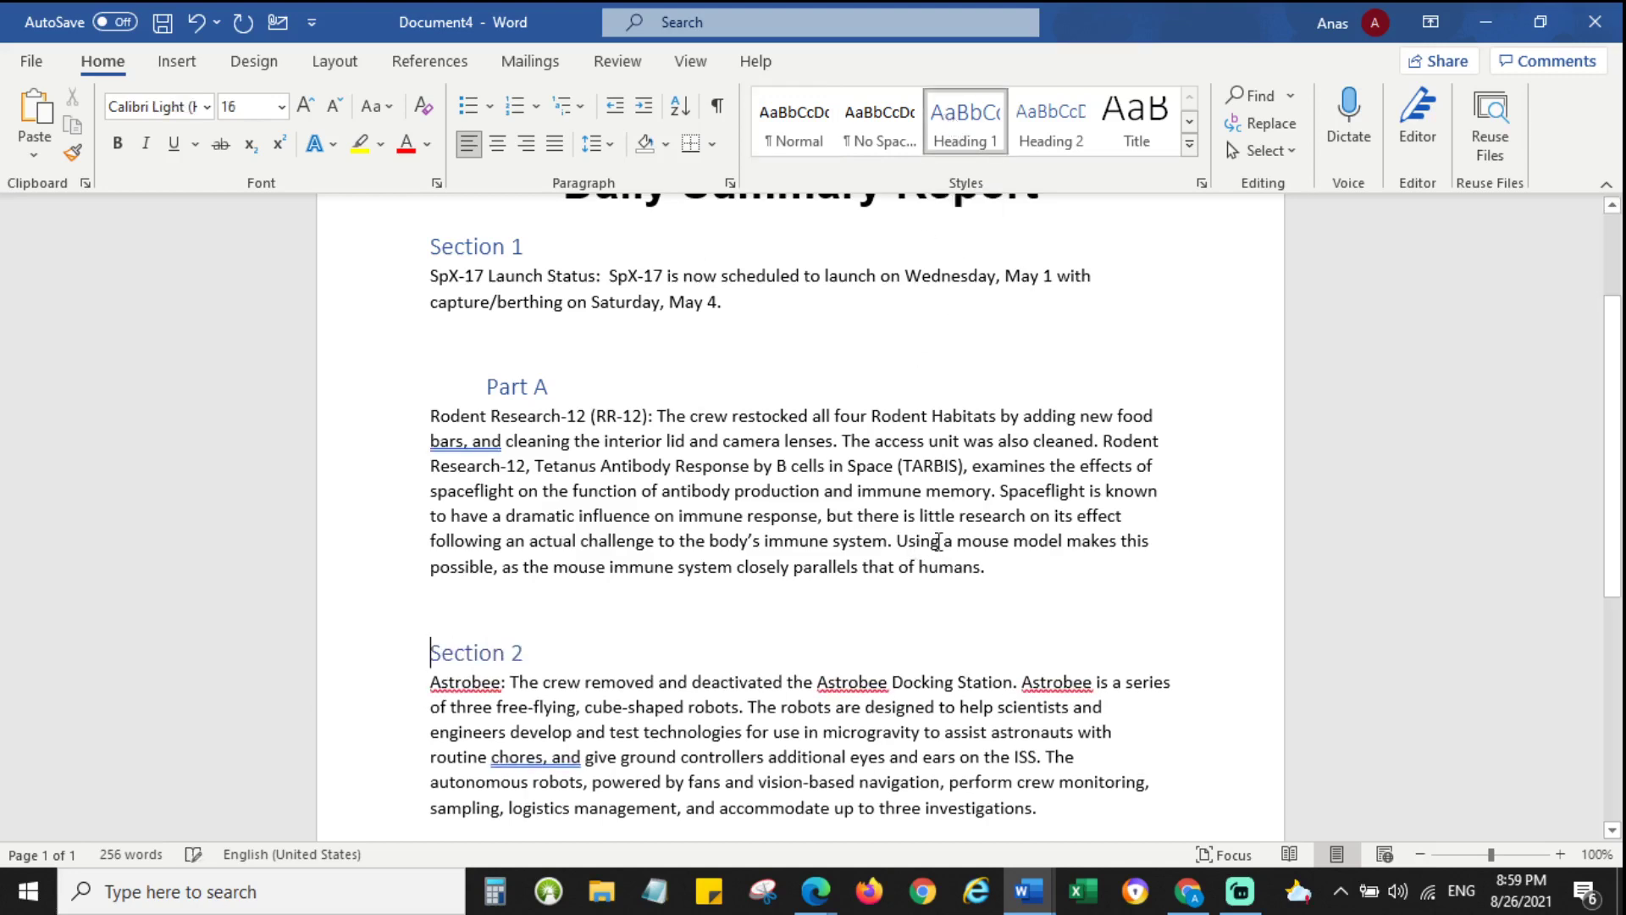
{"action": "triple_click", "coordinate": [487, 651]}
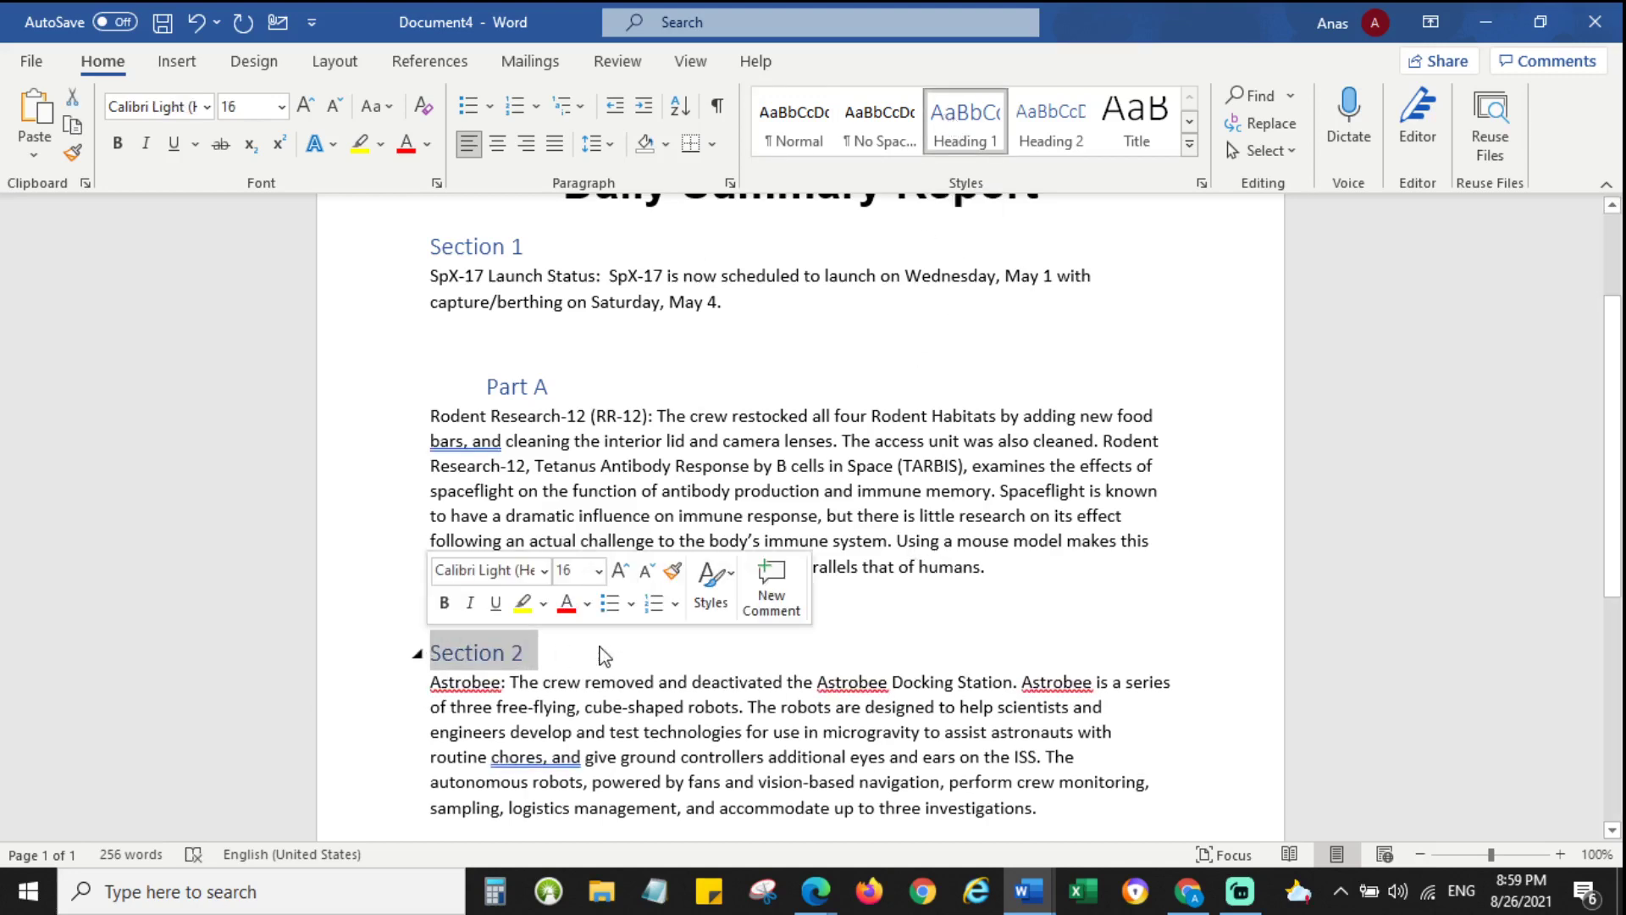
Add an indented "Part B" Heading 1 line above the Fluid Shifts paragraph, with an extra blank line before it.
{"action": "scroll", "coordinate": [667, 682], "scroll_direction": "down", "scroll_amount": 3}
{"action": "left_click", "coordinate": [478, 631]}
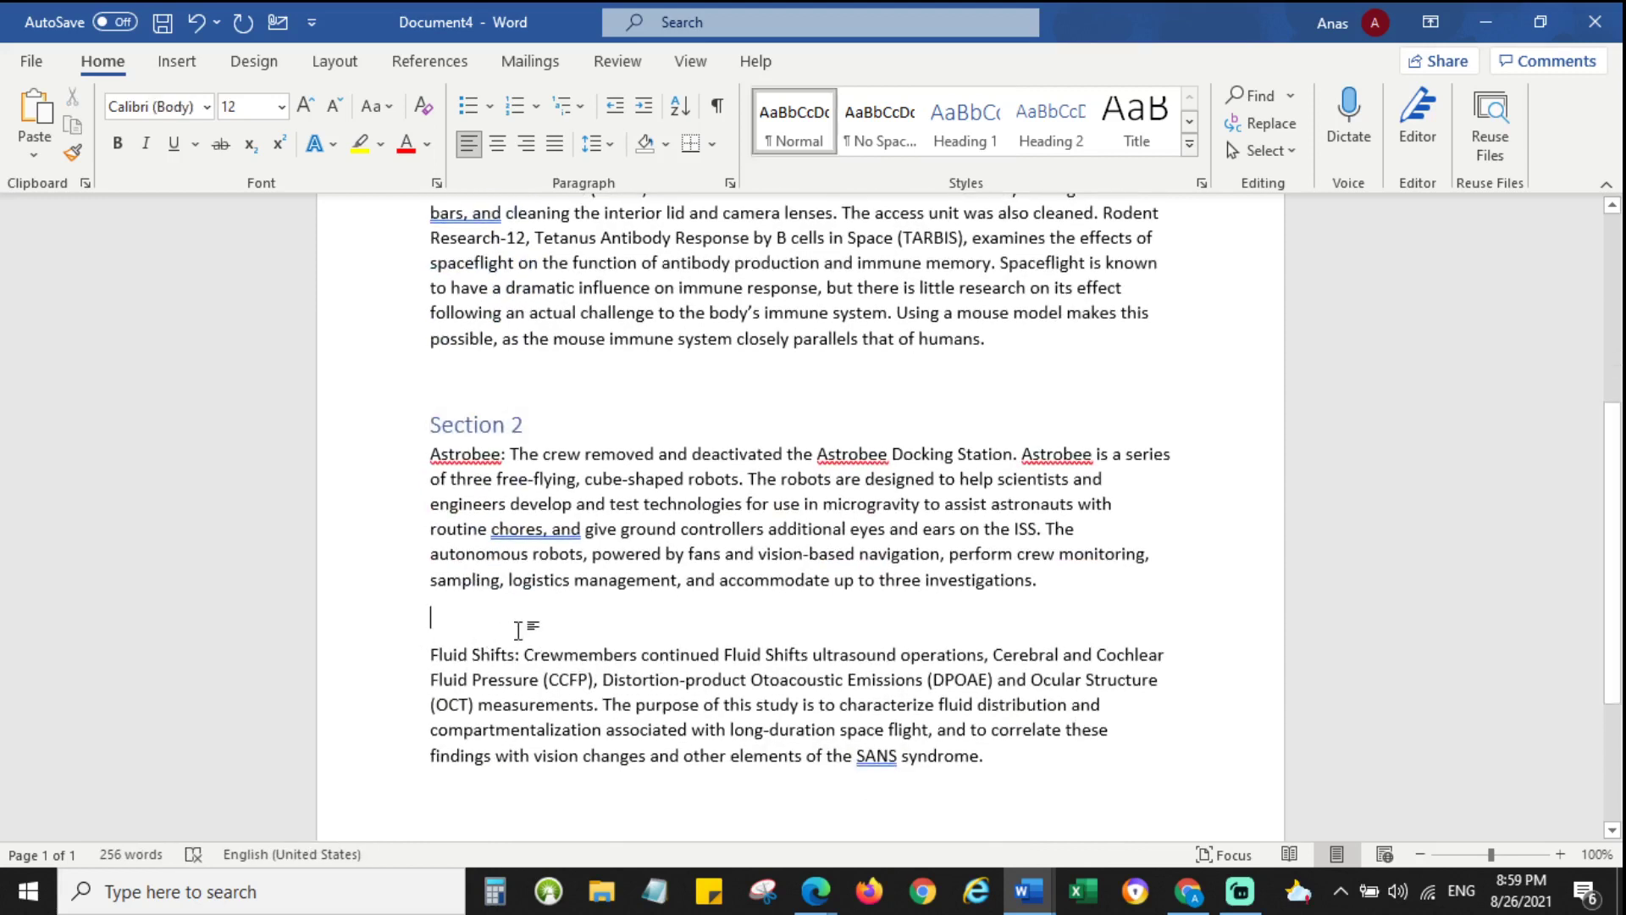
{"action": "type", "text": "Part B"}
{"action": "left_click", "coordinate": [959, 135]}
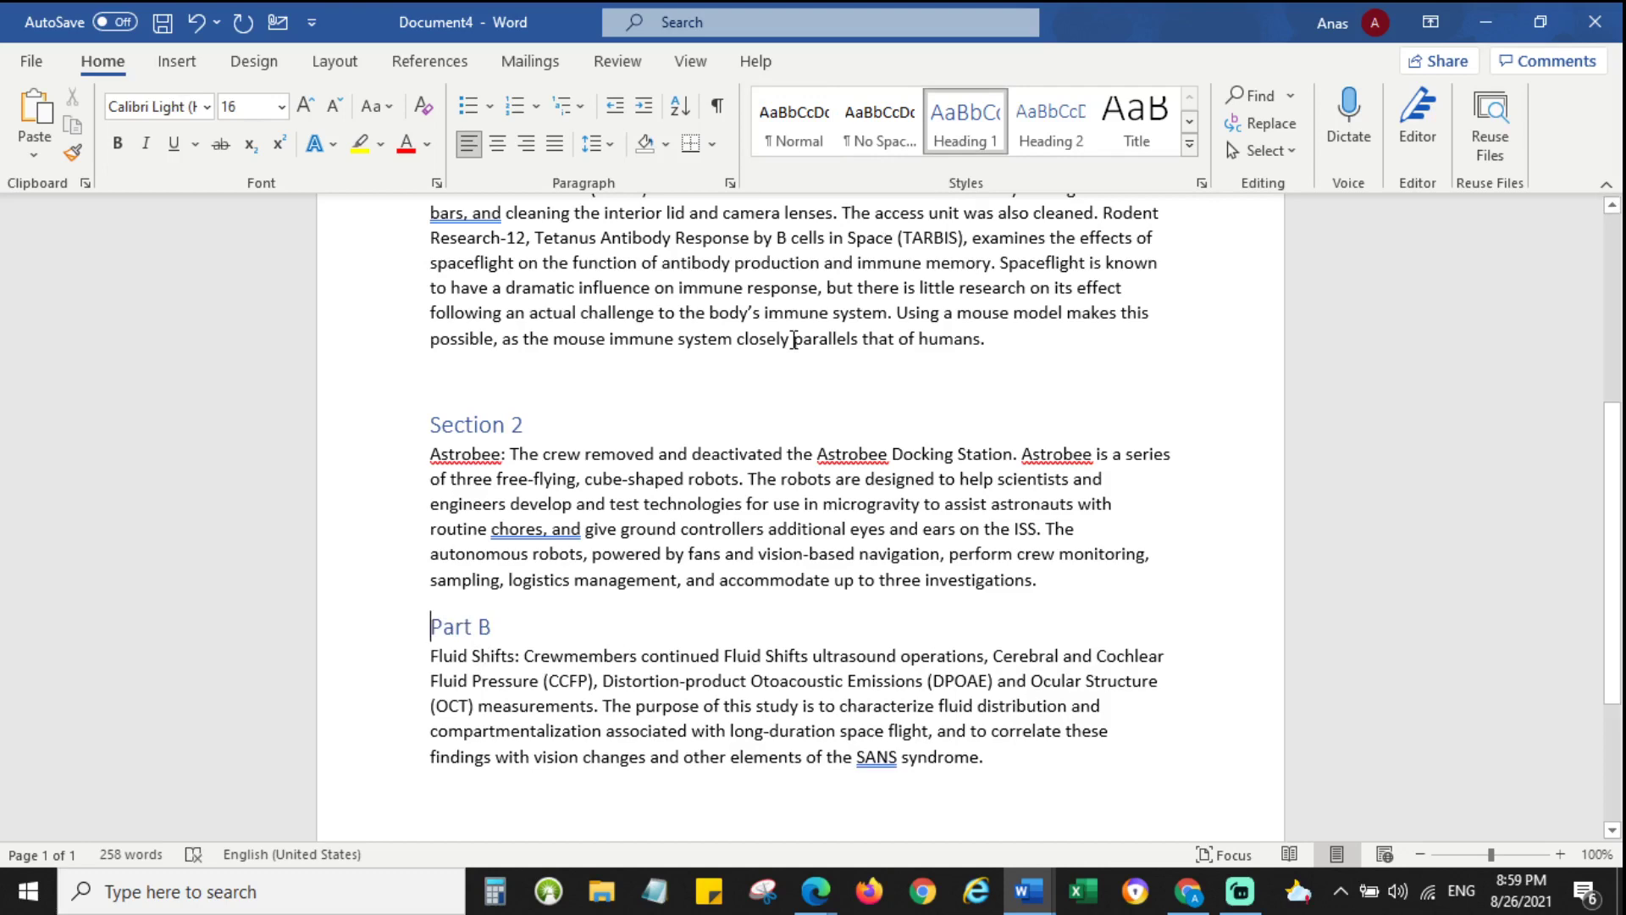
{"action": "key", "text": "Tab"}
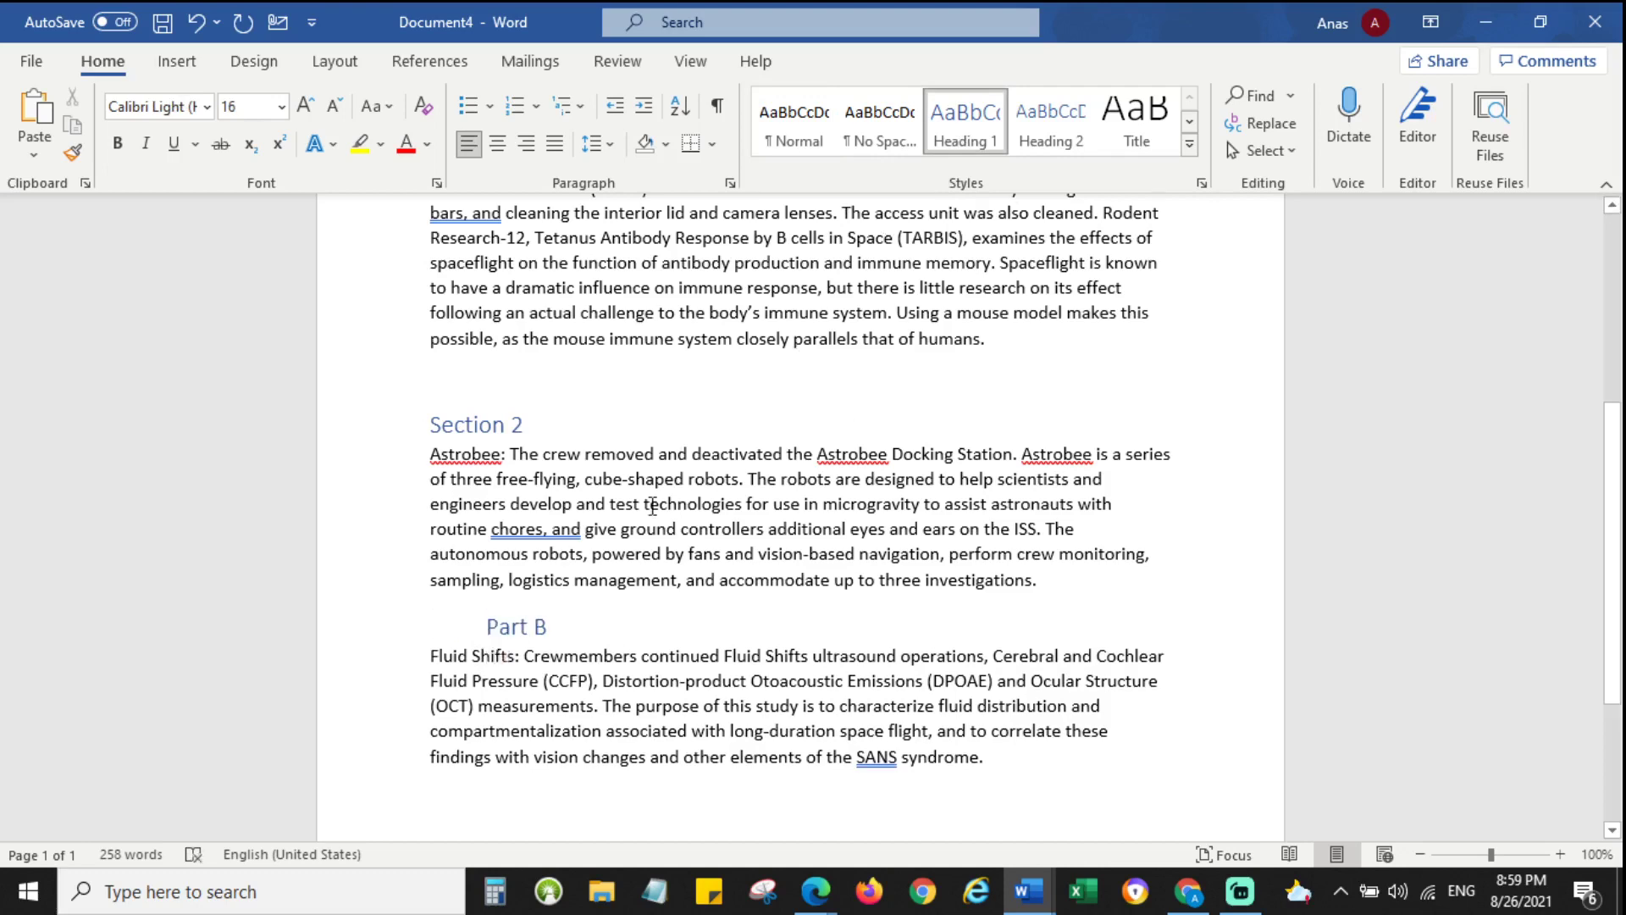
{"action": "scroll", "coordinate": [751, 505], "scroll_direction": "down", "scroll_amount": 2}
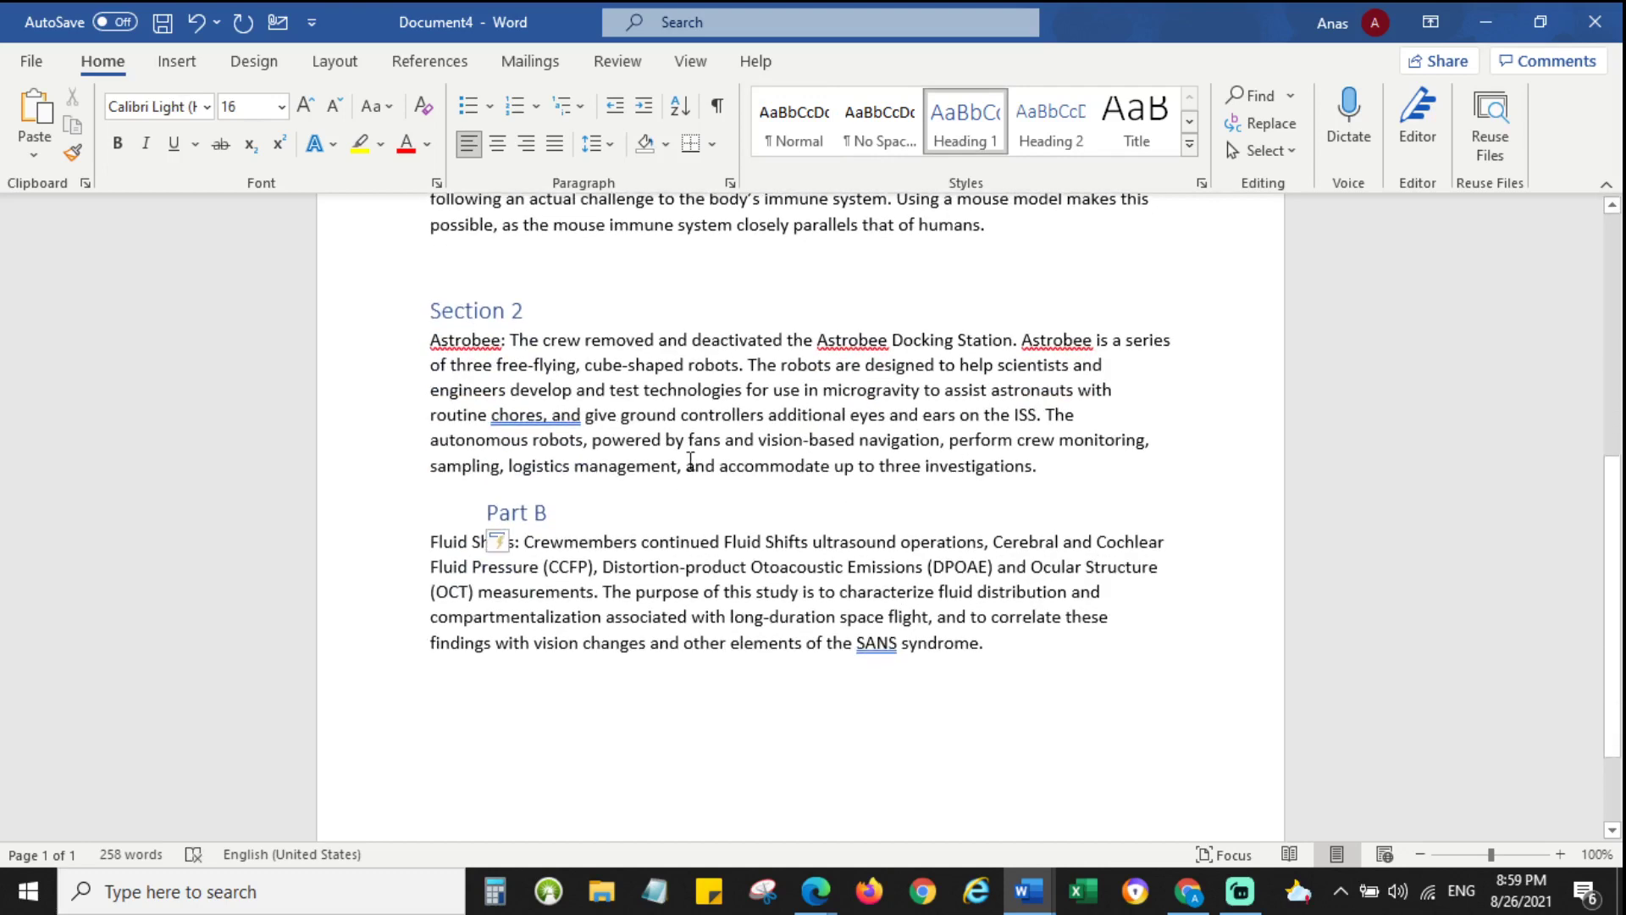
{"action": "key", "text": "Return"}
Insert an Automatic Table 1 table of contents between the report title and the Section 1 heading.
{"action": "scroll", "coordinate": [659, 530], "scroll_direction": "up", "scroll_amount": 4}
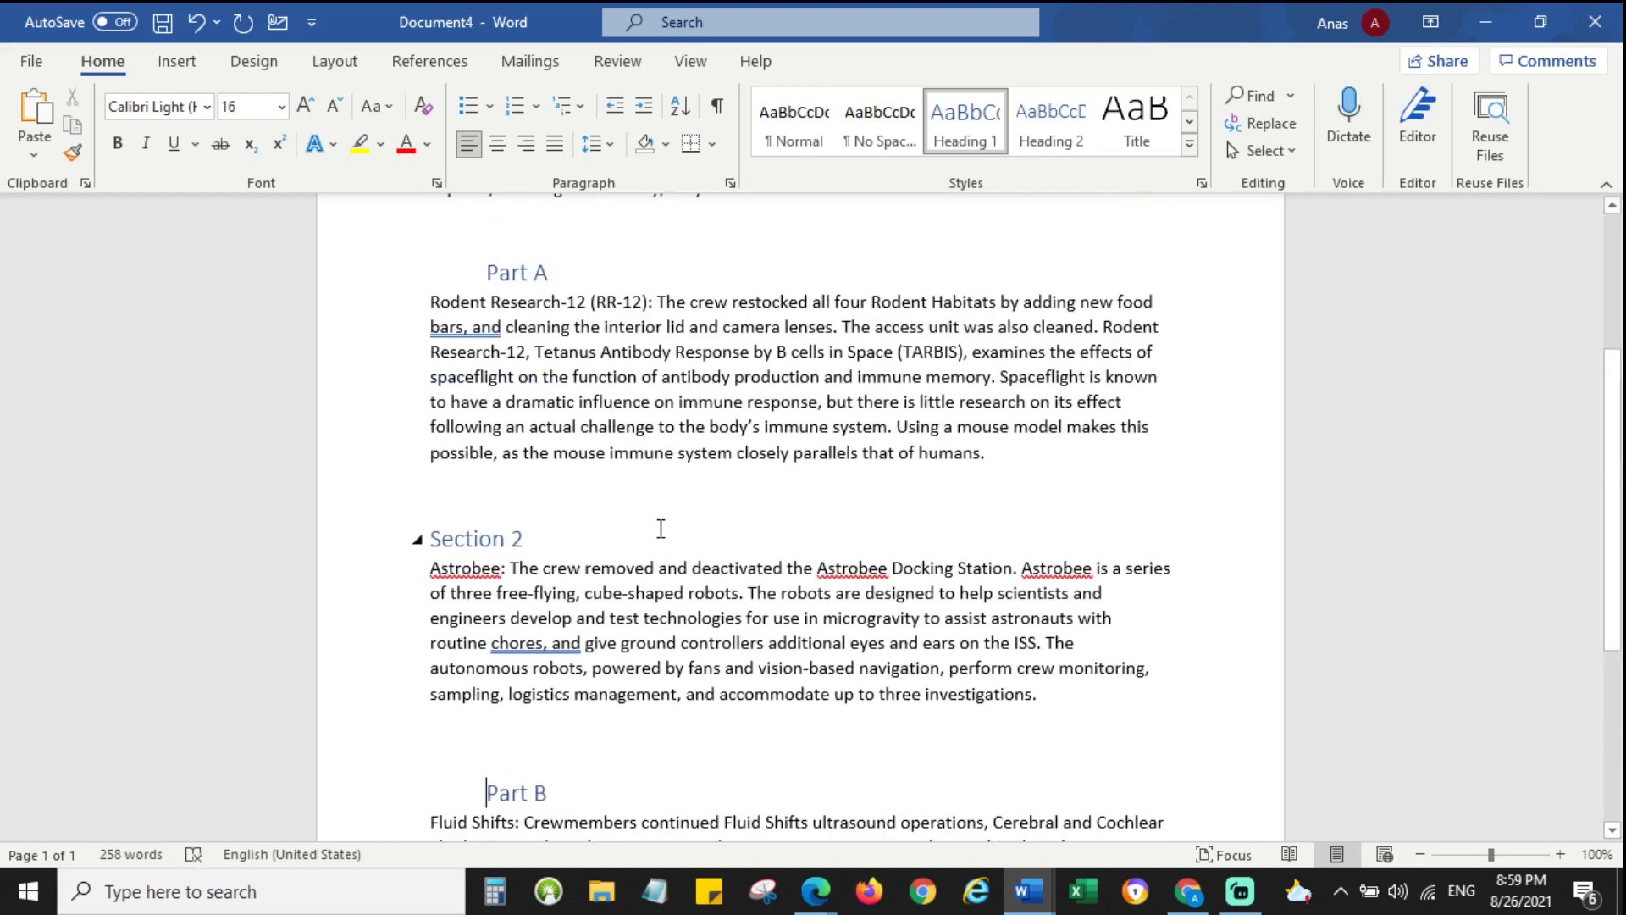
{"action": "scroll", "coordinate": [661, 529], "scroll_direction": "up", "scroll_amount": 1}
{"action": "scroll", "coordinate": [728, 559], "scroll_direction": "down", "scroll_amount": 6}
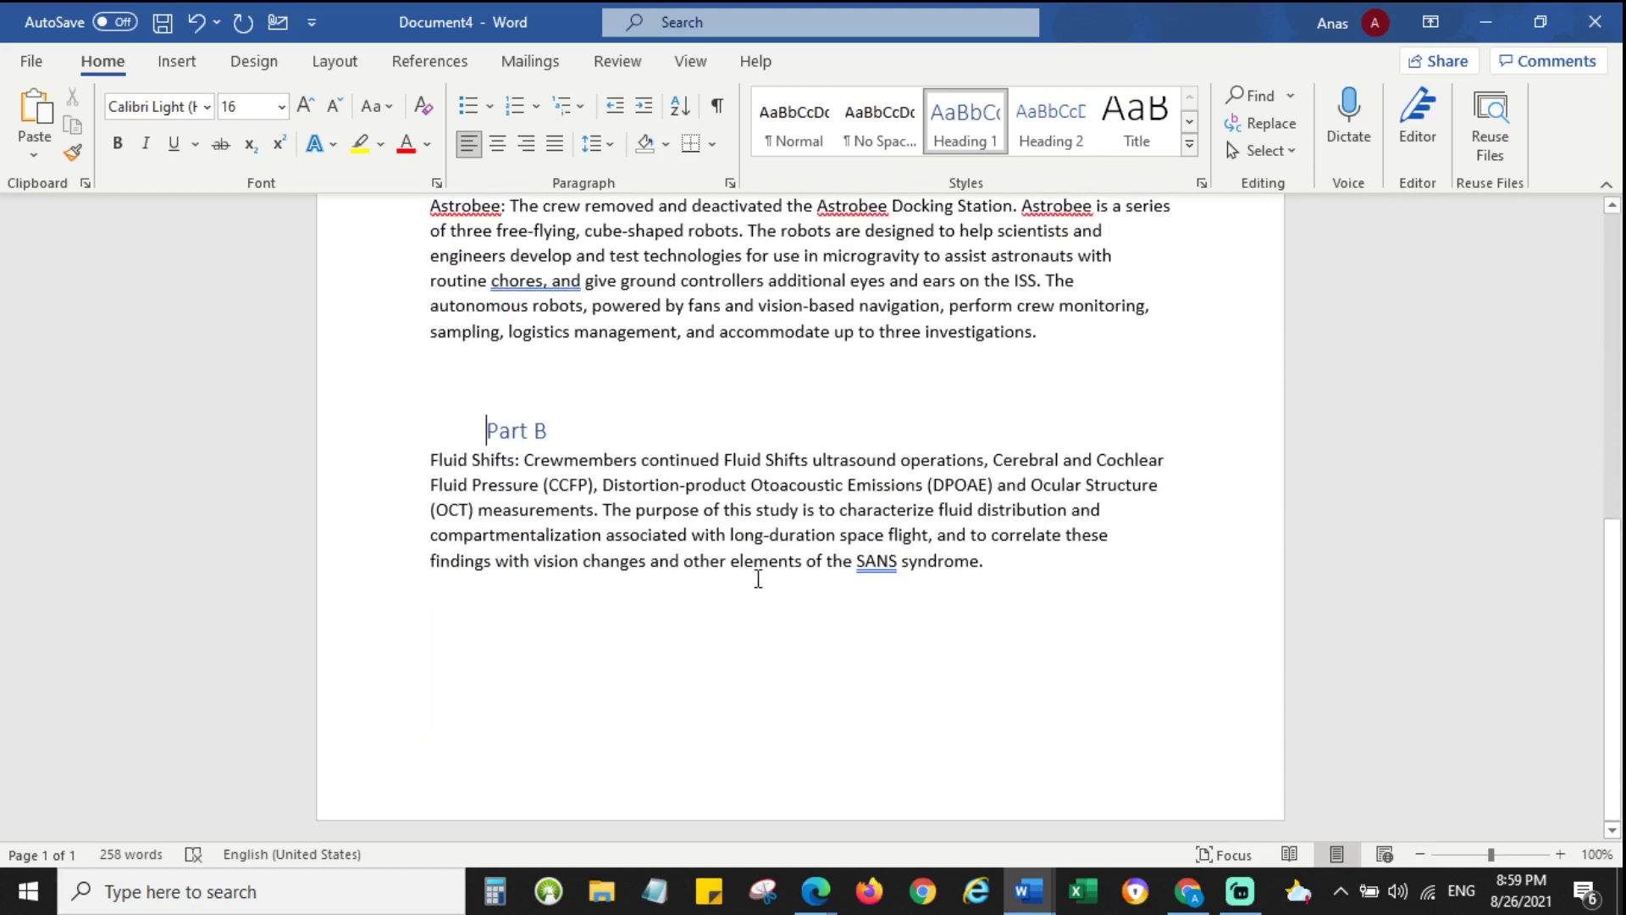
{"action": "scroll", "coordinate": [762, 581], "scroll_direction": "up", "scroll_amount": 7}
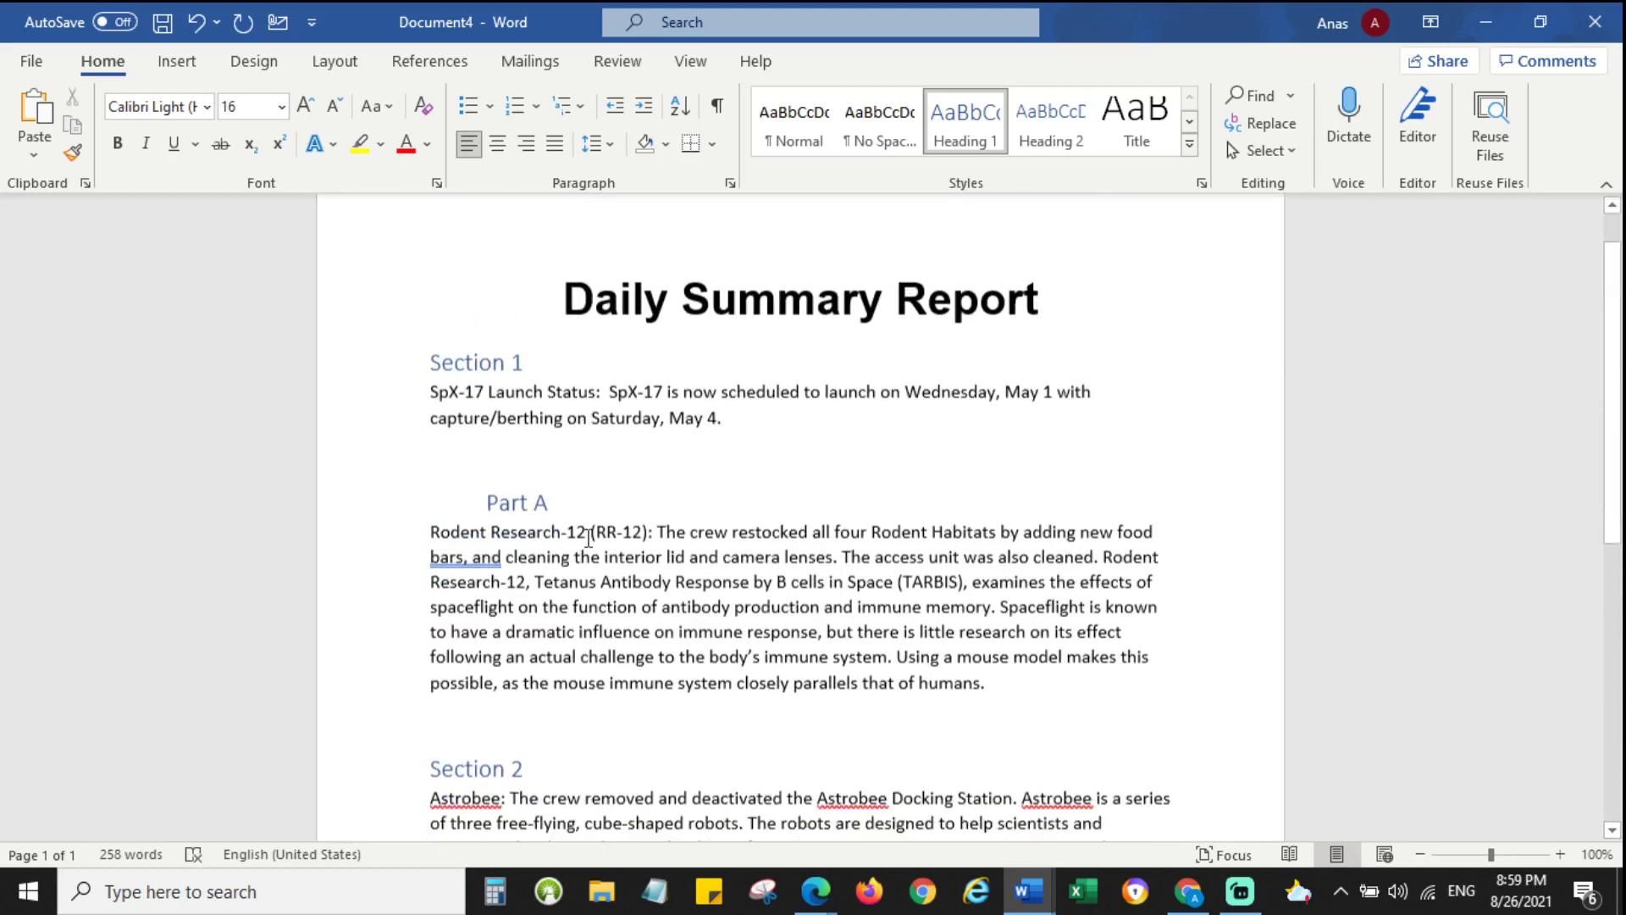
{"action": "left_click", "coordinate": [434, 362]}
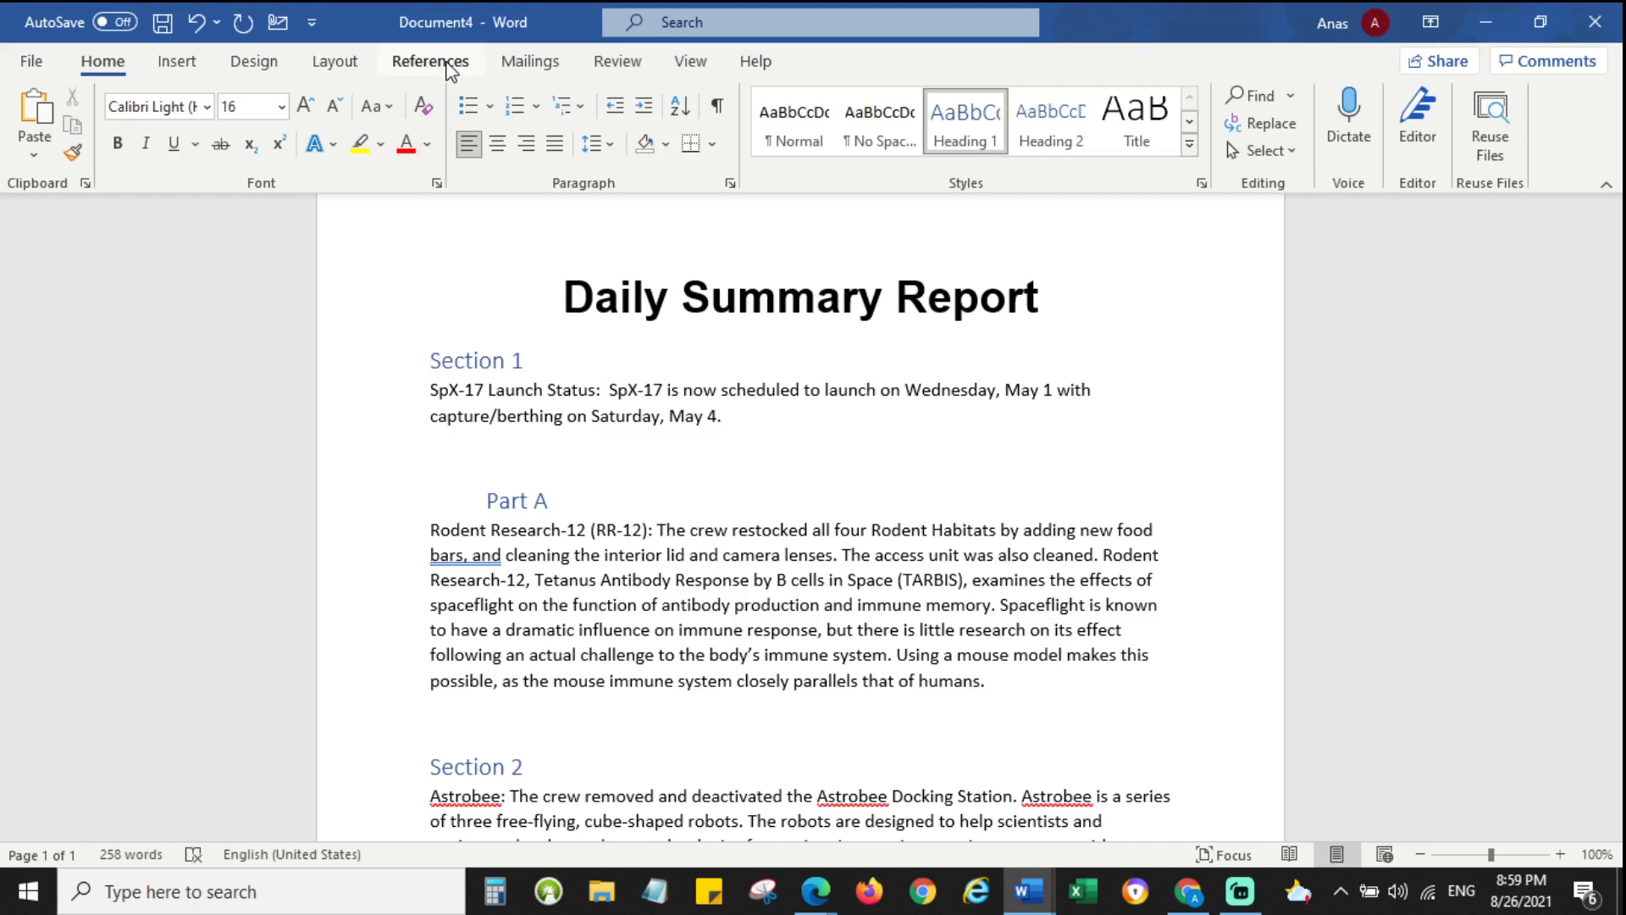
{"action": "left_click", "coordinate": [423, 68]}
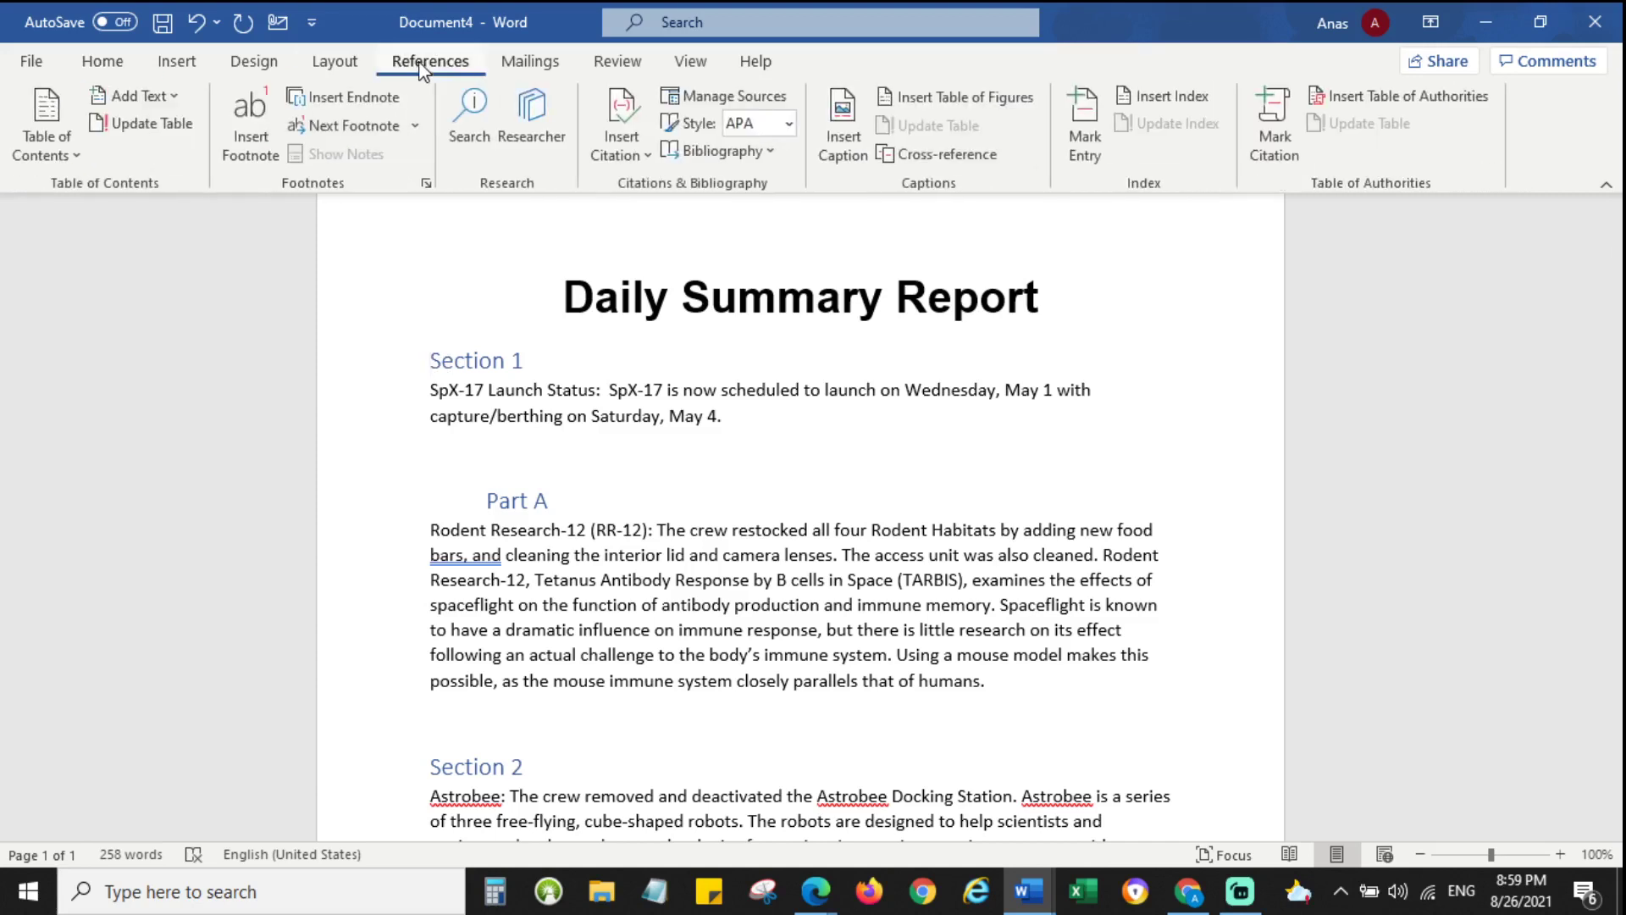
{"action": "left_click", "coordinate": [56, 110]}
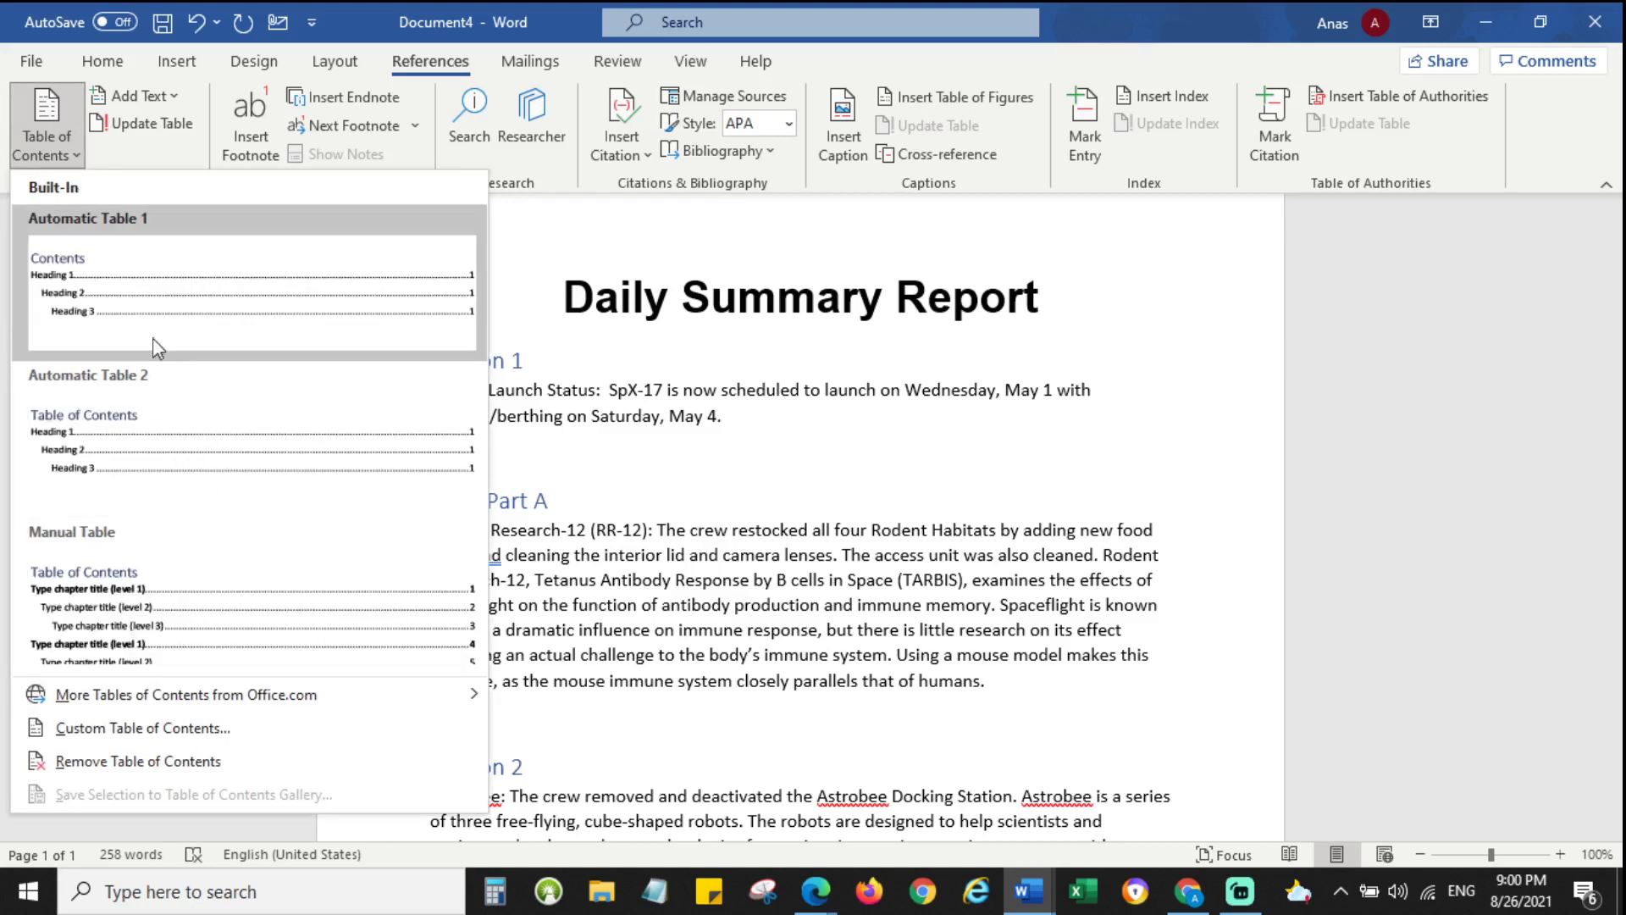
{"action": "left_click", "coordinate": [142, 305]}
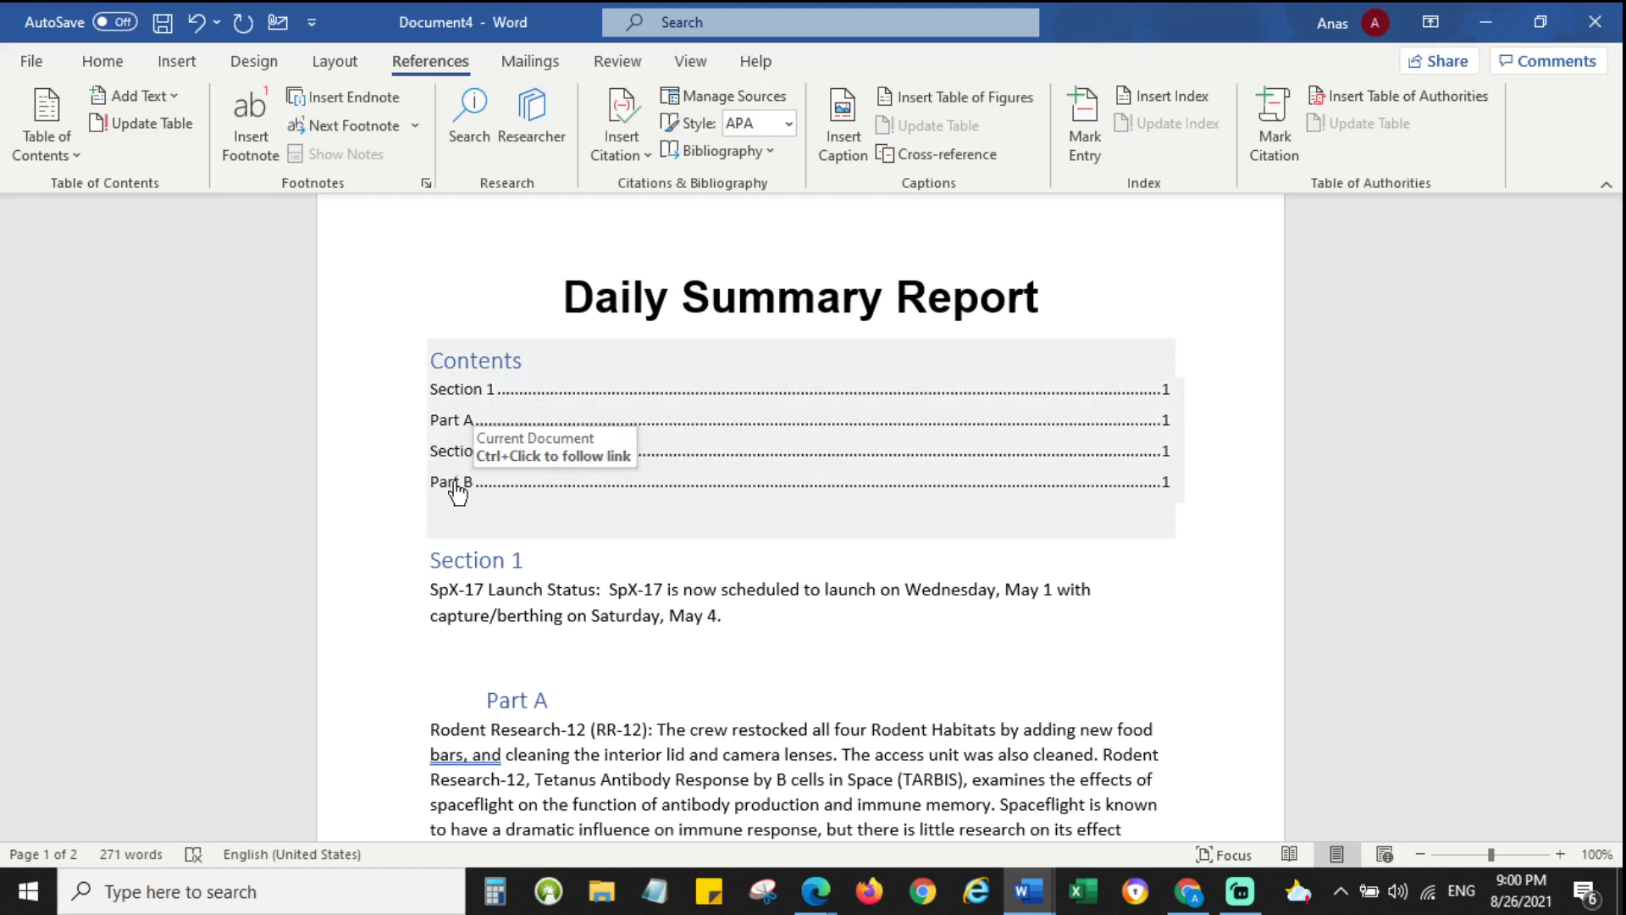
Test the table of contents by following its Part B link, returning to the contents and following the link again.
{"action": "left_click", "coordinate": [457, 490]}
{"action": "left_click", "coordinate": [456, 488], "text": "ctrl"}
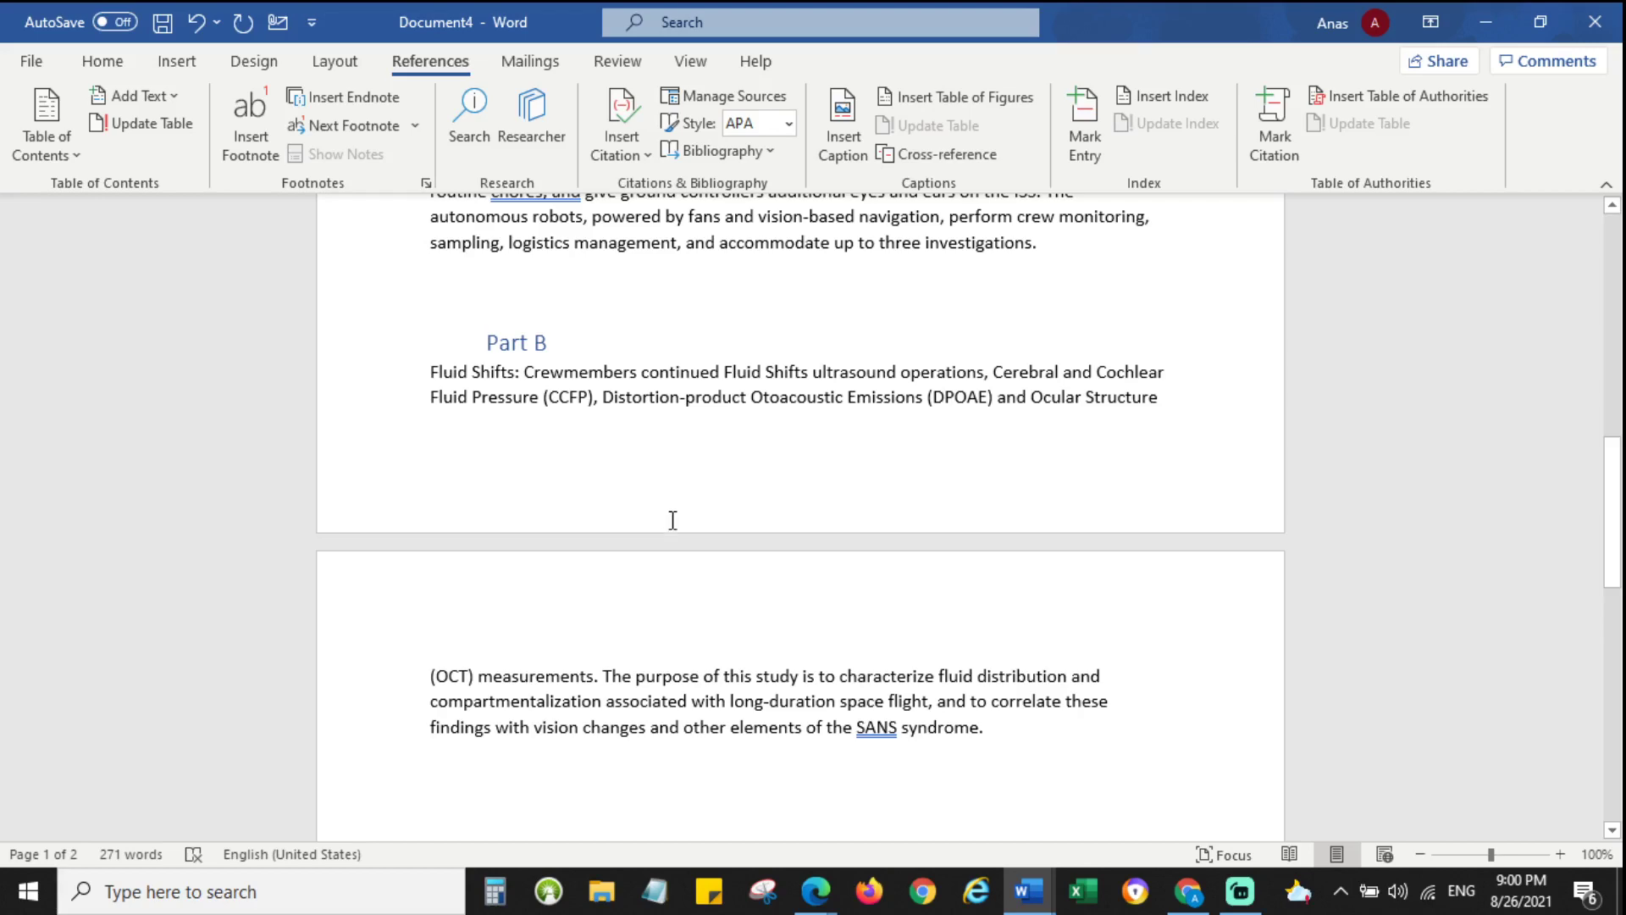
{"action": "scroll", "coordinate": [672, 519], "scroll_direction": "up", "scroll_amount": 12}
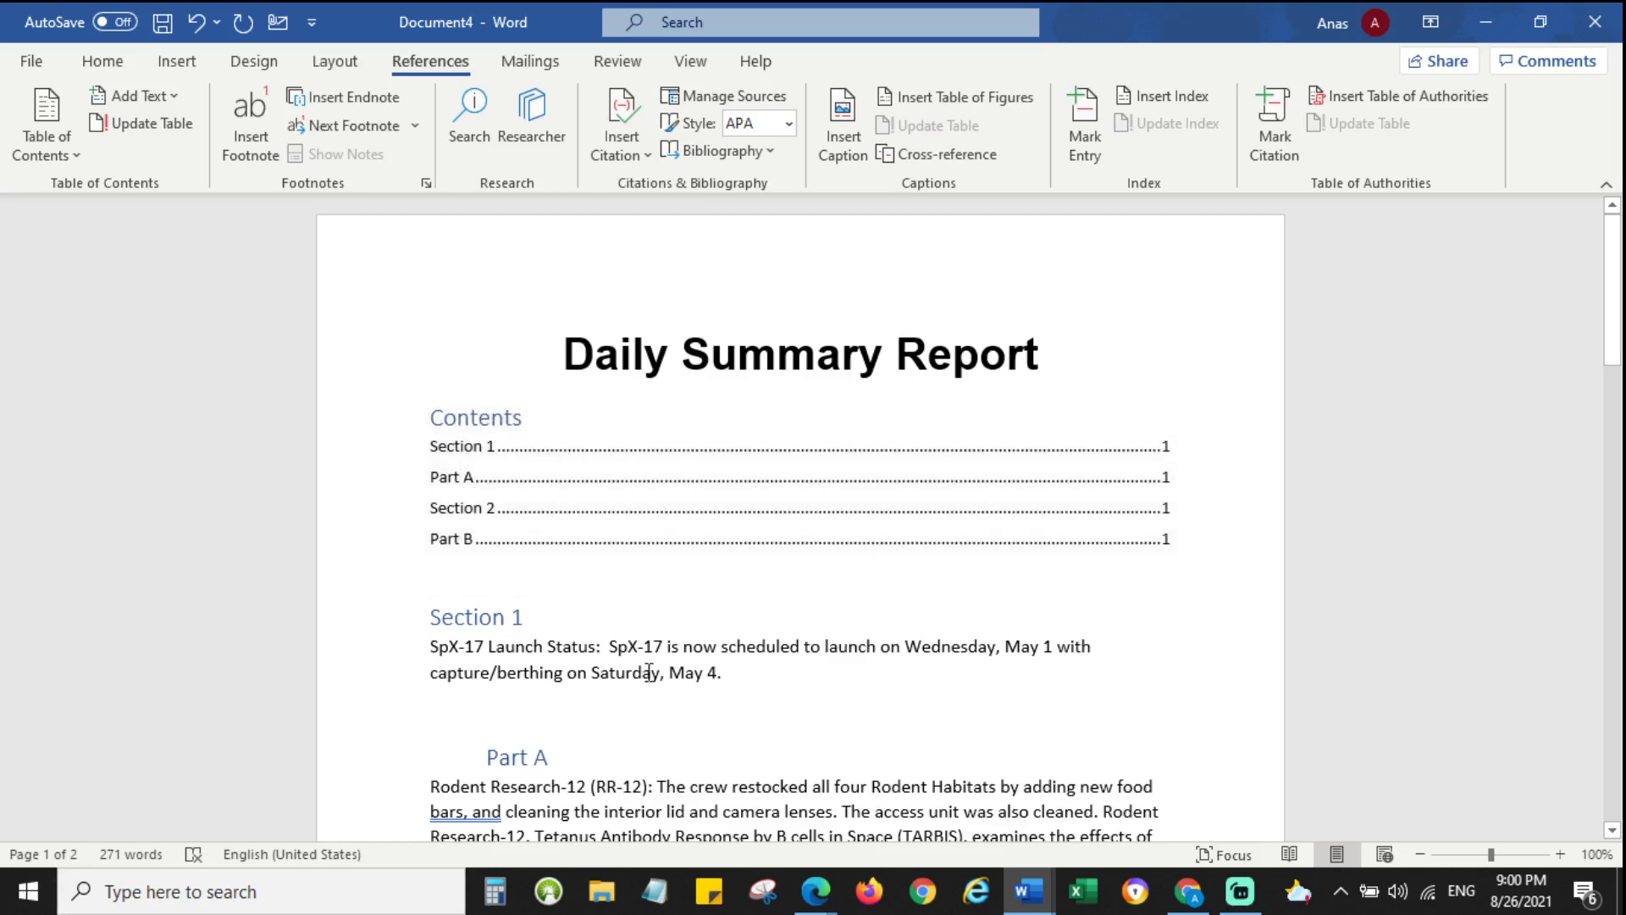
{"action": "scroll", "coordinate": [647, 671], "scroll_direction": "down", "scroll_amount": 3}
{"action": "scroll", "coordinate": [599, 559], "scroll_direction": "up", "scroll_amount": 3}
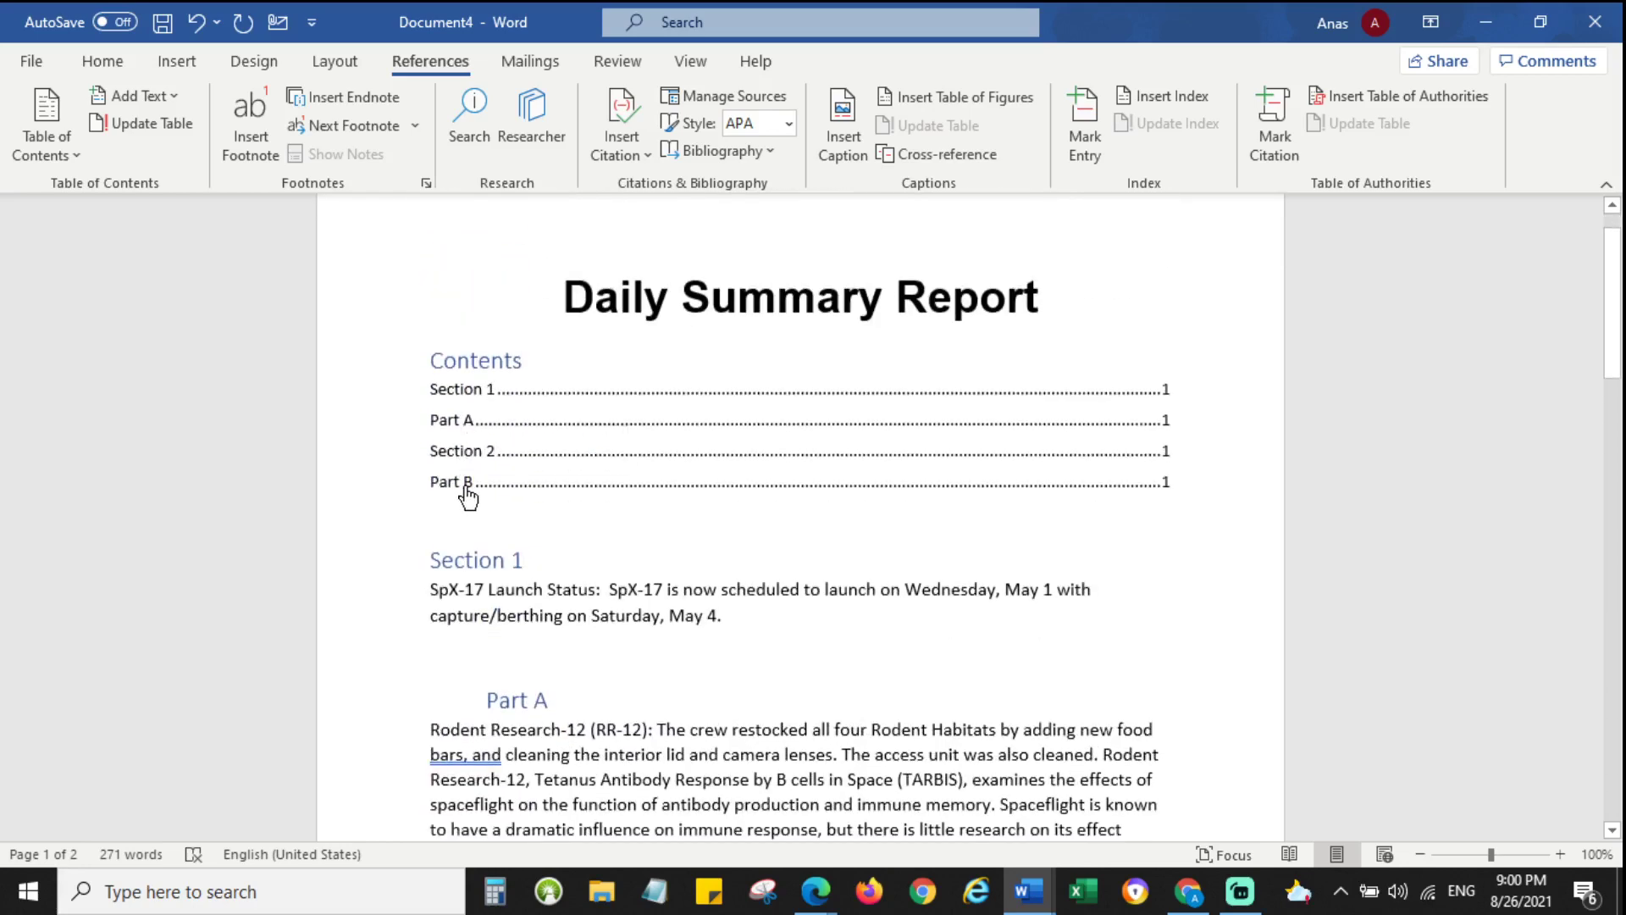
{"action": "left_click", "coordinate": [465, 492], "text": "ctrl"}
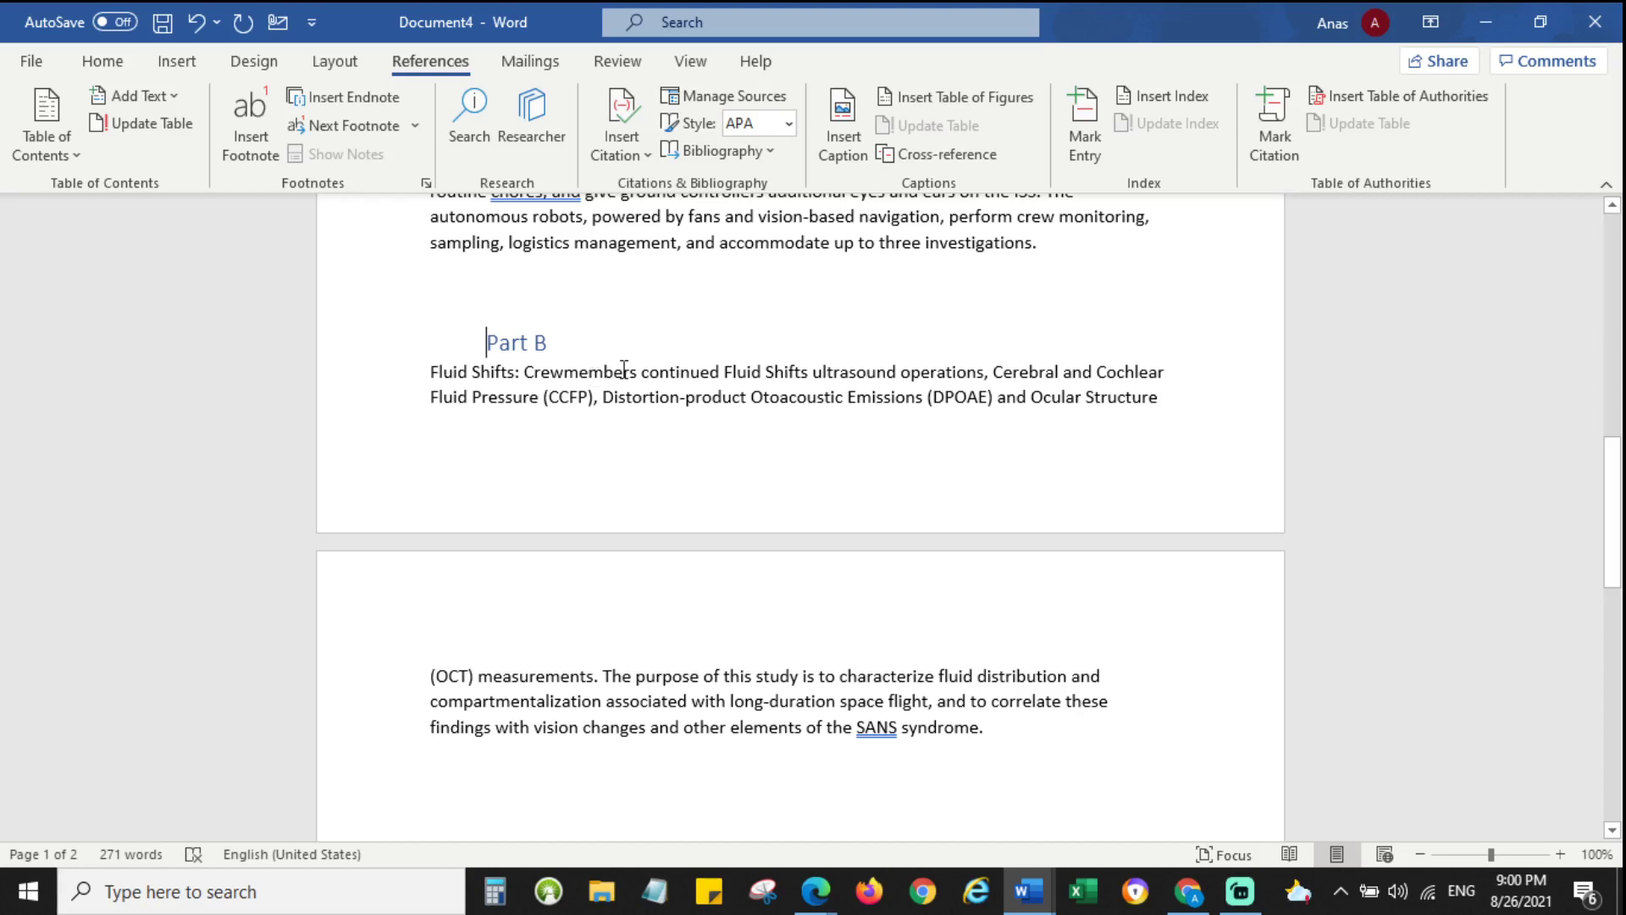
{"action": "scroll", "coordinate": [699, 482], "scroll_direction": "down", "scroll_amount": 7}
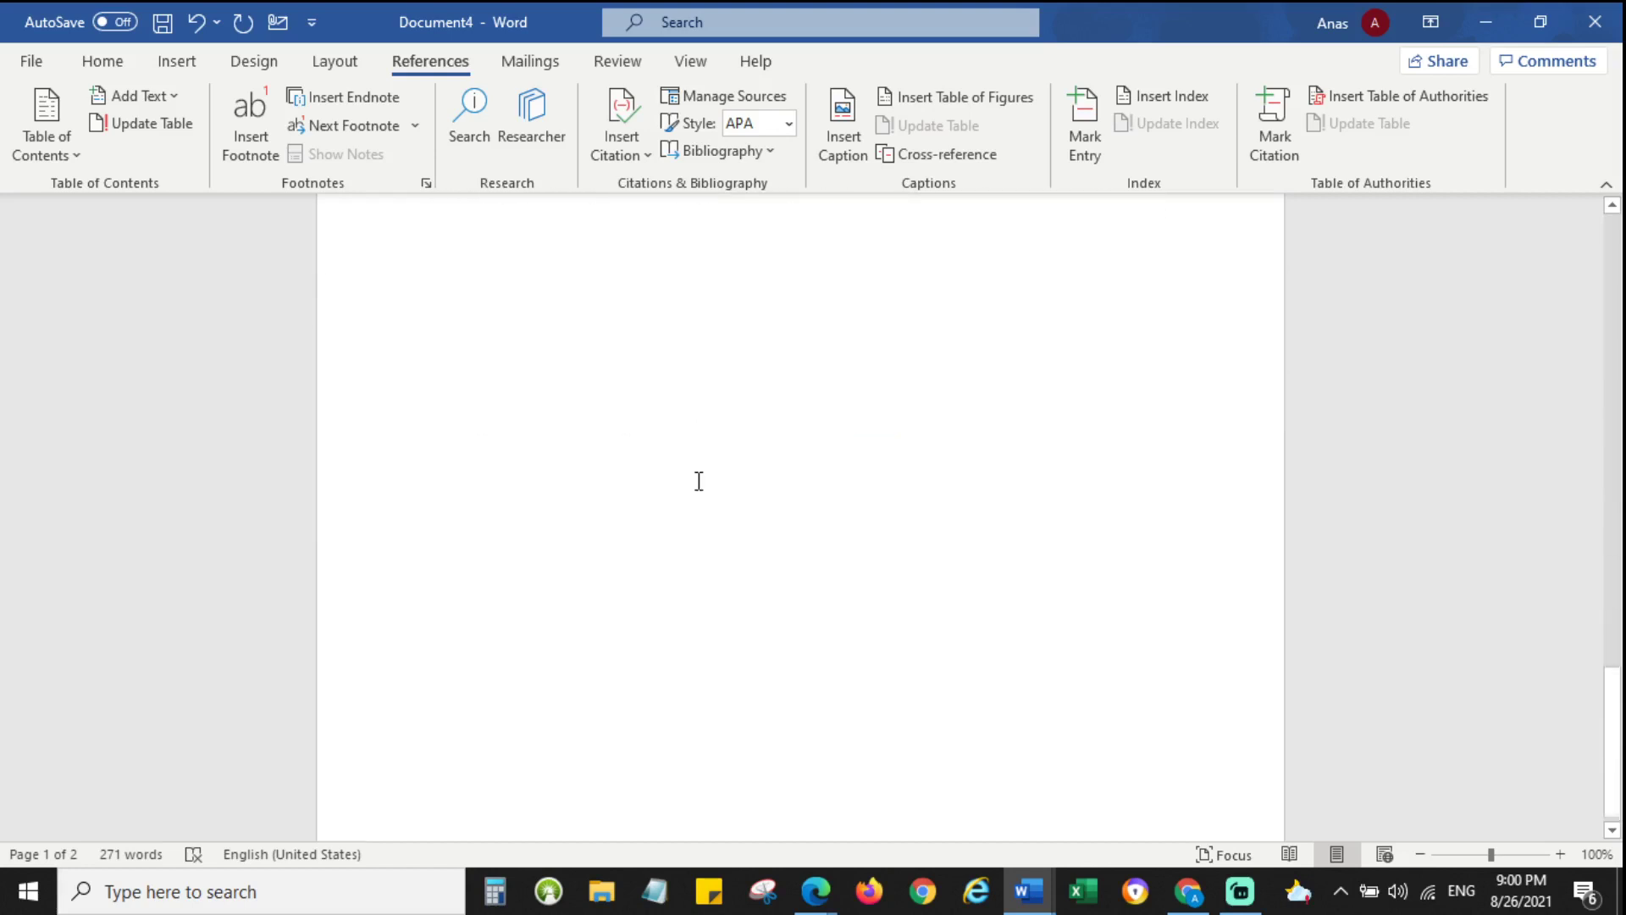
{"action": "scroll", "coordinate": [697, 479], "scroll_direction": "up", "scroll_amount": 5}
{"action": "scroll", "coordinate": [696, 509], "scroll_direction": "up", "scroll_amount": 10}
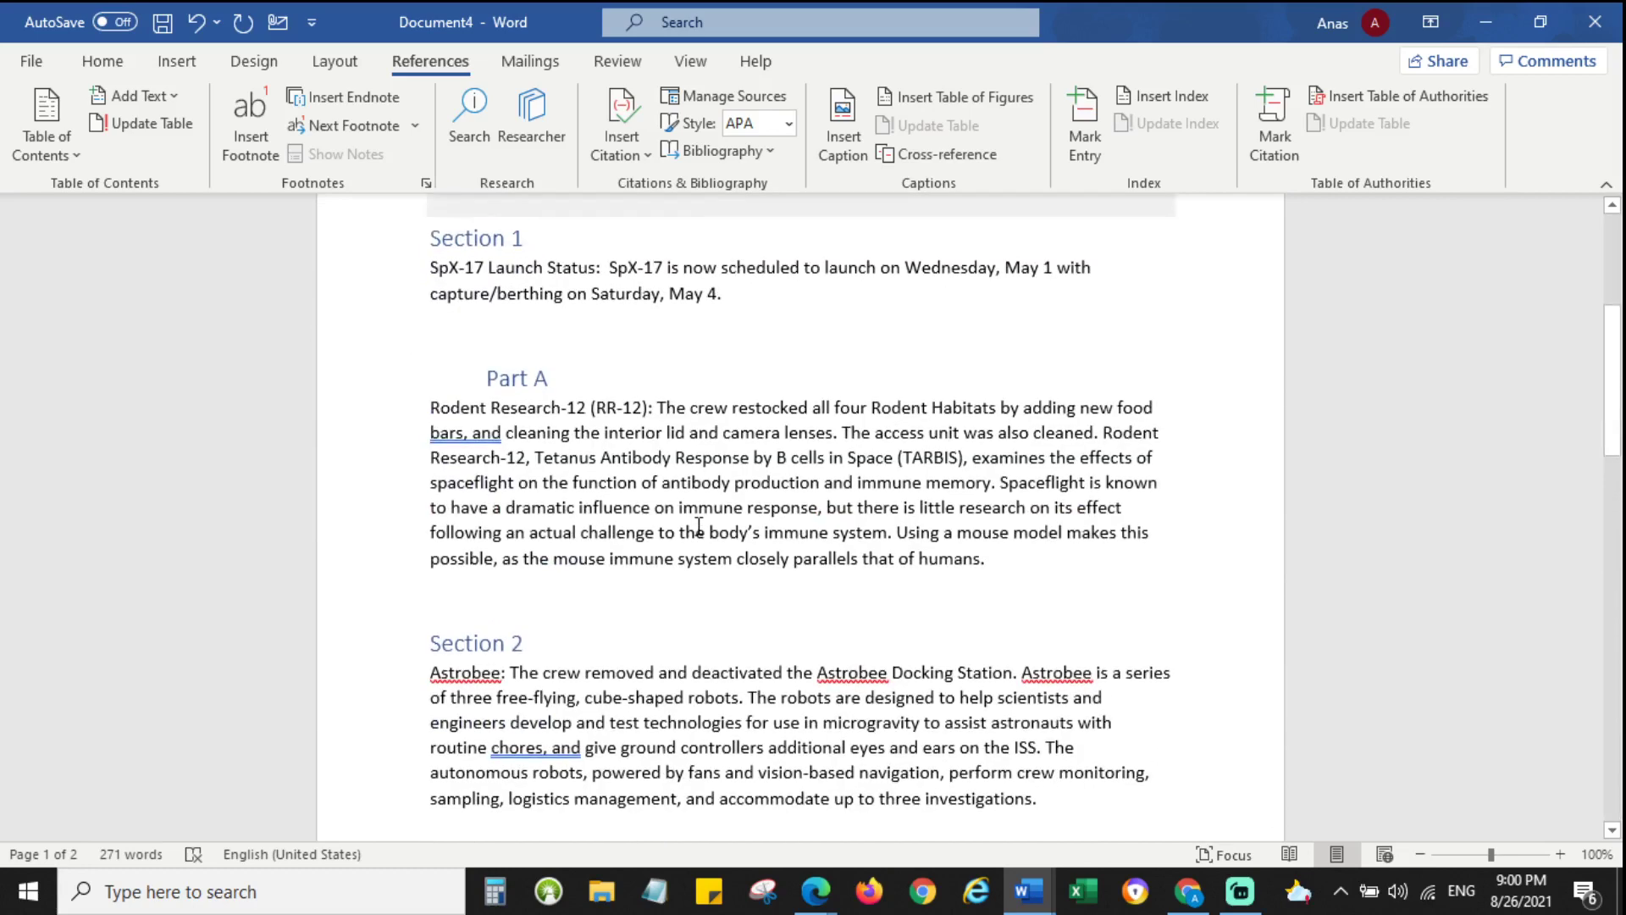
{"action": "scroll", "coordinate": [695, 521], "scroll_direction": "up", "scroll_amount": 4}
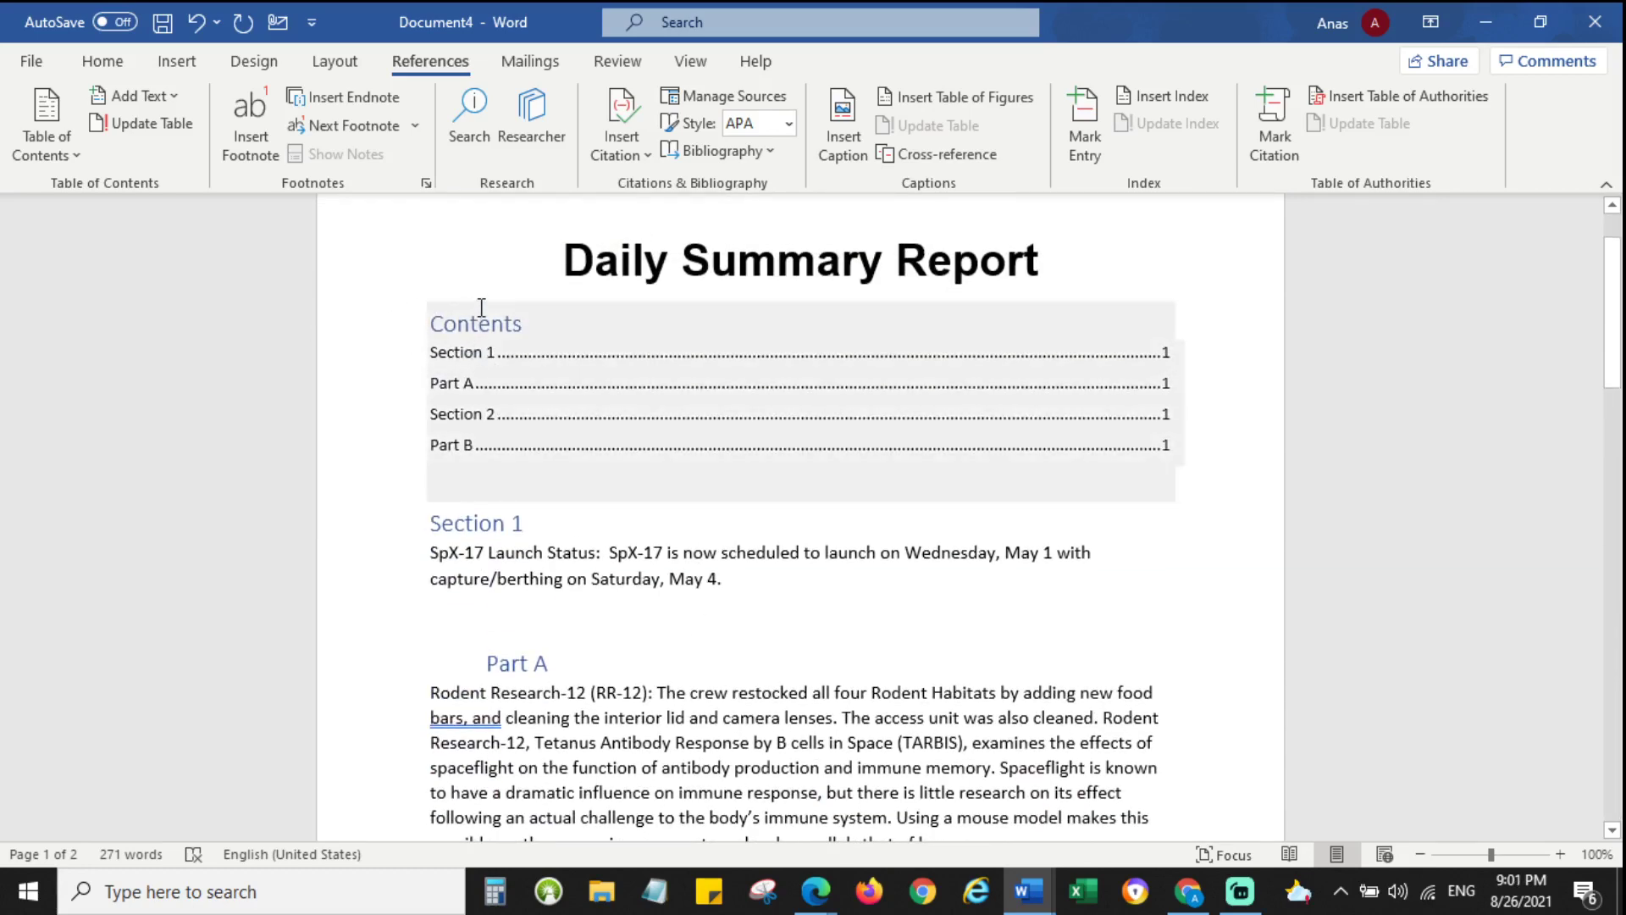
{"action": "scroll", "coordinate": [602, 636], "scroll_direction": "down", "scroll_amount": 3}
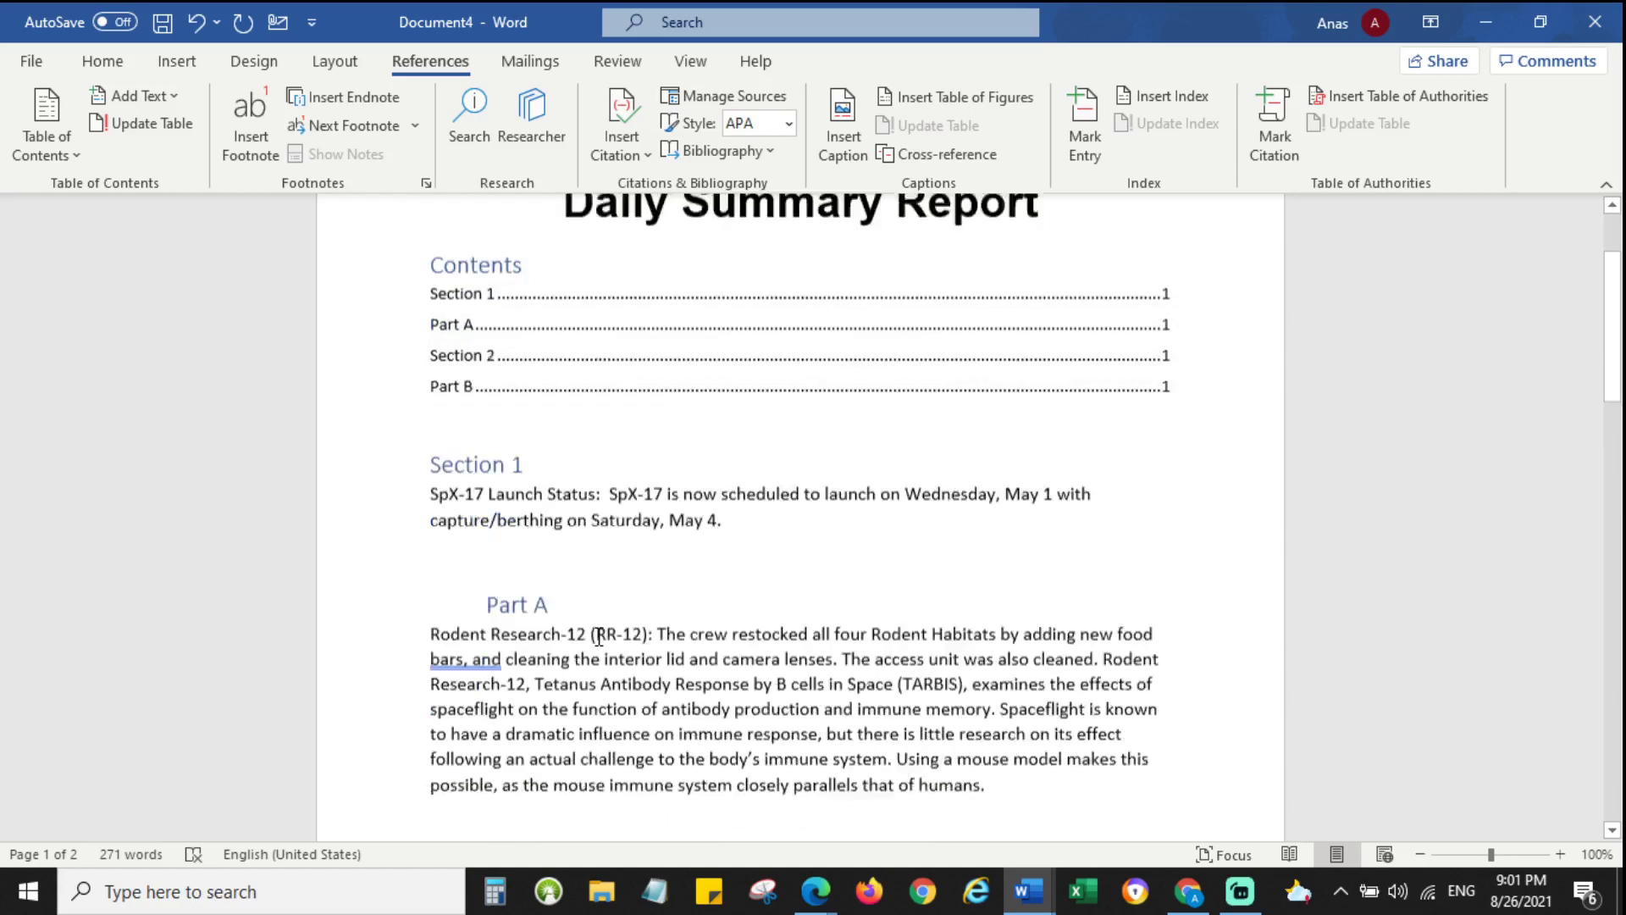
{"action": "scroll", "coordinate": [601, 635], "scroll_direction": "up", "scroll_amount": 4}
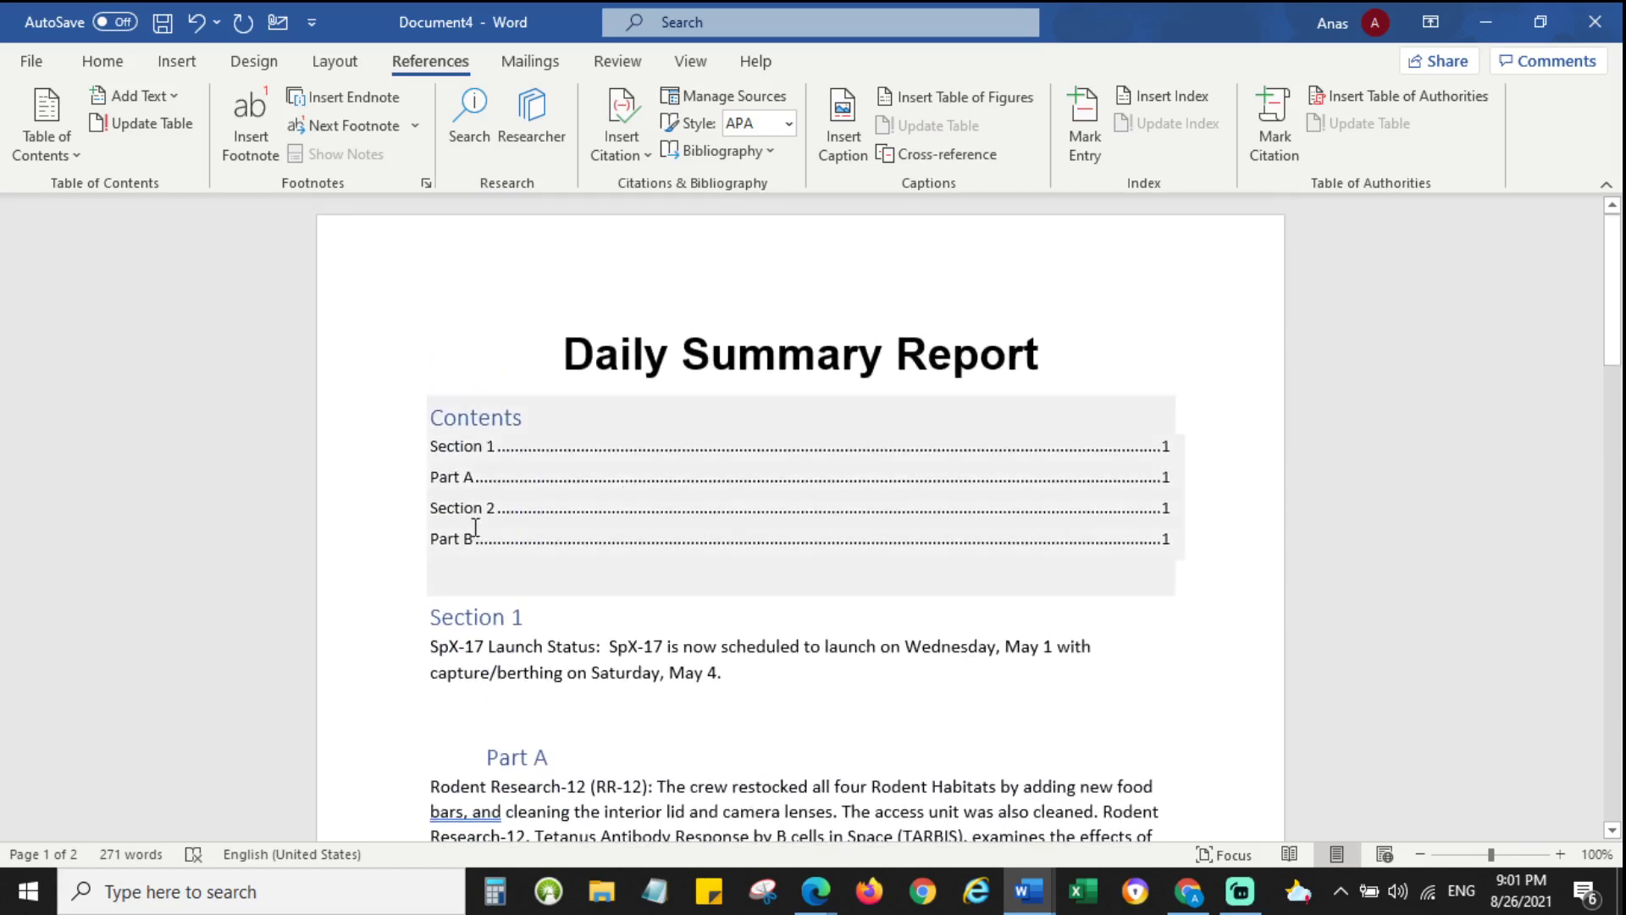
Extend the Section 2 heading to "Section 2BCD" and the Part B heading to "Part BFER".
{"action": "scroll", "coordinate": [591, 737], "scroll_direction": "down", "scroll_amount": 3}
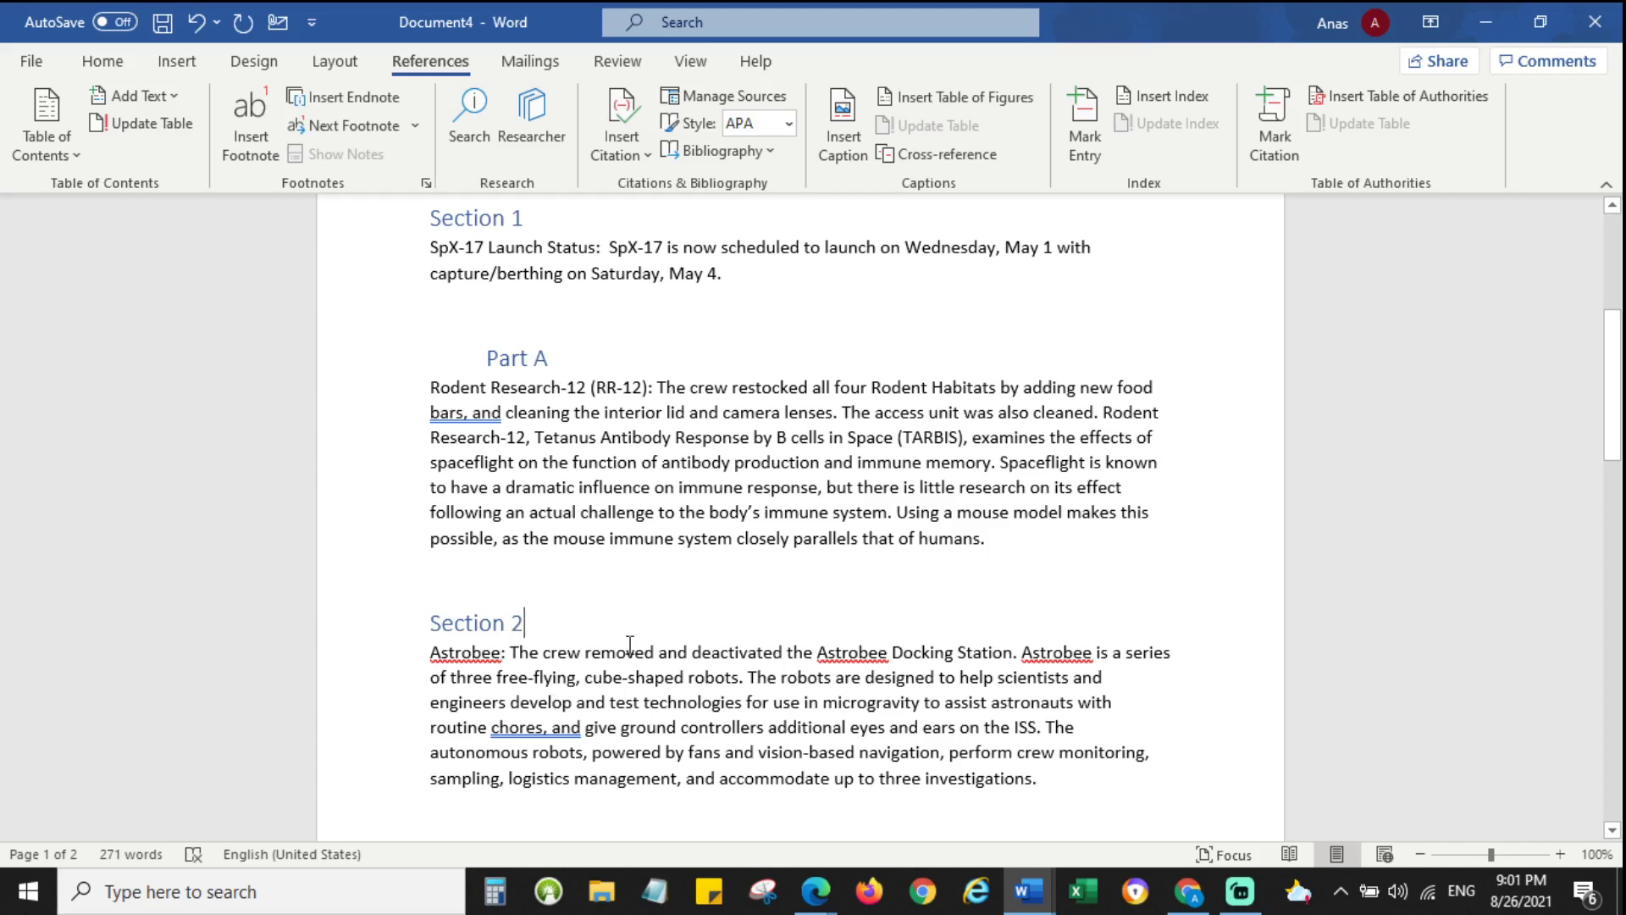
{"action": "type", "text": "B"}
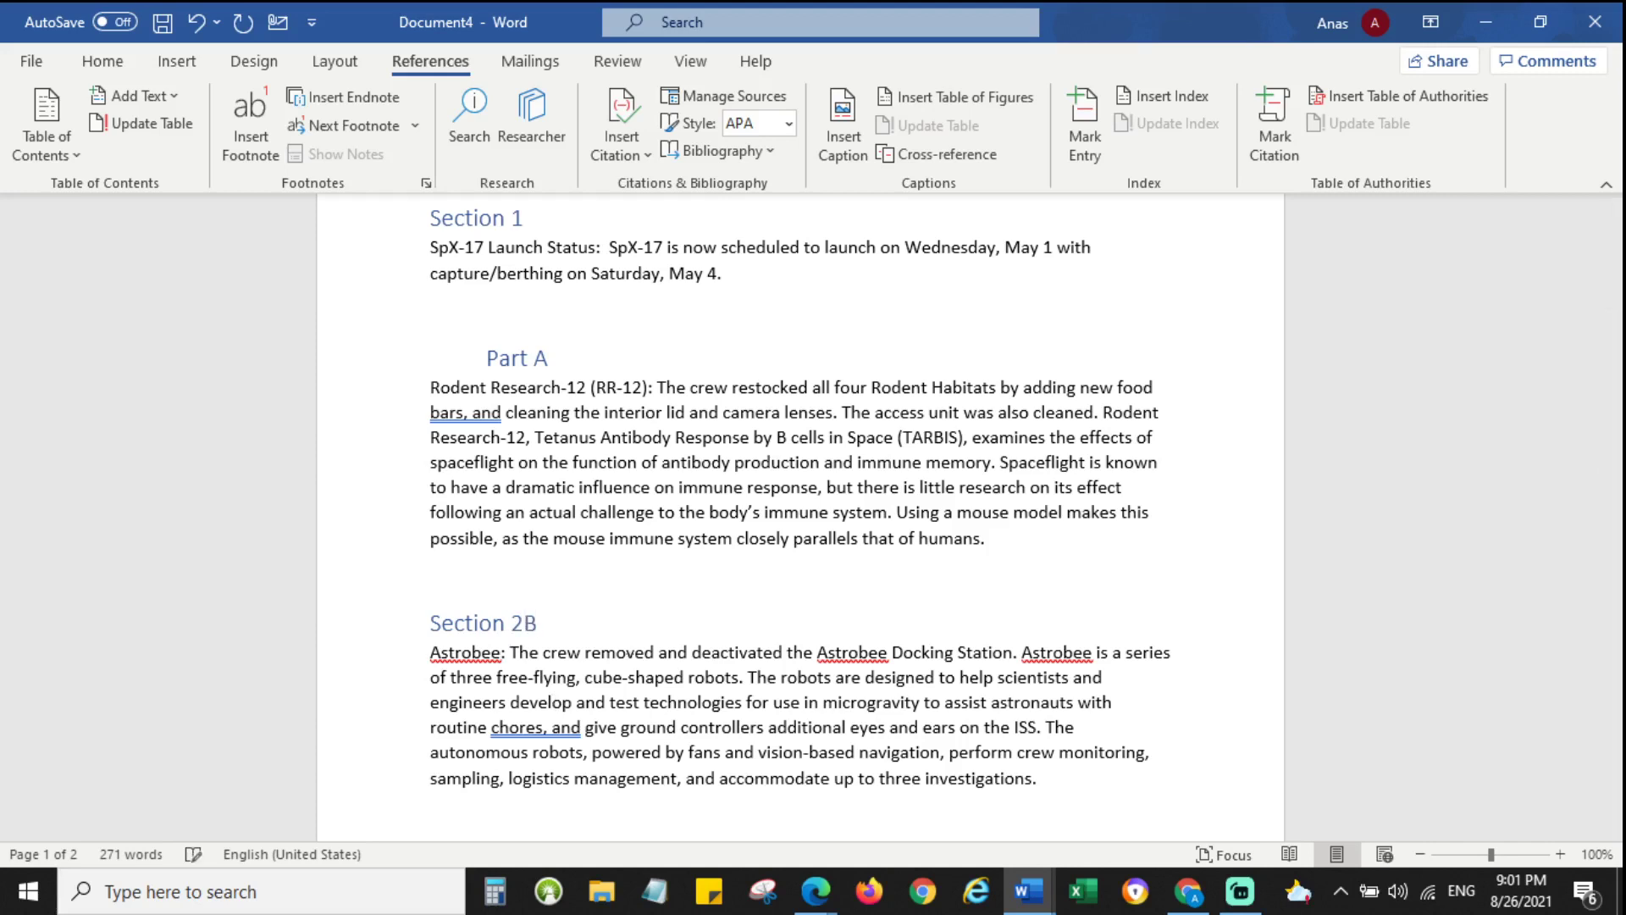
{"action": "type", "text": "CD"}
{"action": "scroll", "coordinate": [627, 646], "scroll_direction": "down", "scroll_amount": 3}
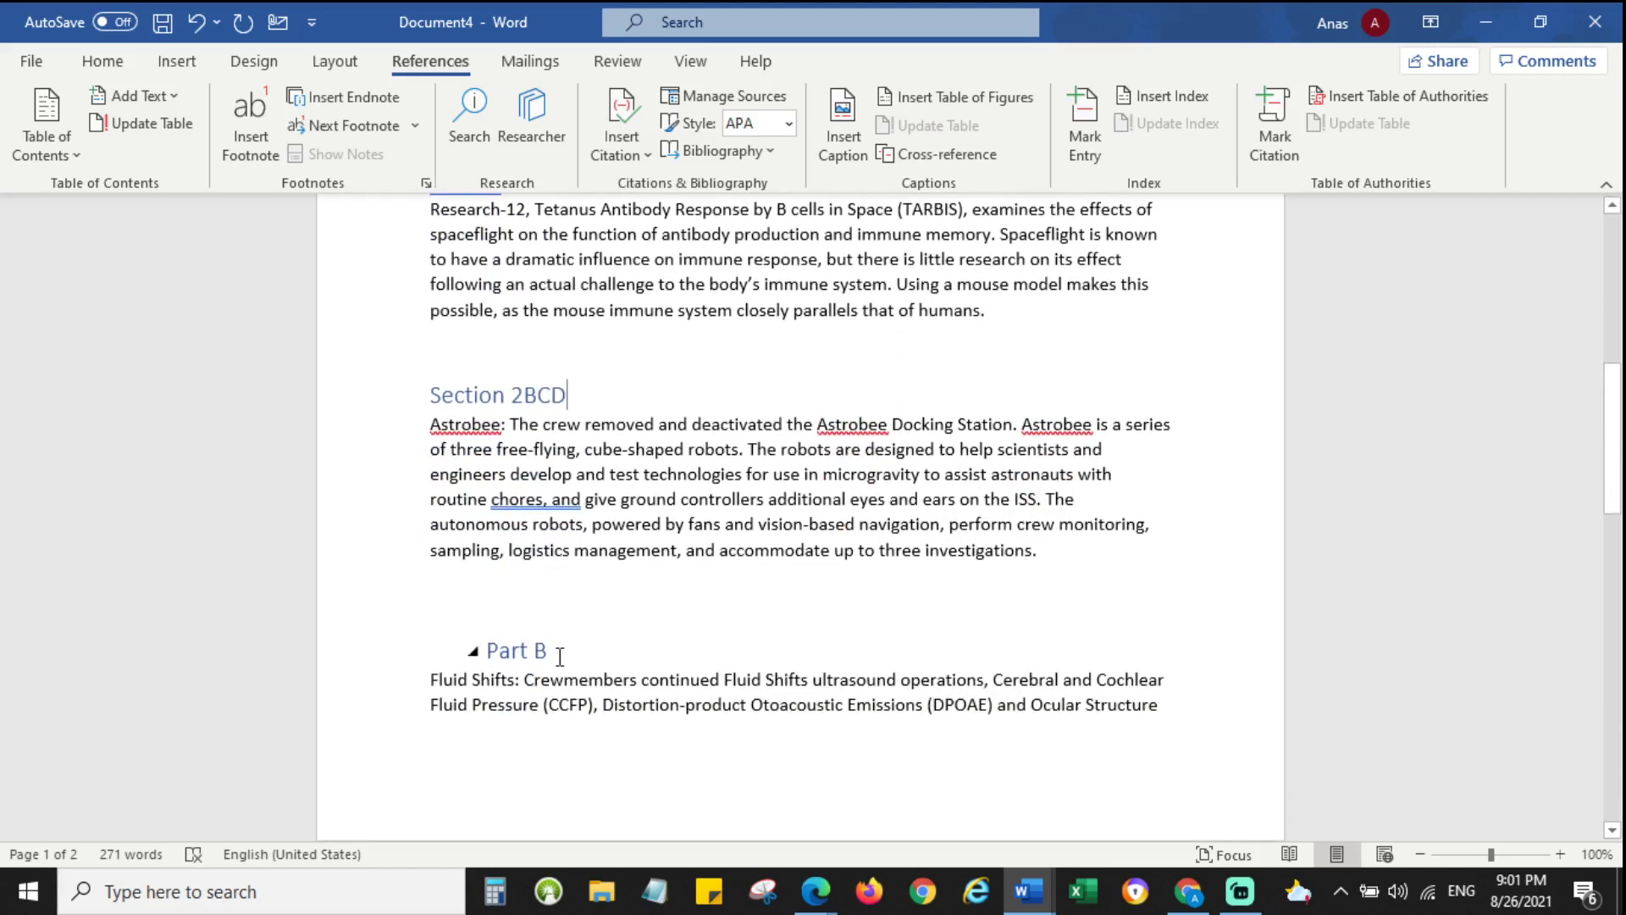
{"action": "left_click", "coordinate": [590, 656]}
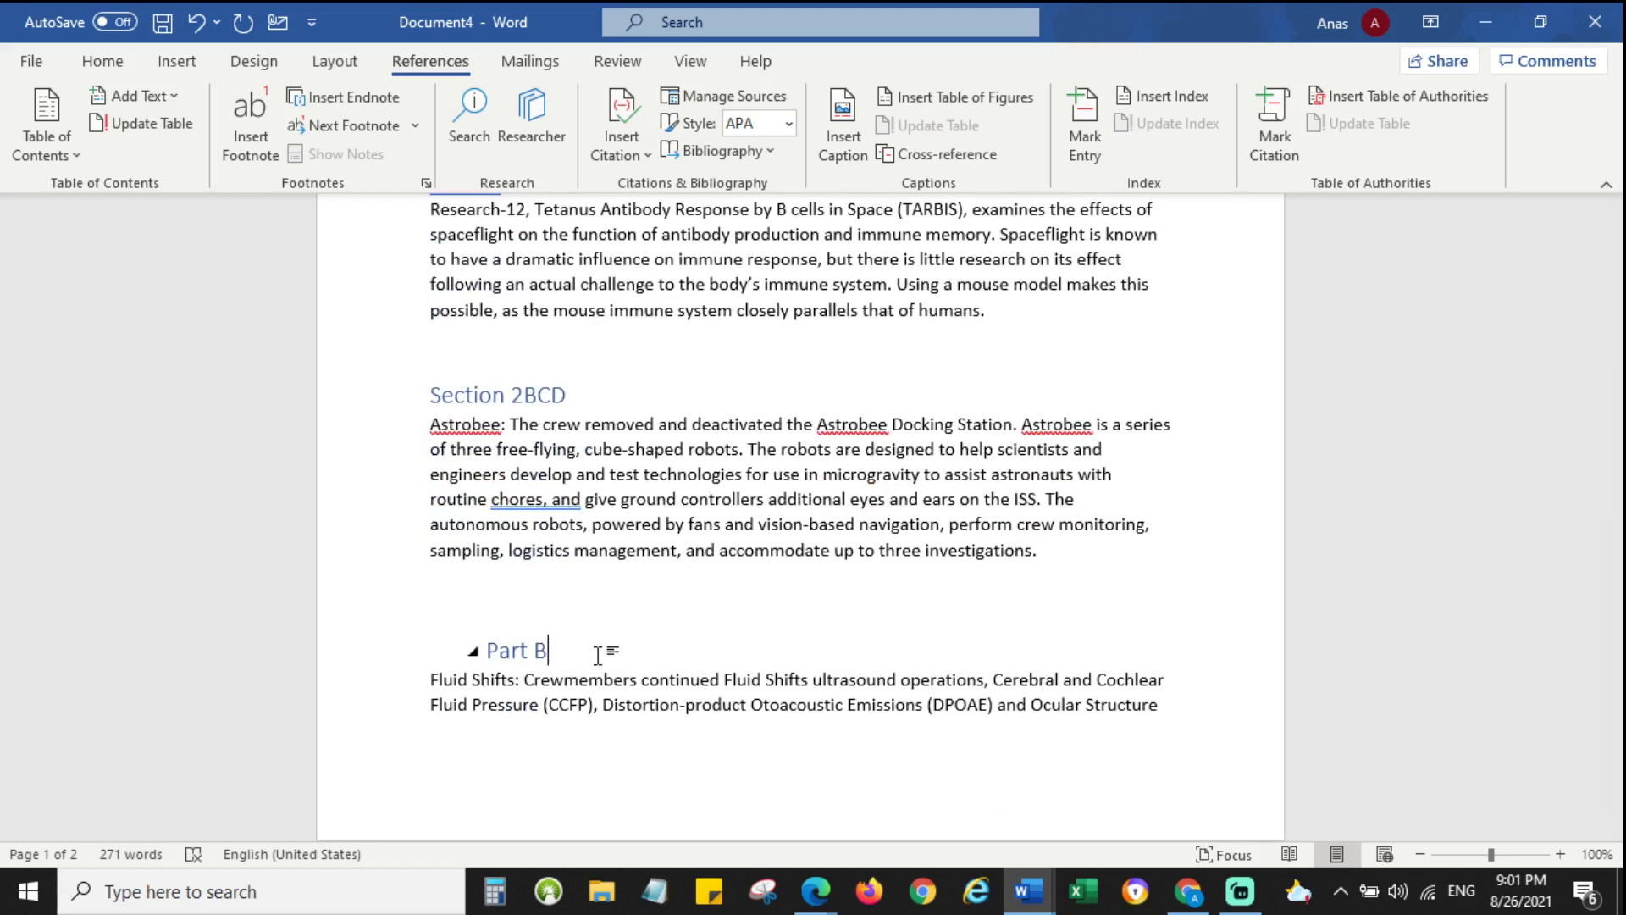
{"action": "type", "text": "FER"}
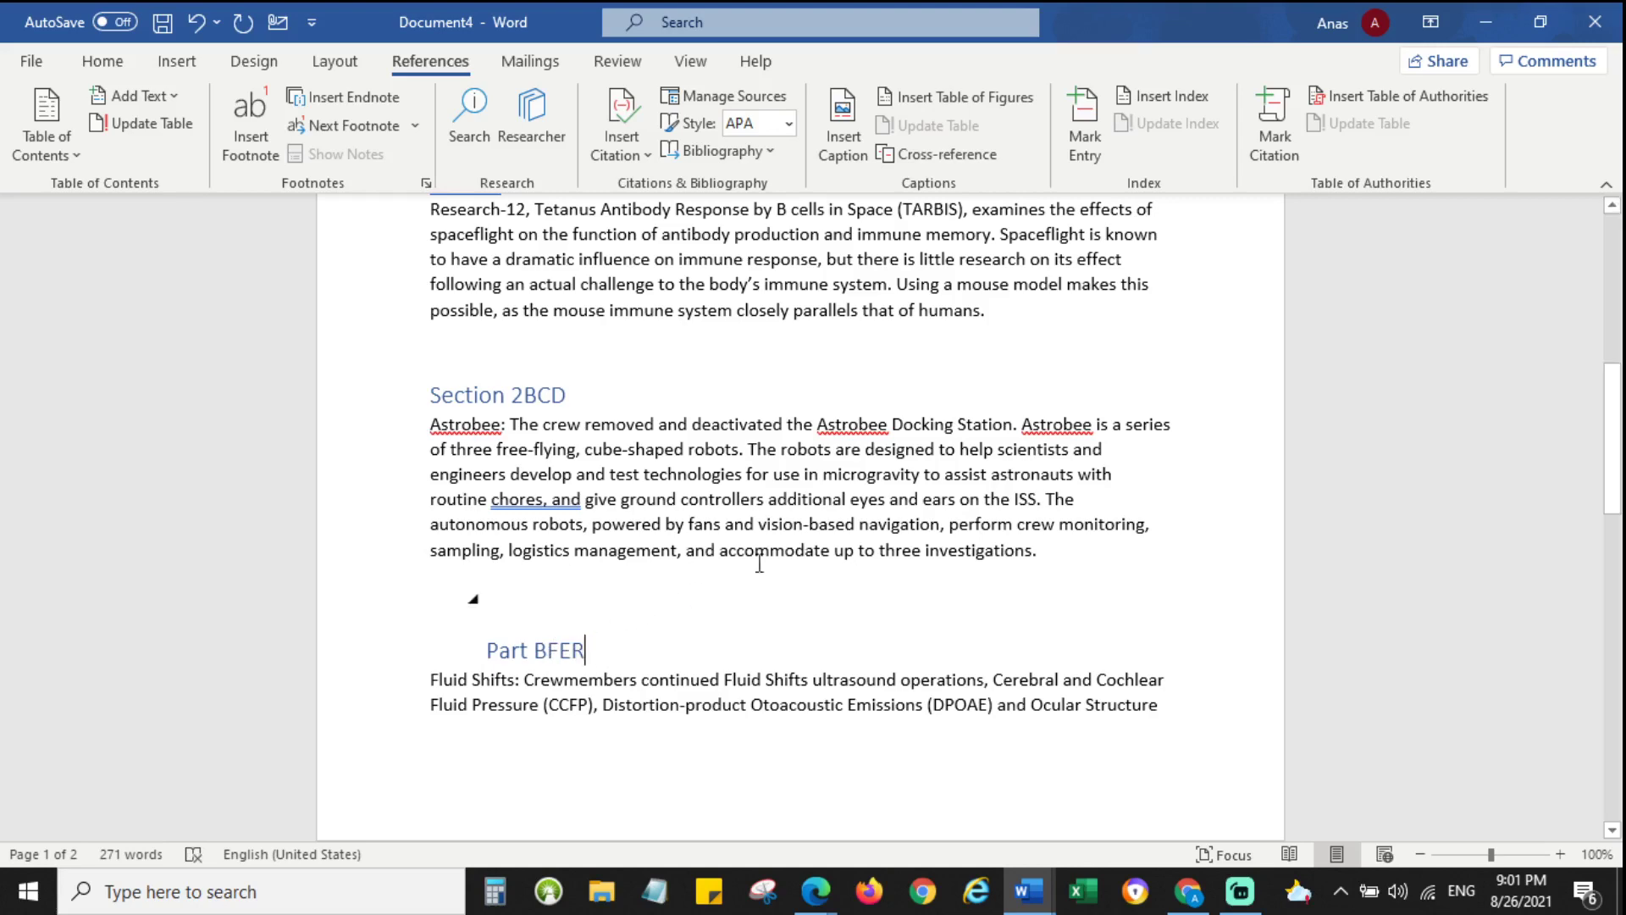
Update the entire table of contents so its entries match the edited headings.
{"action": "scroll", "coordinate": [672, 639], "scroll_direction": "down", "scroll_amount": 4}
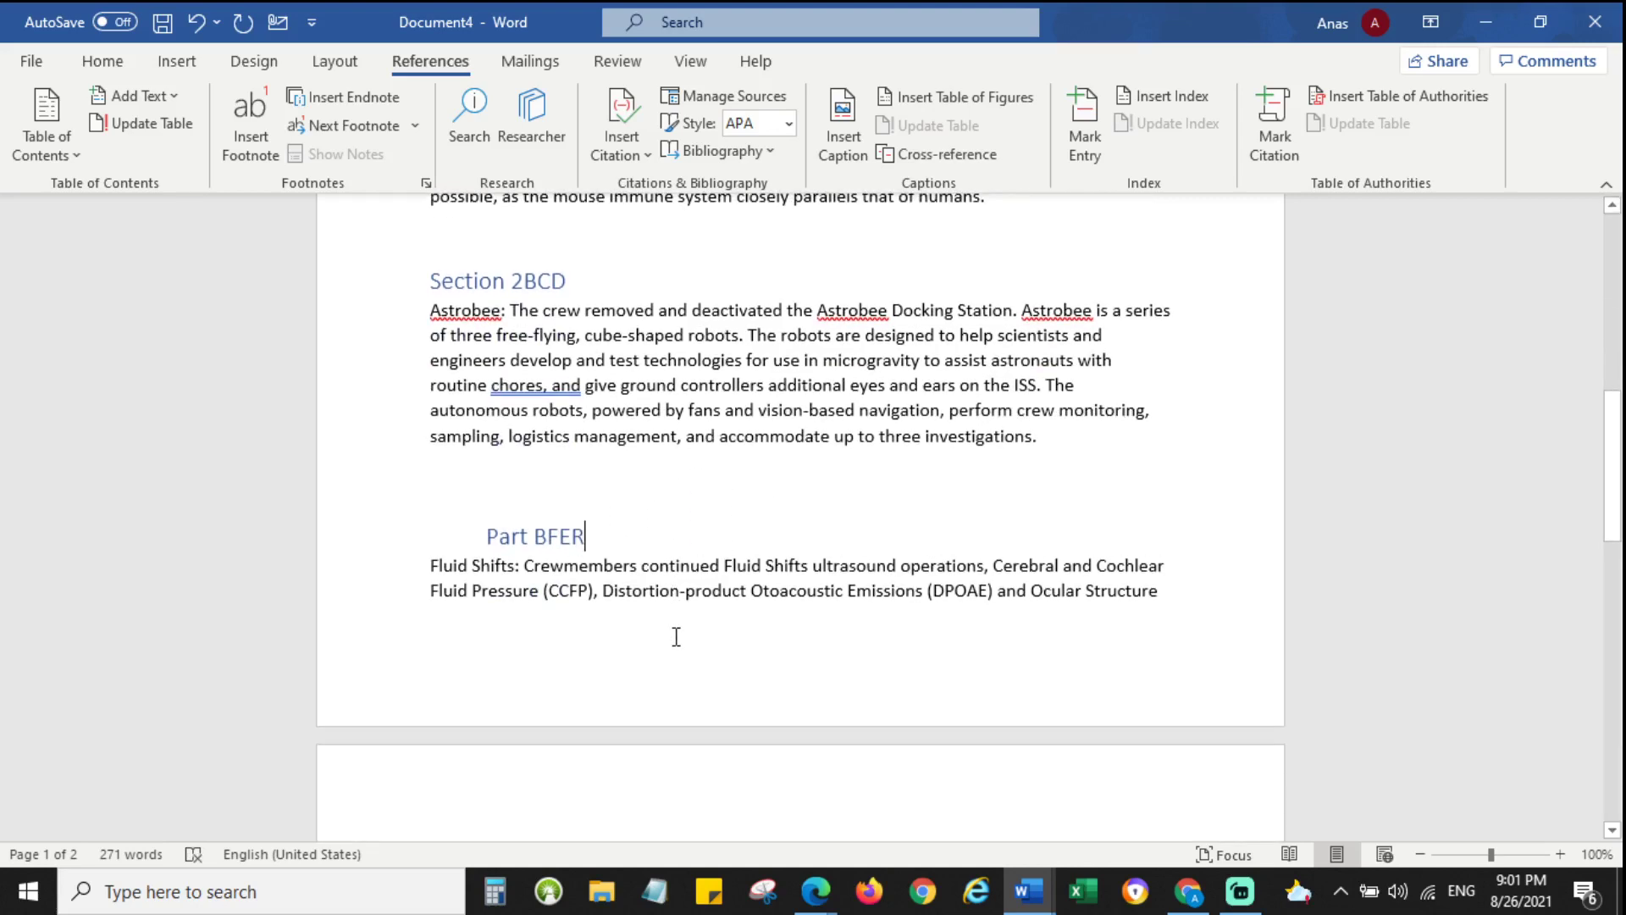
{"action": "scroll", "coordinate": [678, 635], "scroll_direction": "down", "scroll_amount": 3}
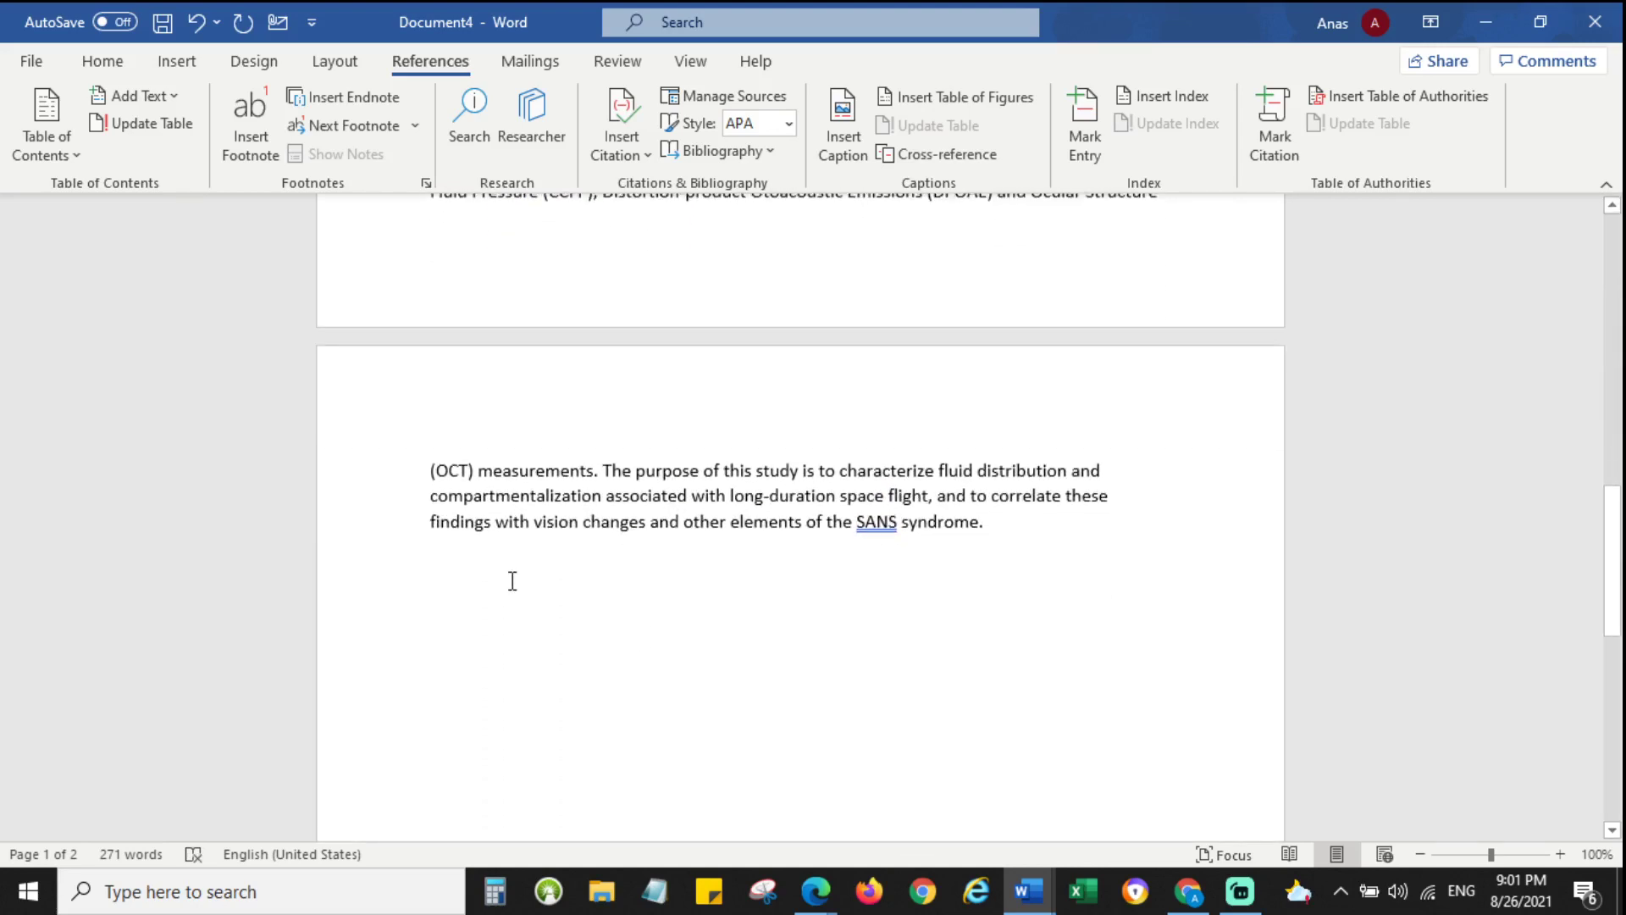
{"action": "scroll", "coordinate": [593, 602], "scroll_direction": "up", "scroll_amount": 2}
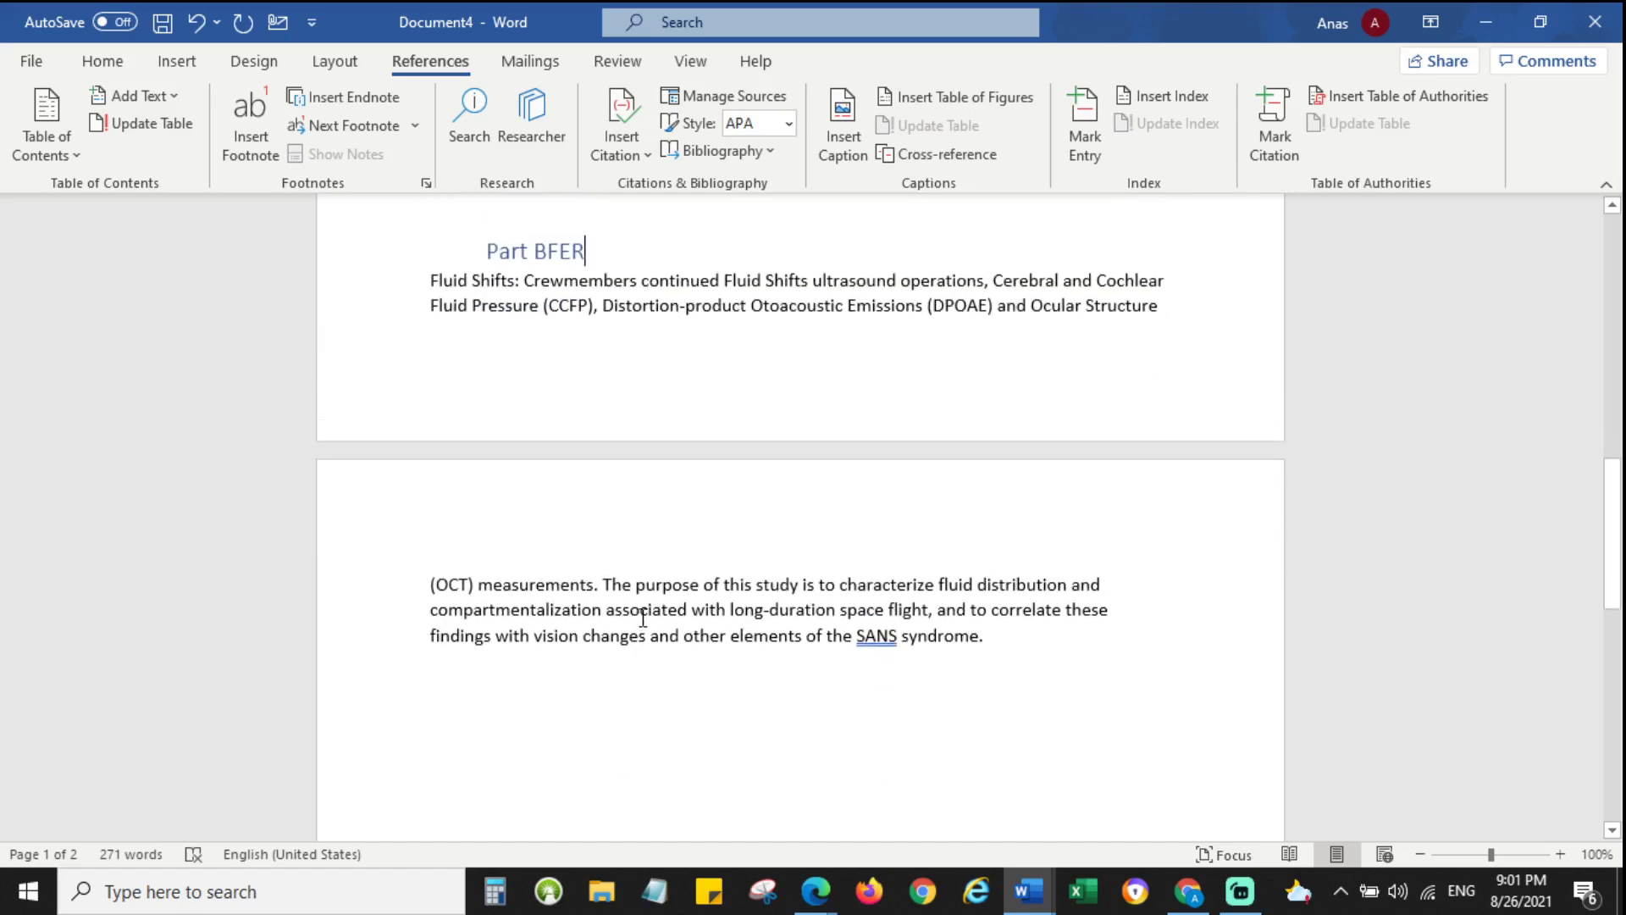
{"action": "scroll", "coordinate": [643, 618], "scroll_direction": "up", "scroll_amount": 12}
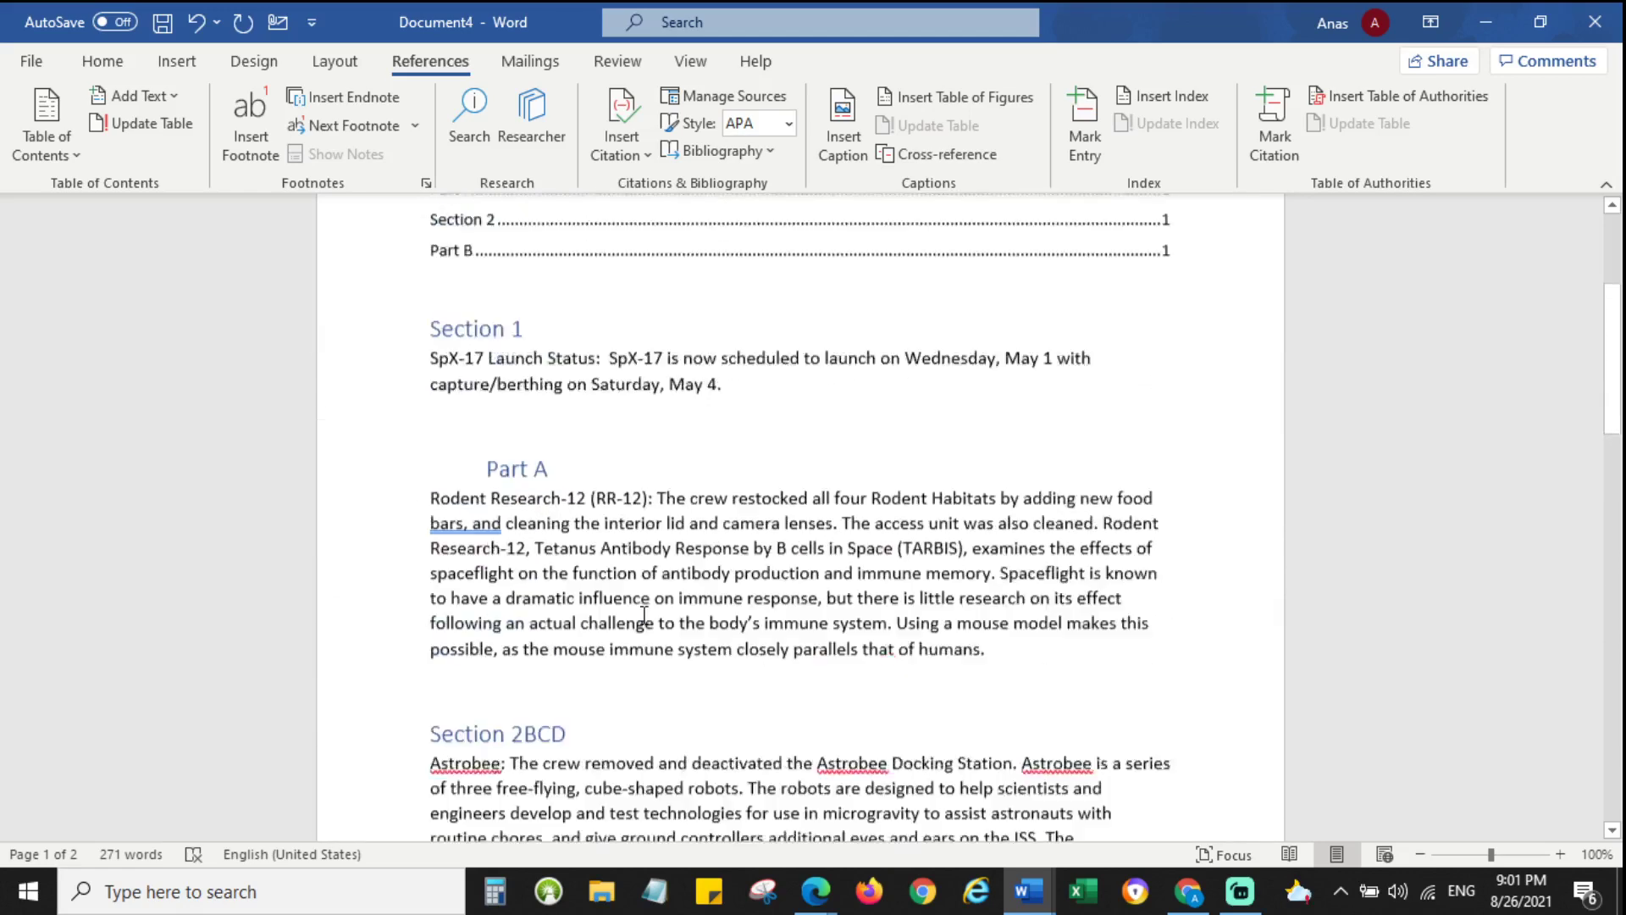
{"action": "left_click", "coordinate": [490, 415]}
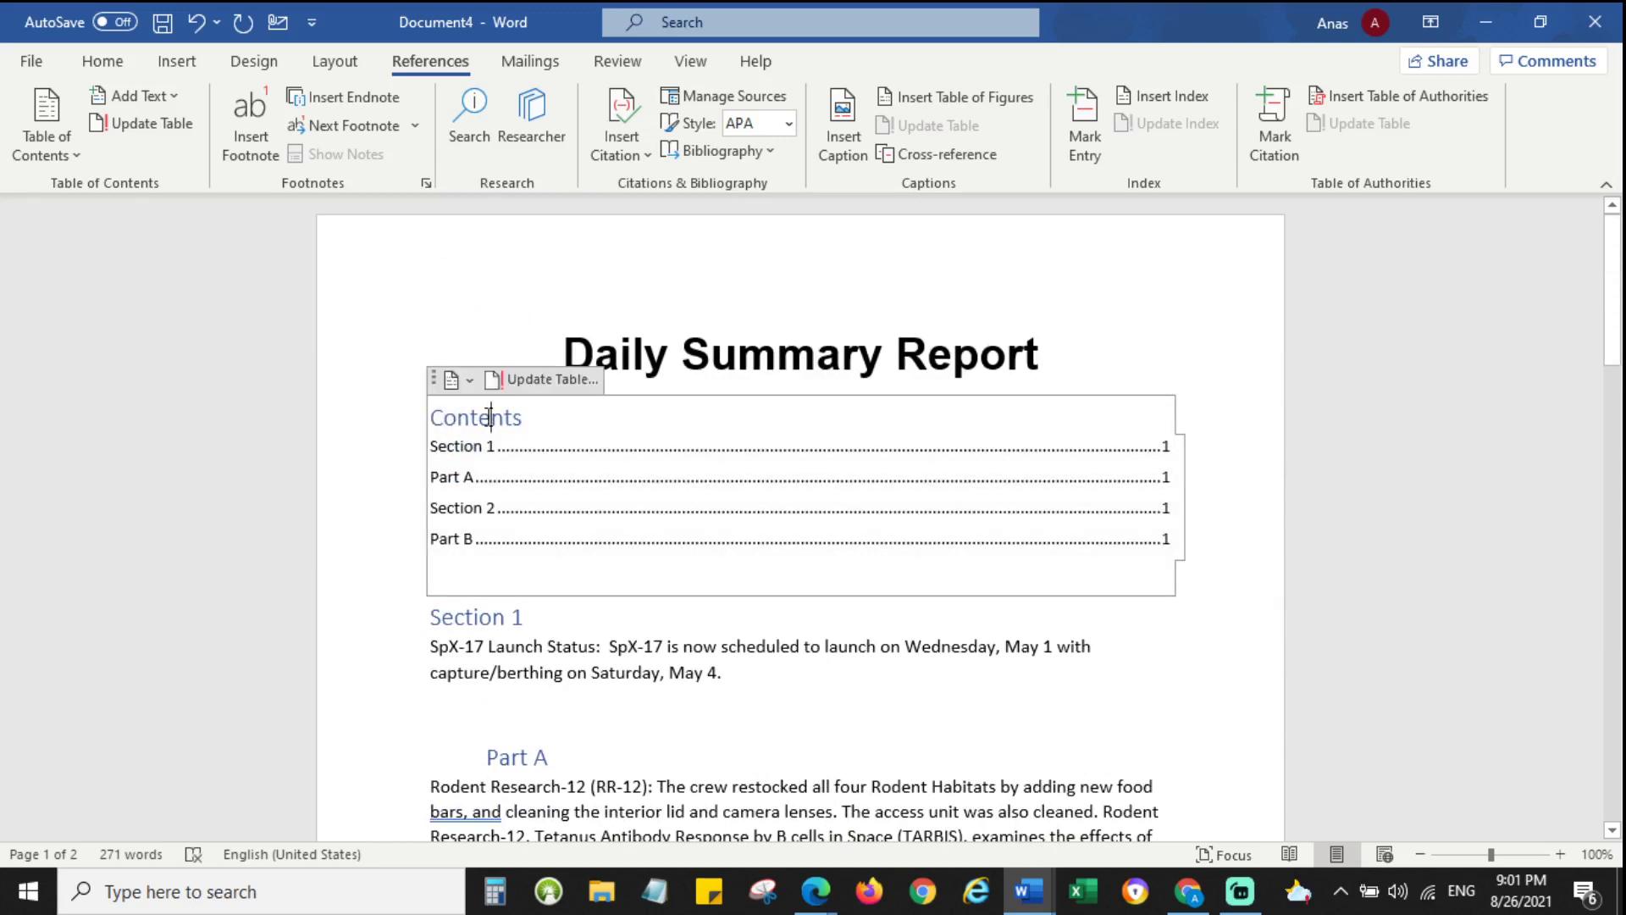
{"action": "left_click", "coordinate": [543, 382]}
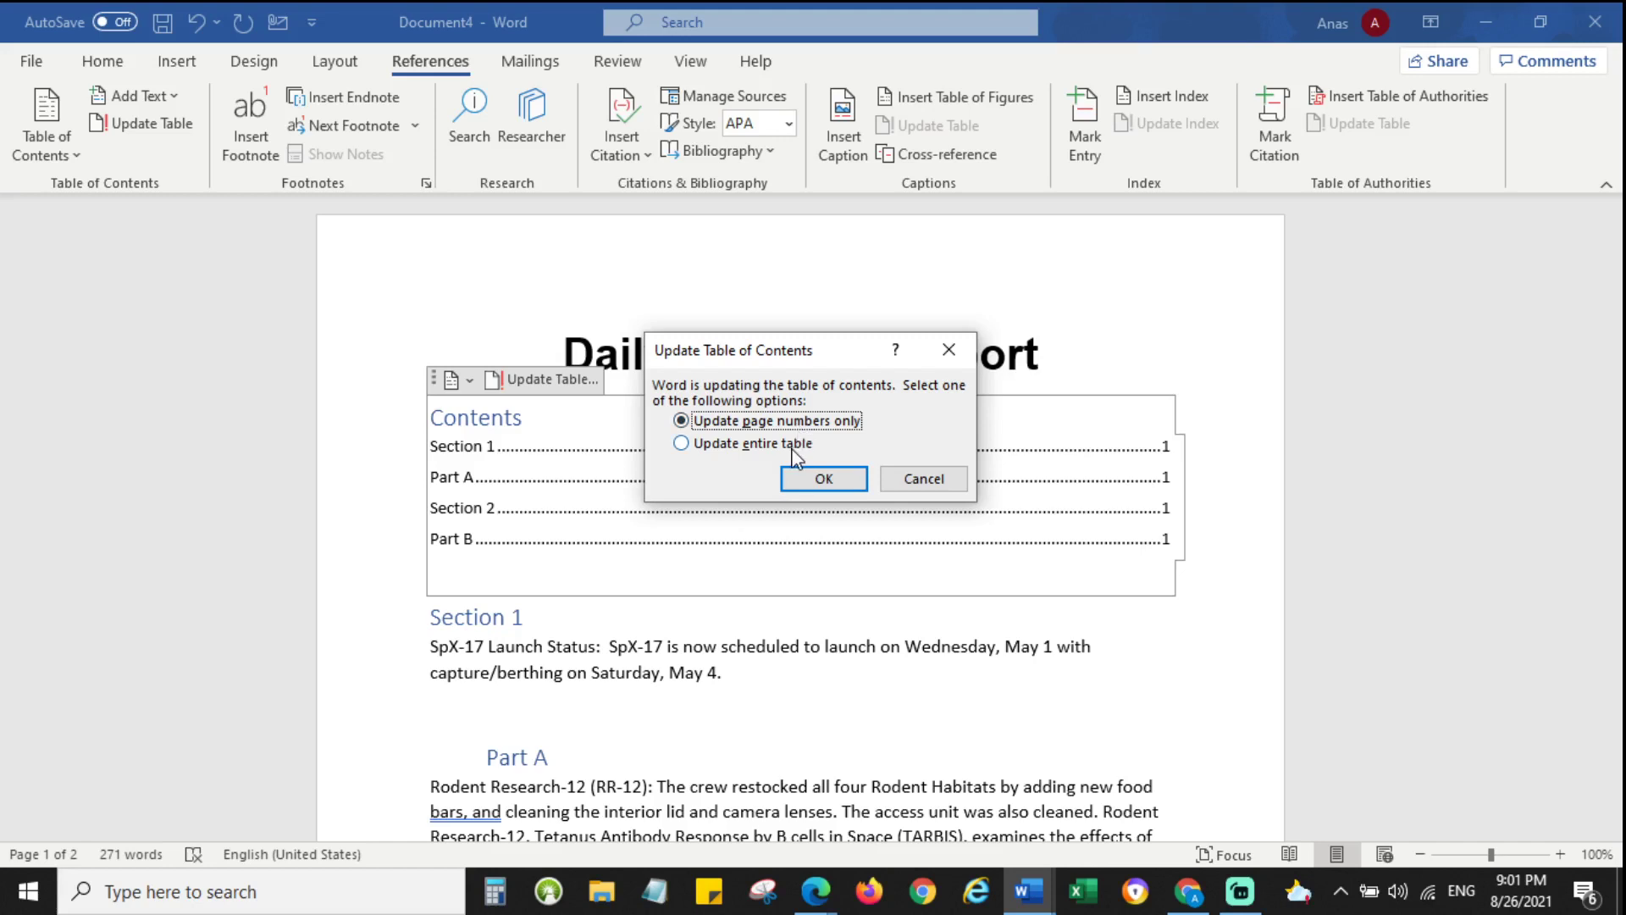
{"action": "left_click", "coordinate": [794, 446]}
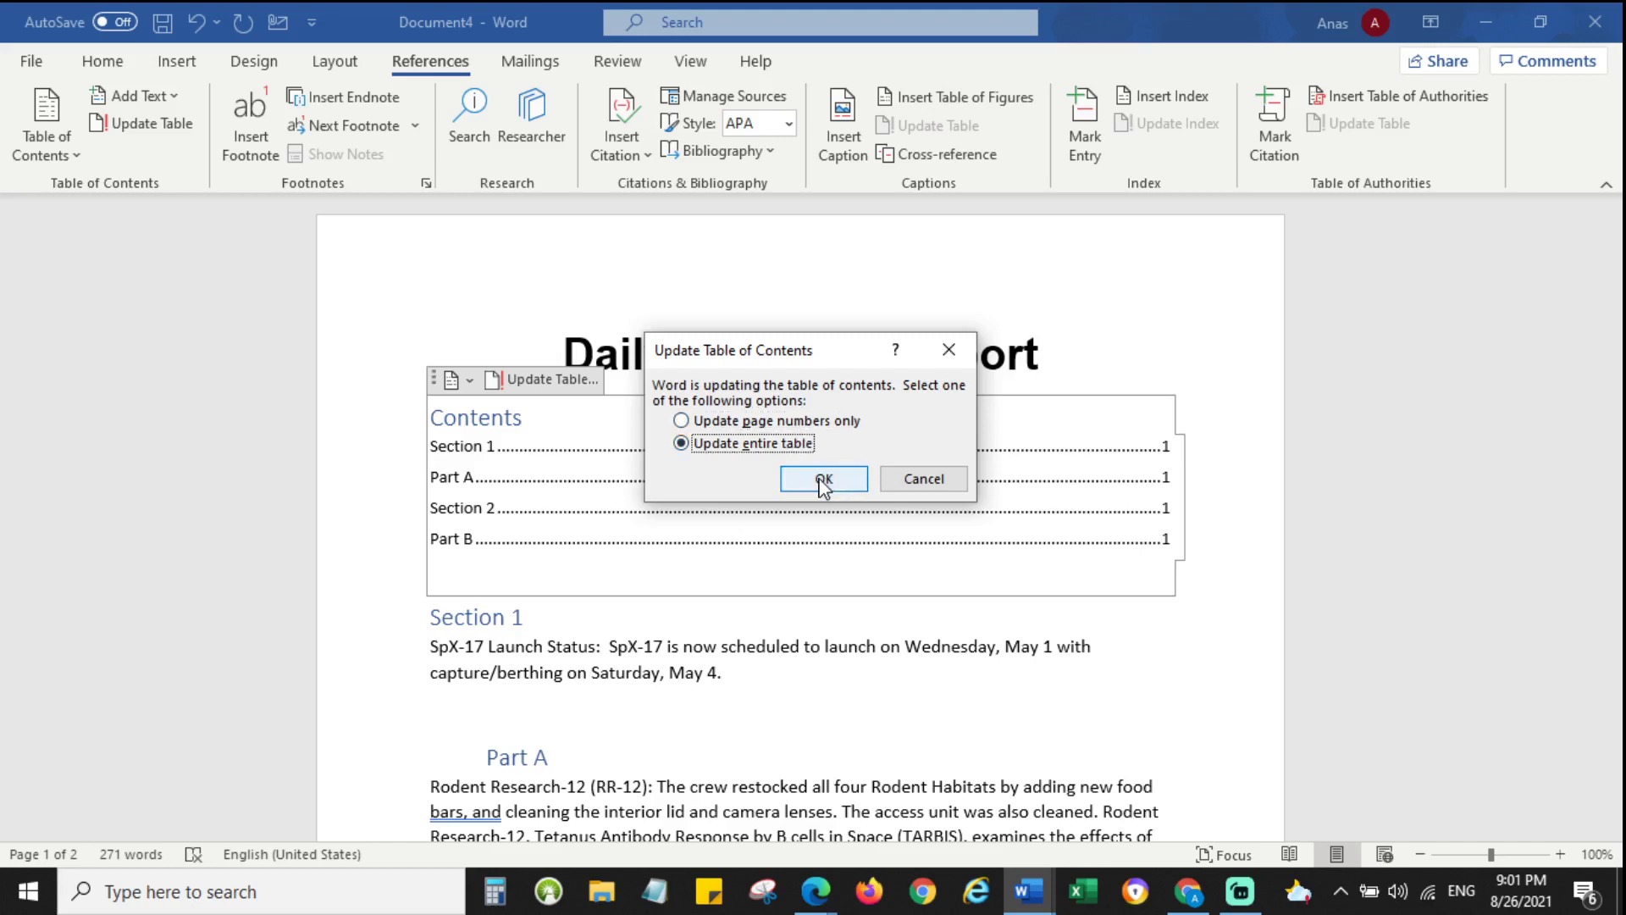
{"action": "left_click", "coordinate": [824, 479]}
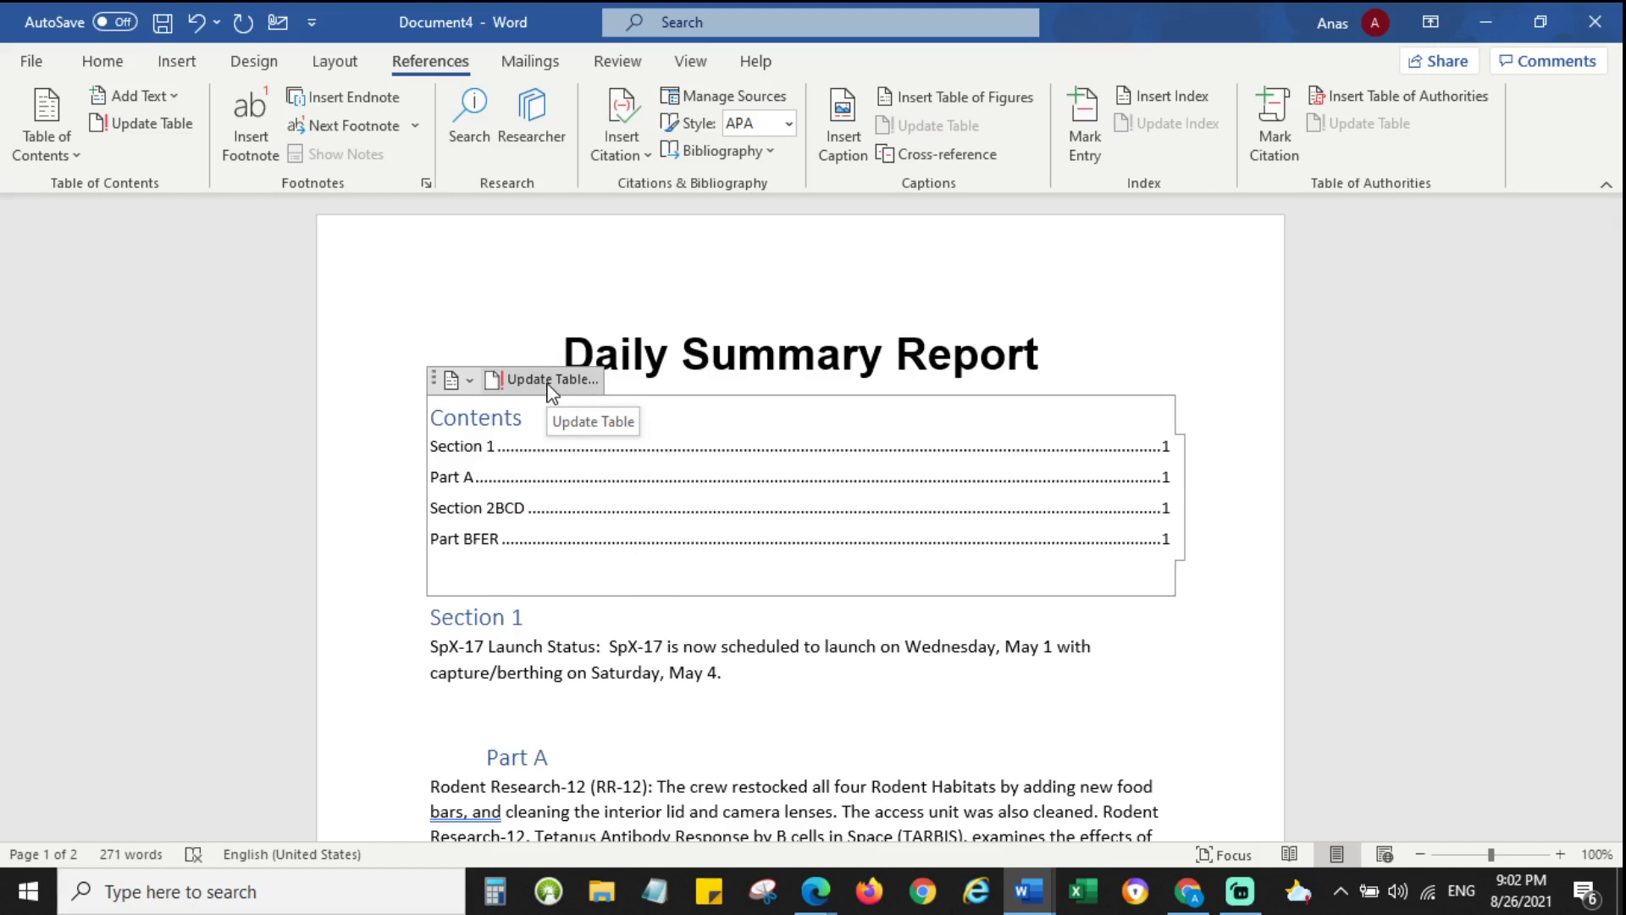
{"action": "left_click", "coordinate": [707, 711]}
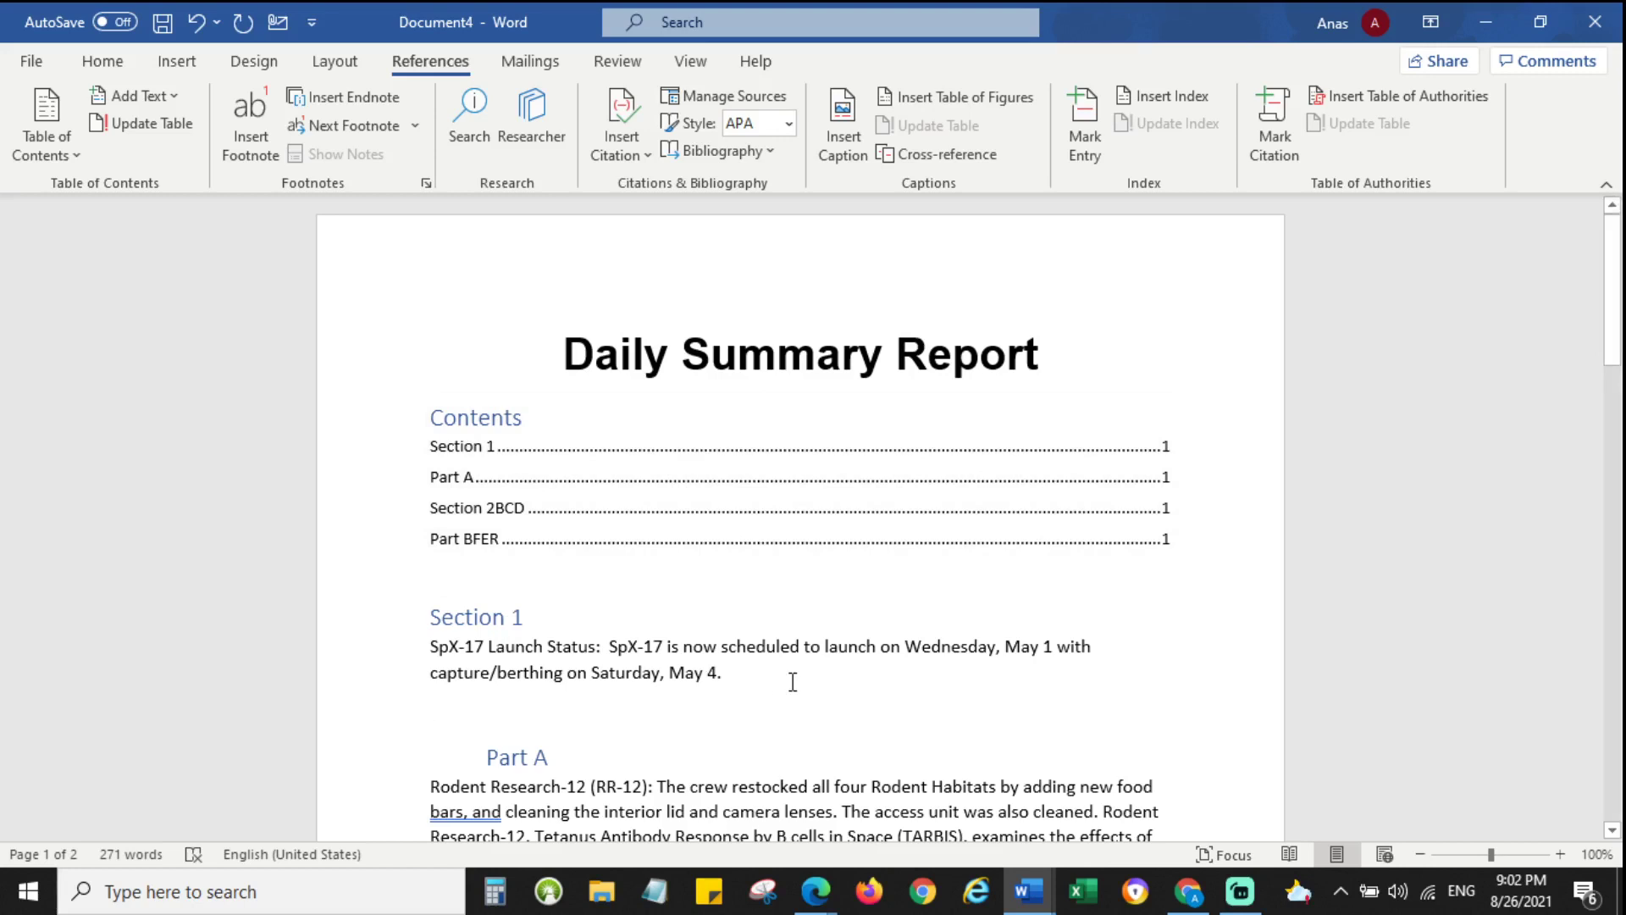
Insert a footnote after "humans" at the end of the Part A paragraph and begin its text with "Source:".
{"action": "scroll", "coordinate": [793, 682], "scroll_direction": "down", "scroll_amount": 3}
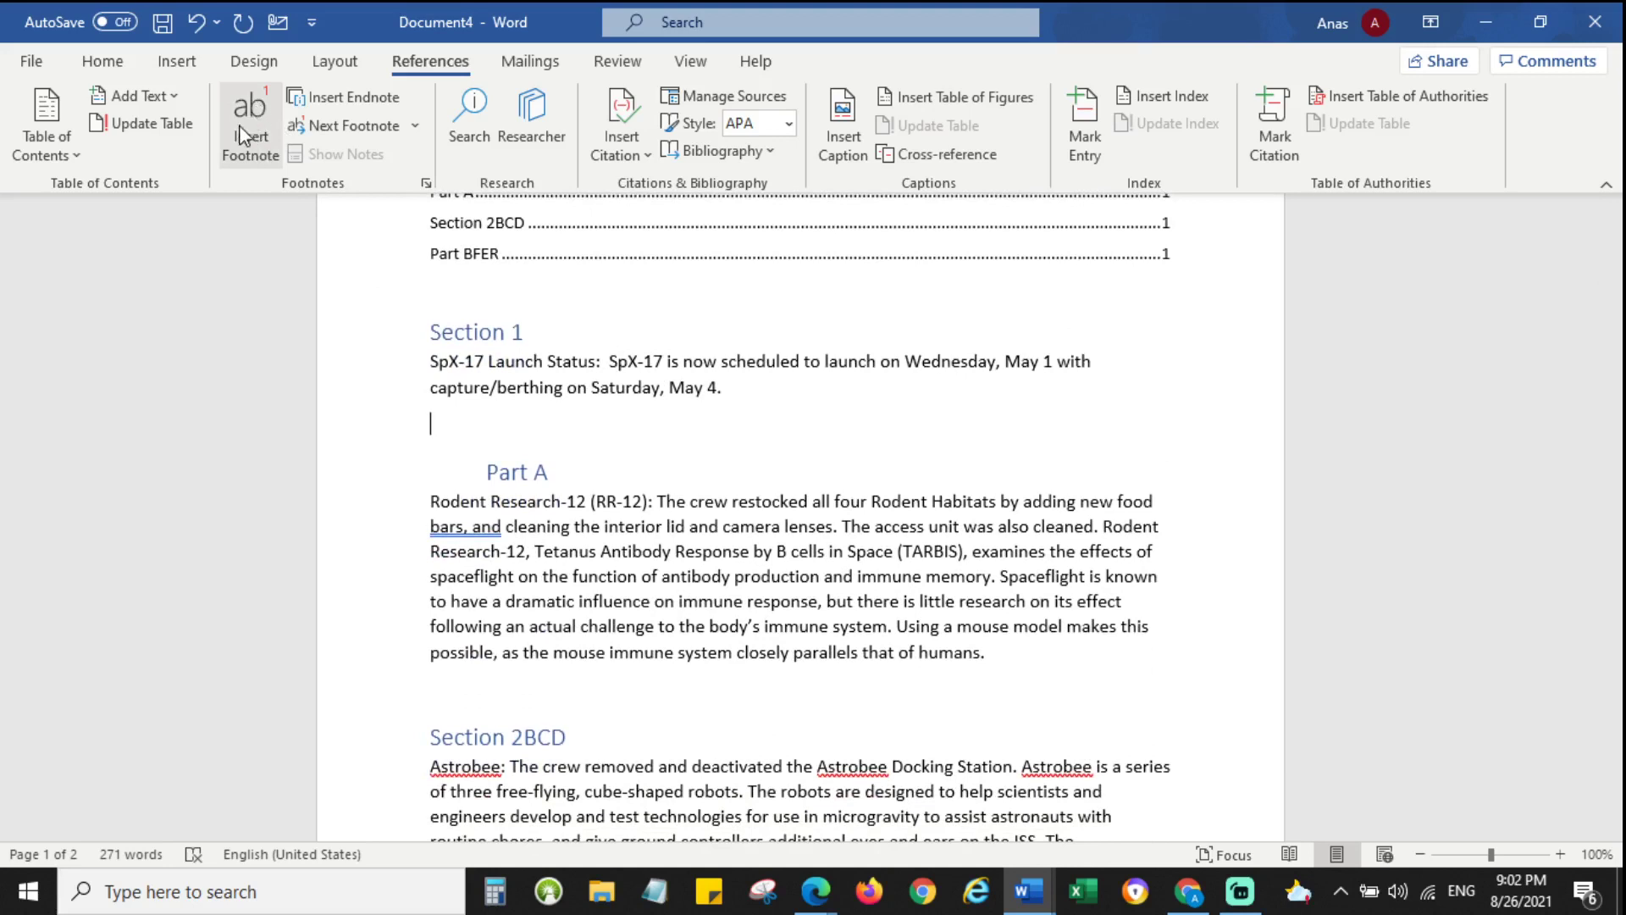
{"action": "left_click", "coordinate": [980, 653]}
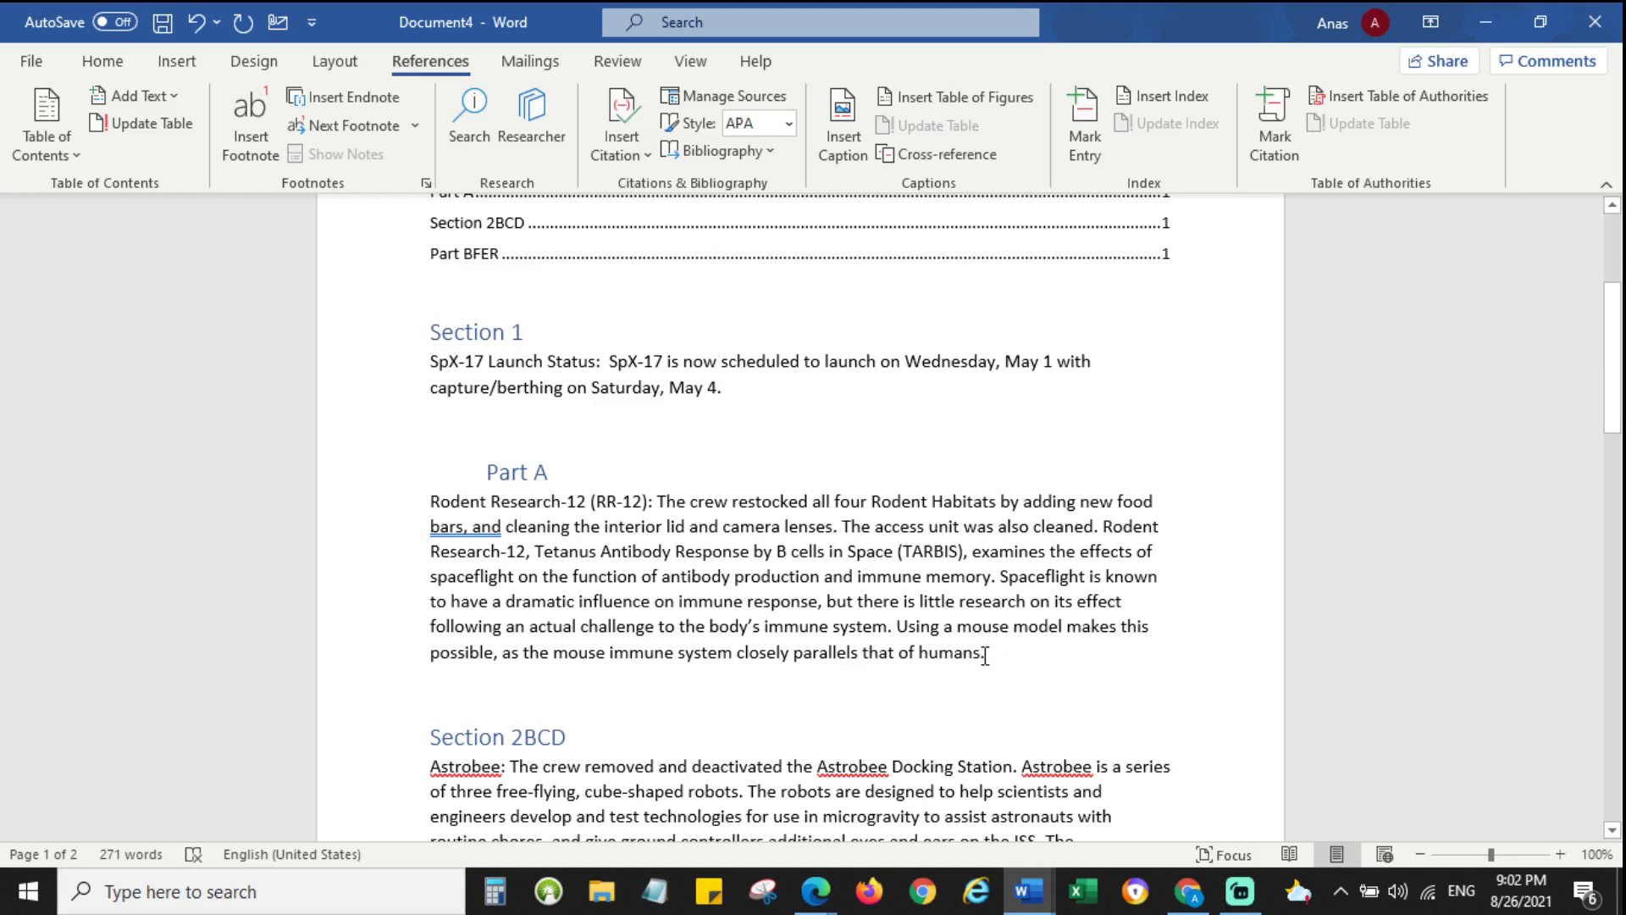
{"action": "scroll", "coordinate": [985, 654], "scroll_direction": "down", "scroll_amount": 3}
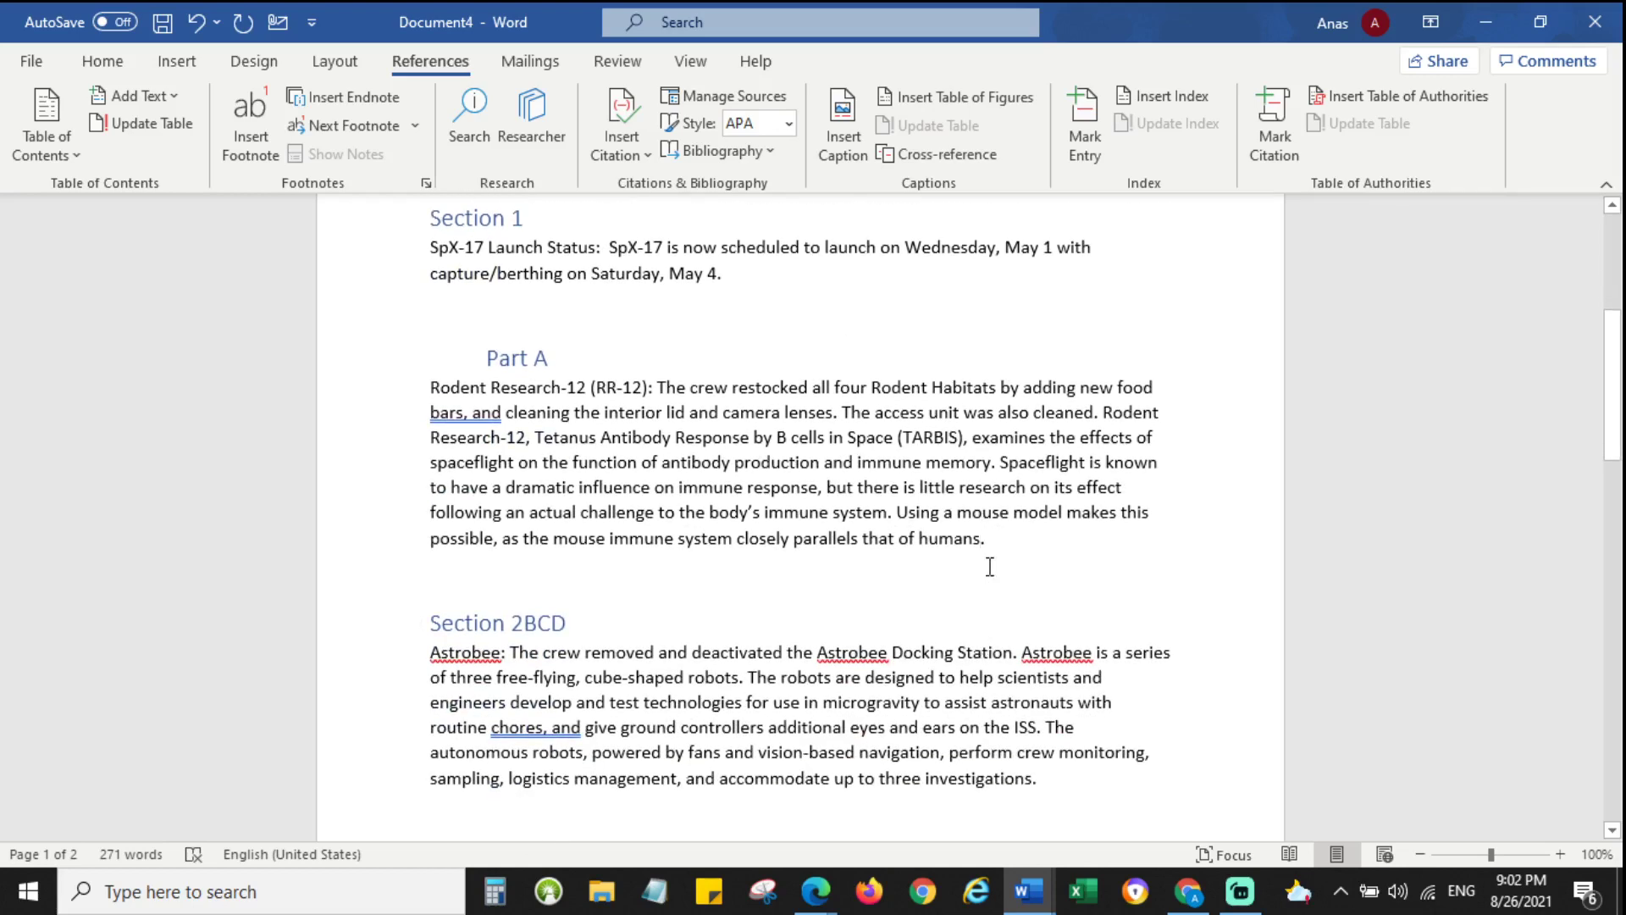
{"action": "left_click", "coordinate": [252, 114]}
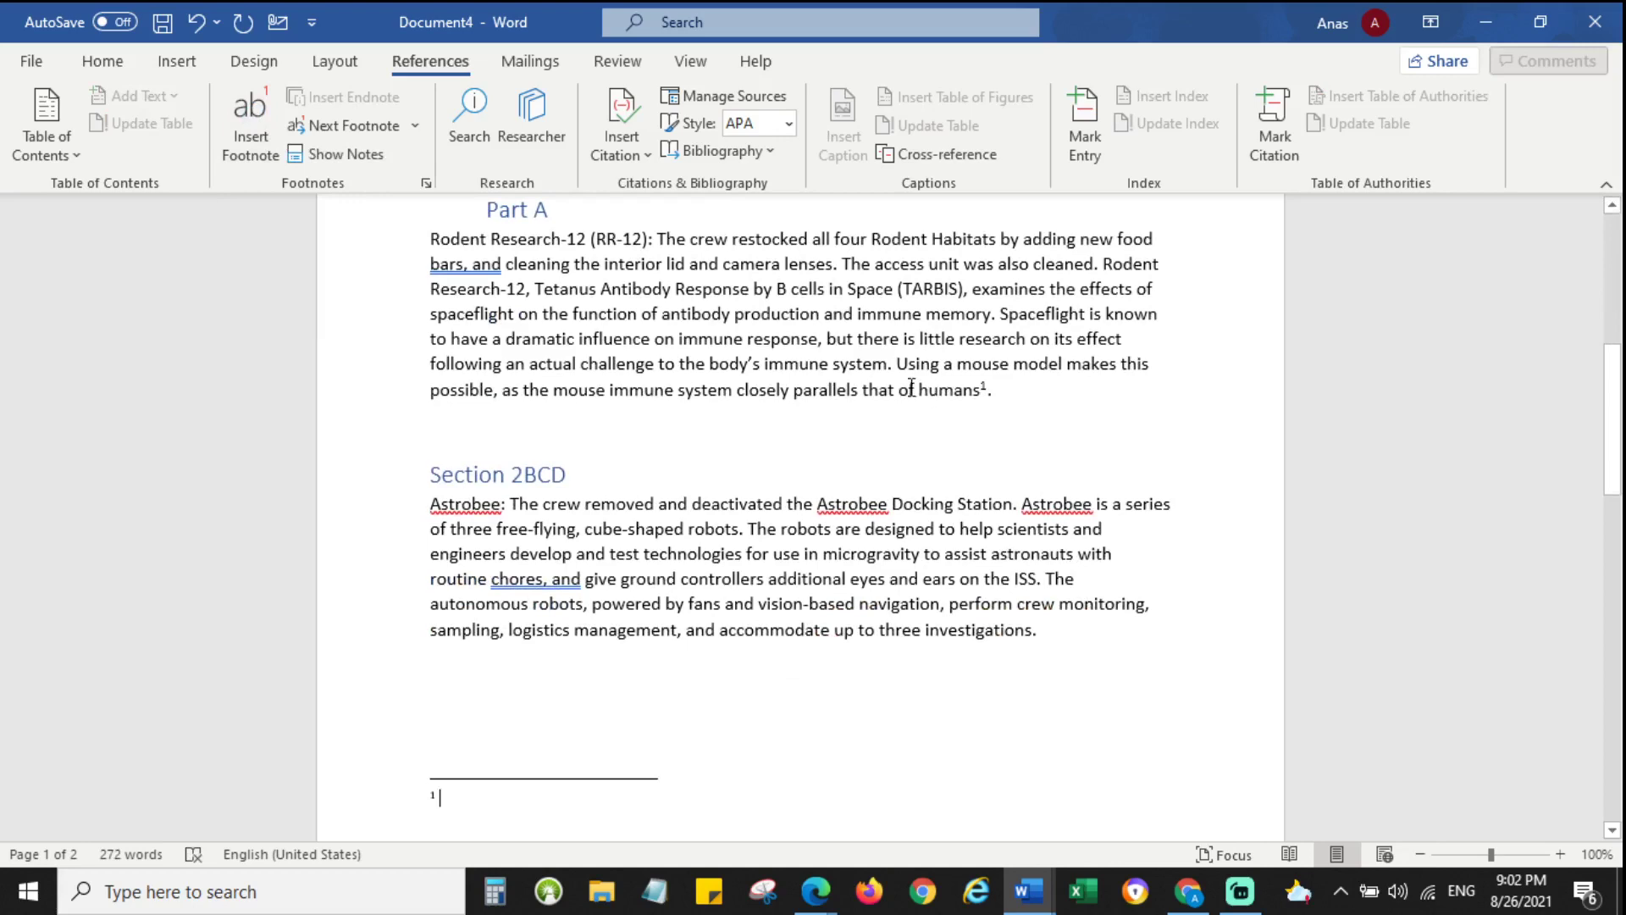
{"action": "mouse_move", "coordinate": [985, 388]}
{"action": "scroll", "coordinate": [508, 678], "scroll_direction": "down", "scroll_amount": 2}
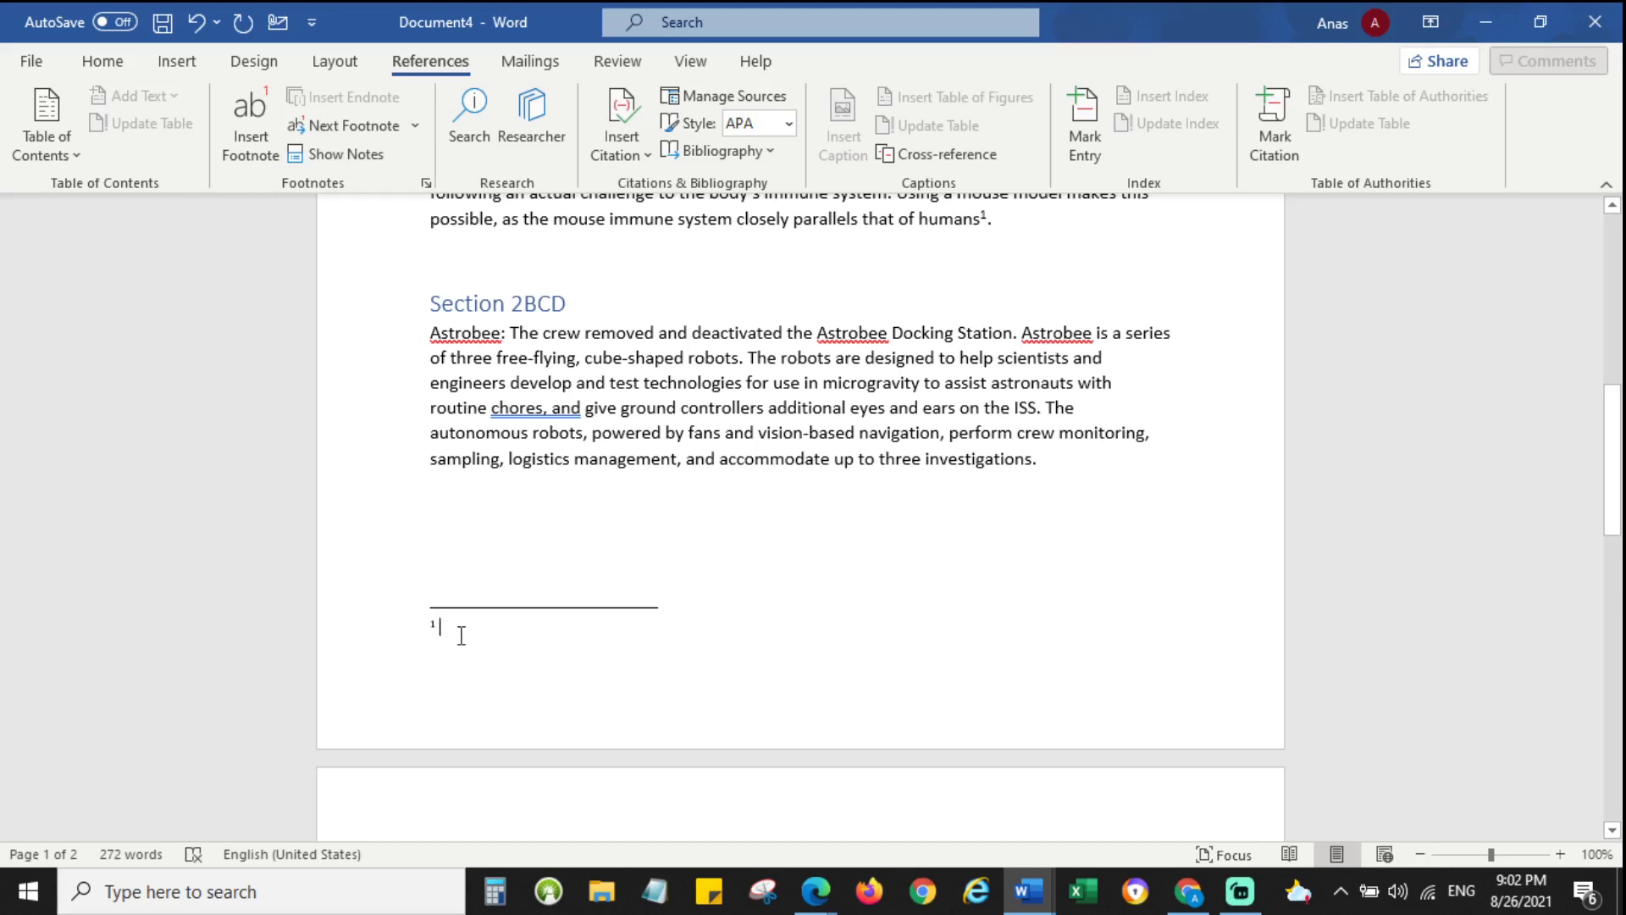
{"action": "type", "text": "Source"}
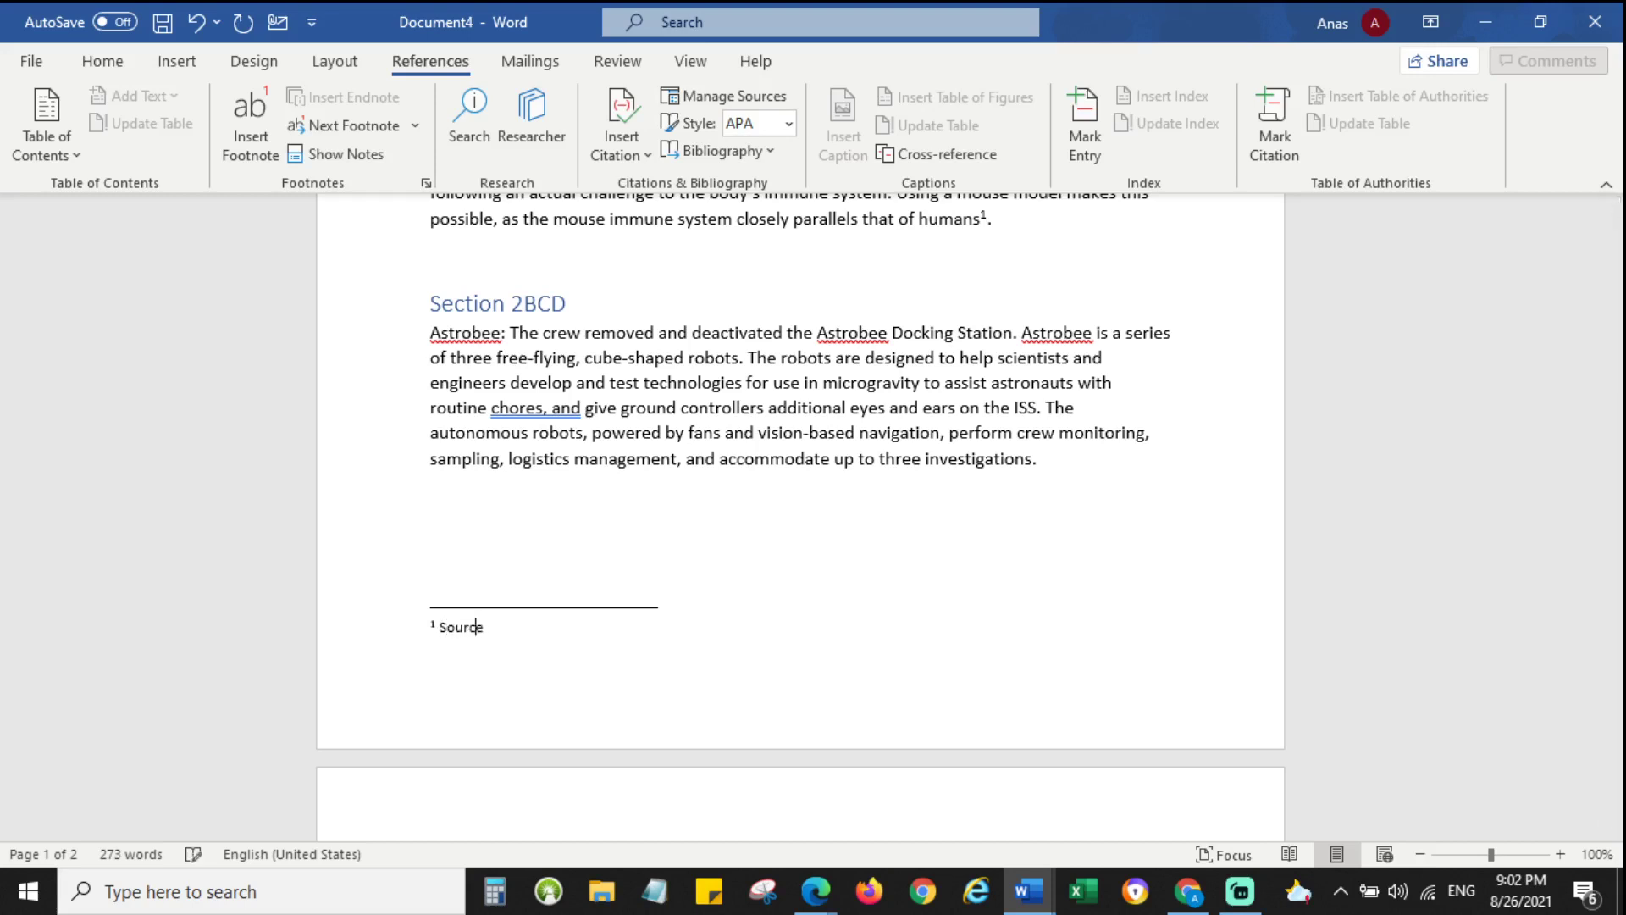
{"action": "type", "text": ":"}
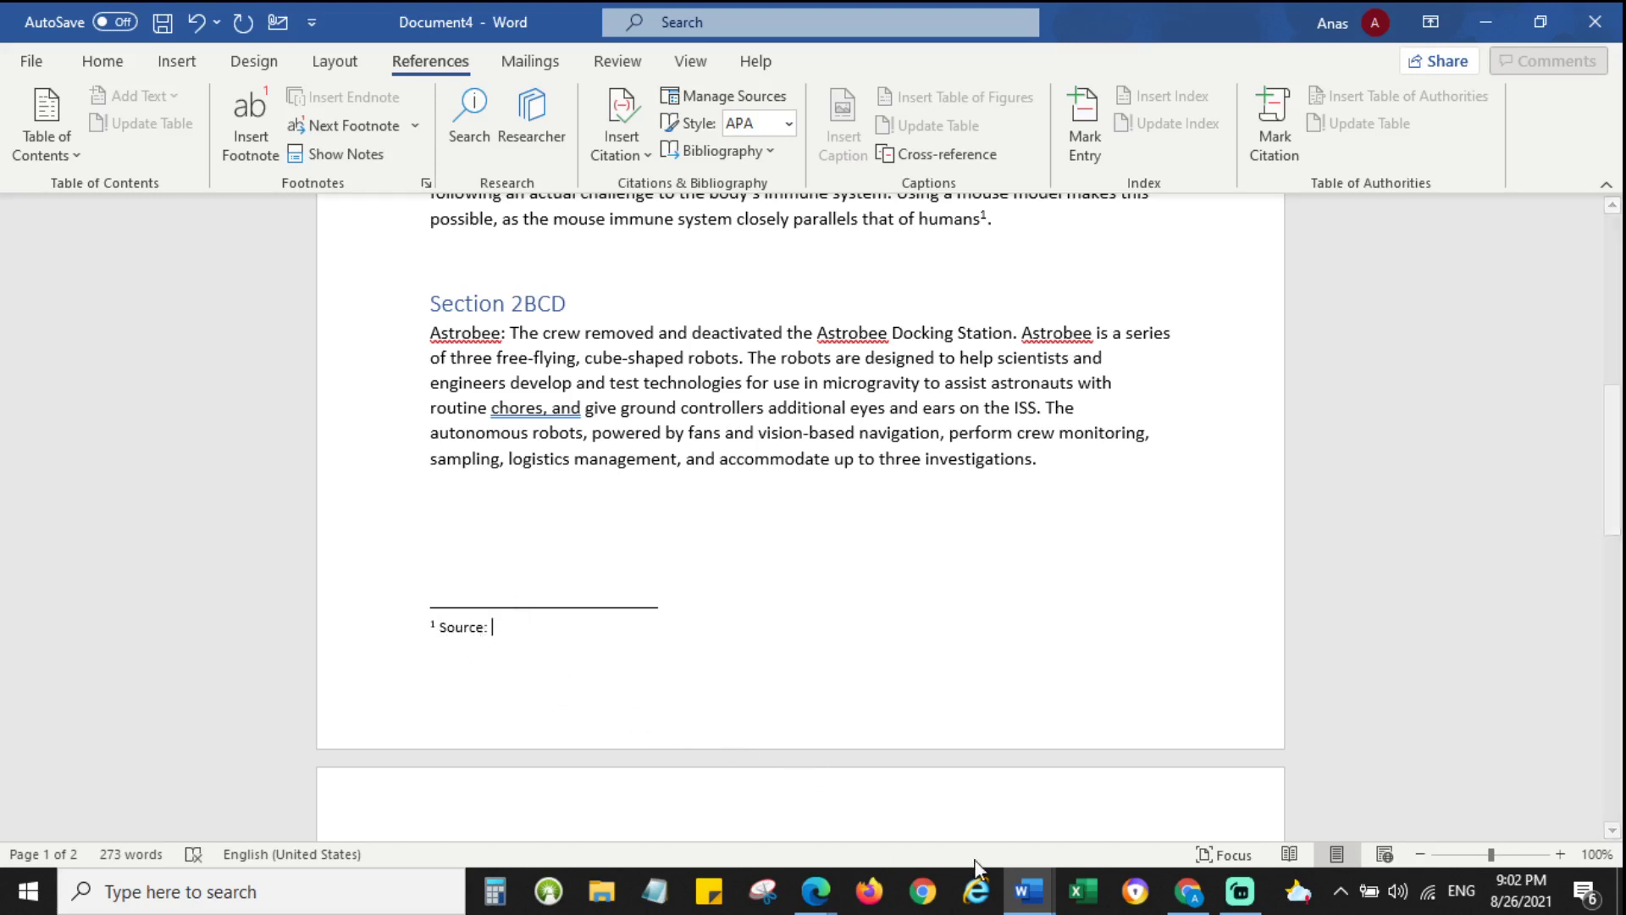
Switch to the ISS Daily Summary Report page in Edge and copy its full web address.
{"action": "mouse_move", "coordinate": [816, 891]}
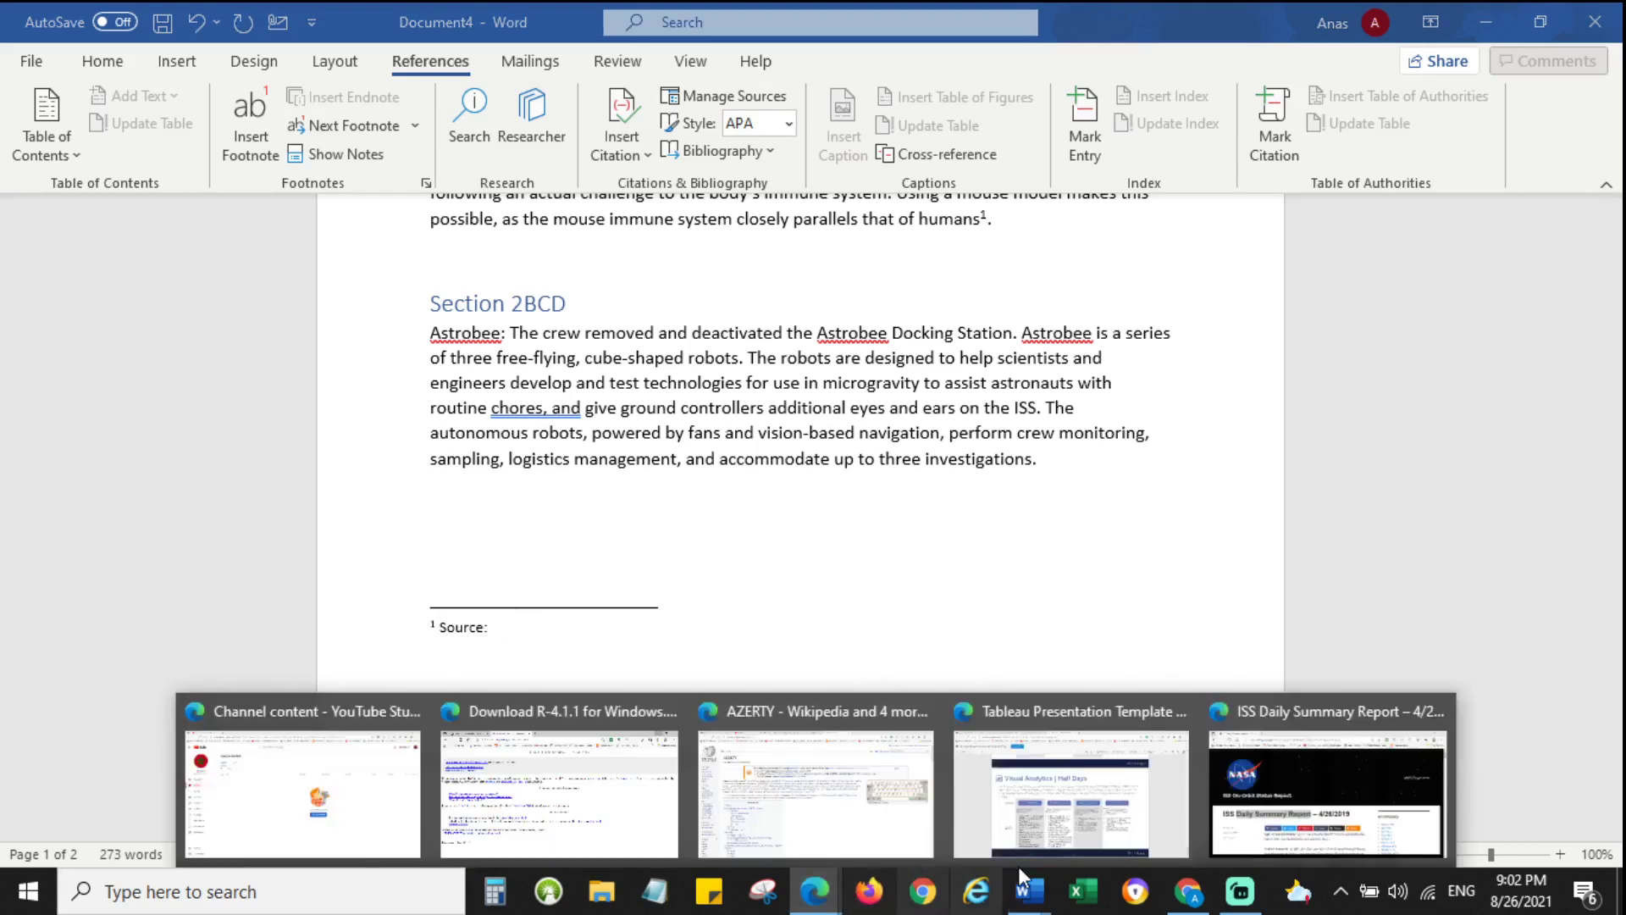
{"action": "left_click", "coordinate": [1343, 863]}
{"action": "left_click", "coordinate": [924, 65]}
{"action": "key", "text": "ctrl+c"}
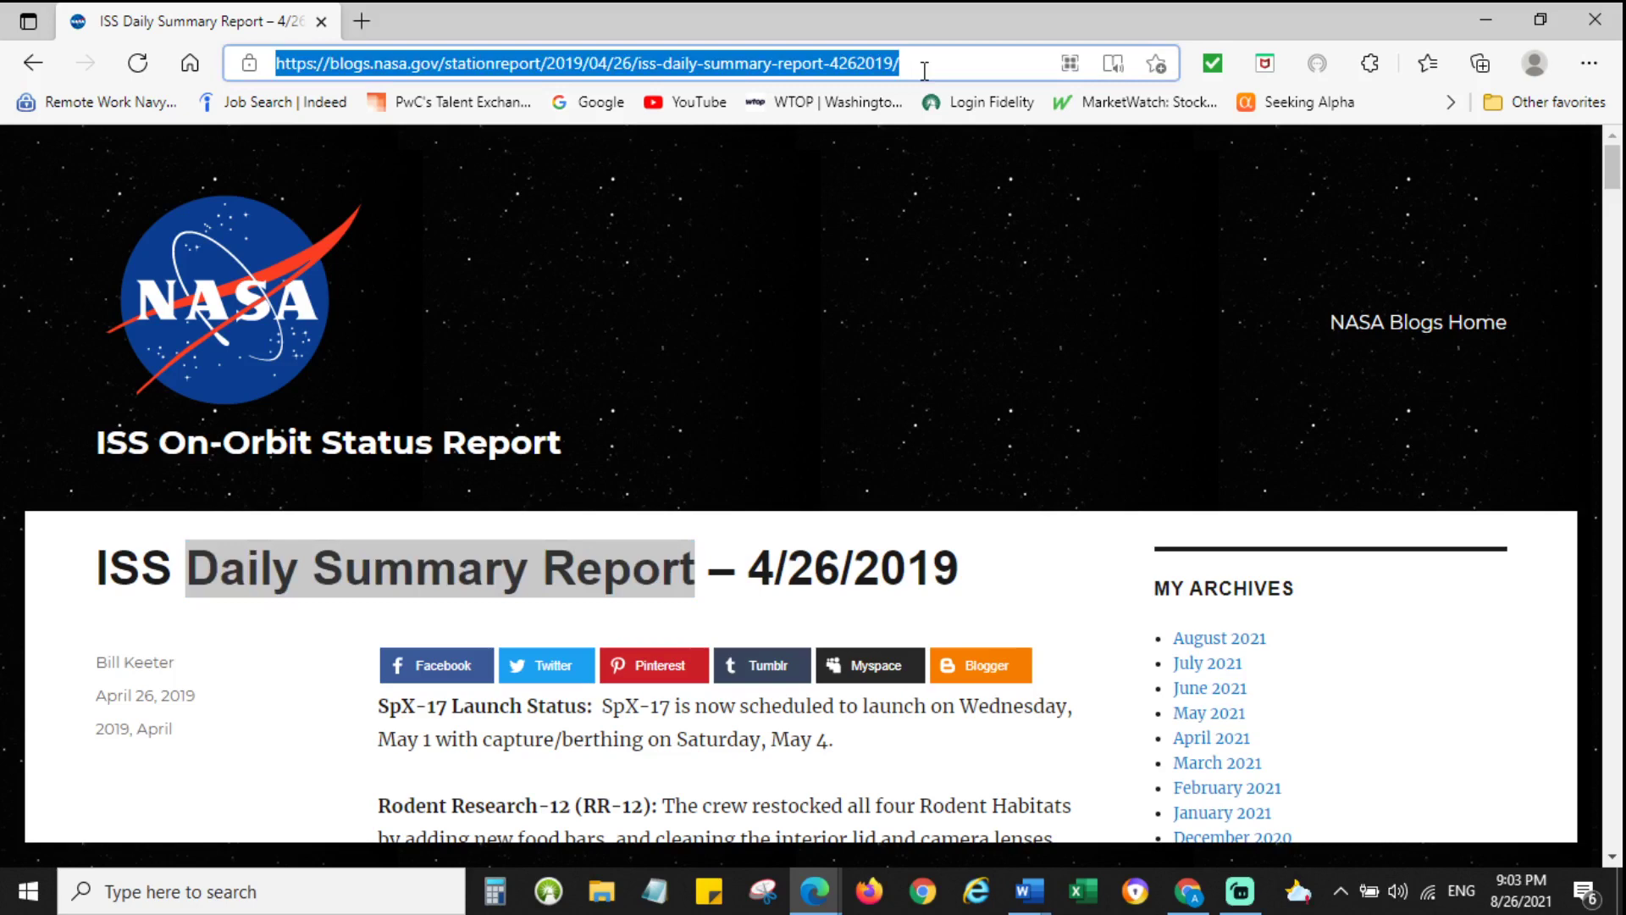
Return to Word, paste the address as text only after "Source:" in the first footnote, and convert it into a hyperlink followed by a new line.
{"action": "key", "text": "alt+Tab"}
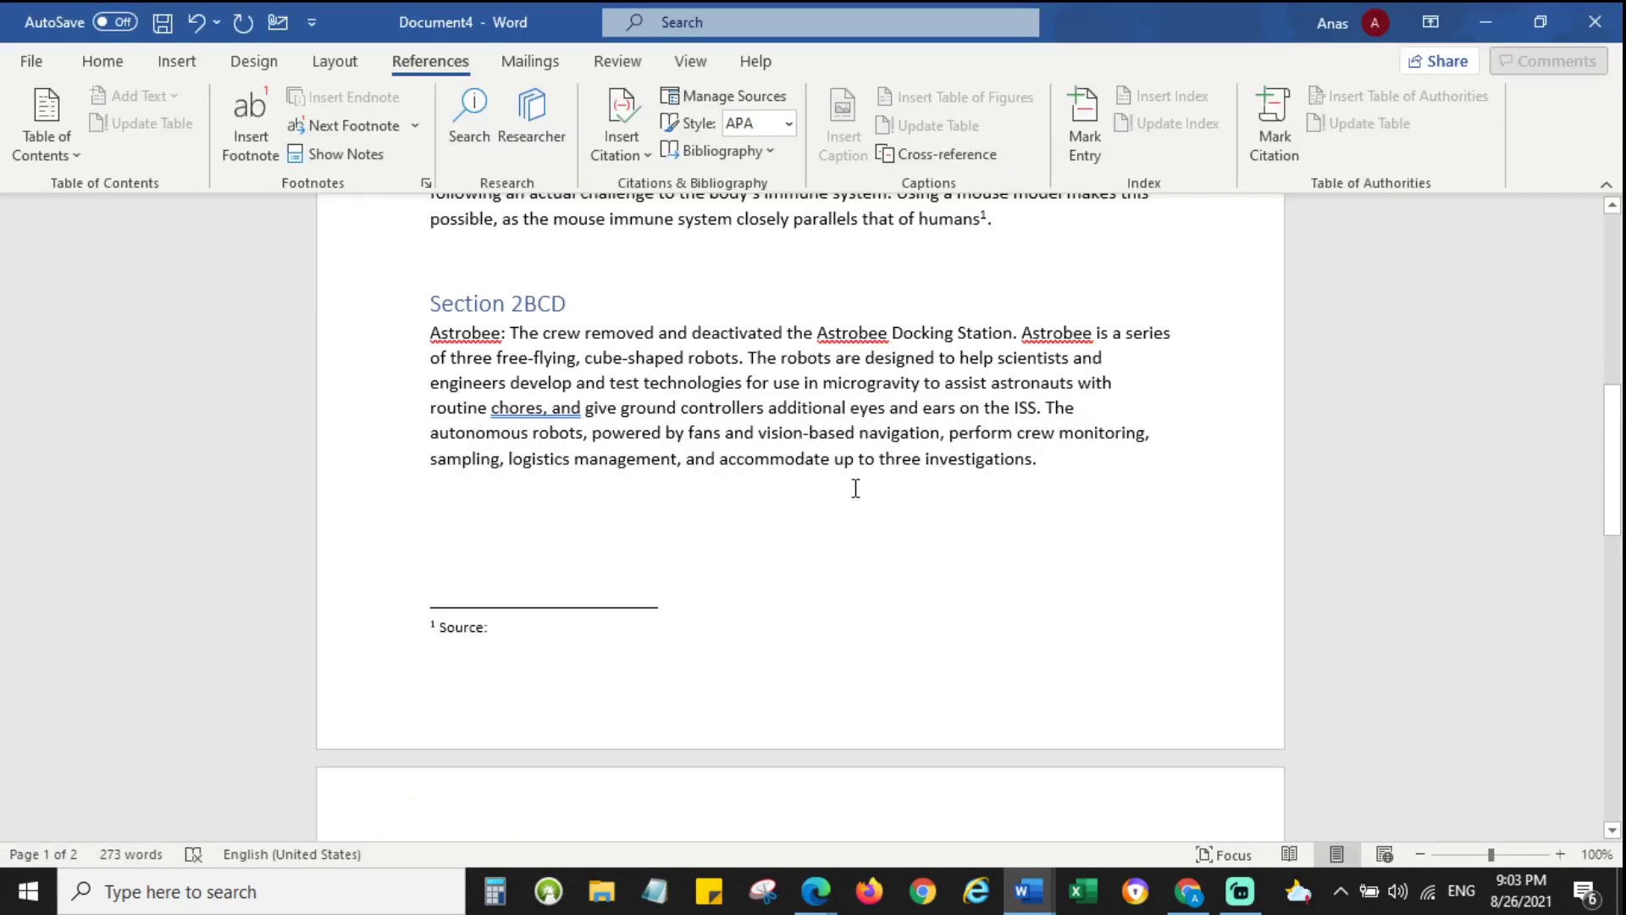
{"action": "right_click", "coordinate": [506, 631]}
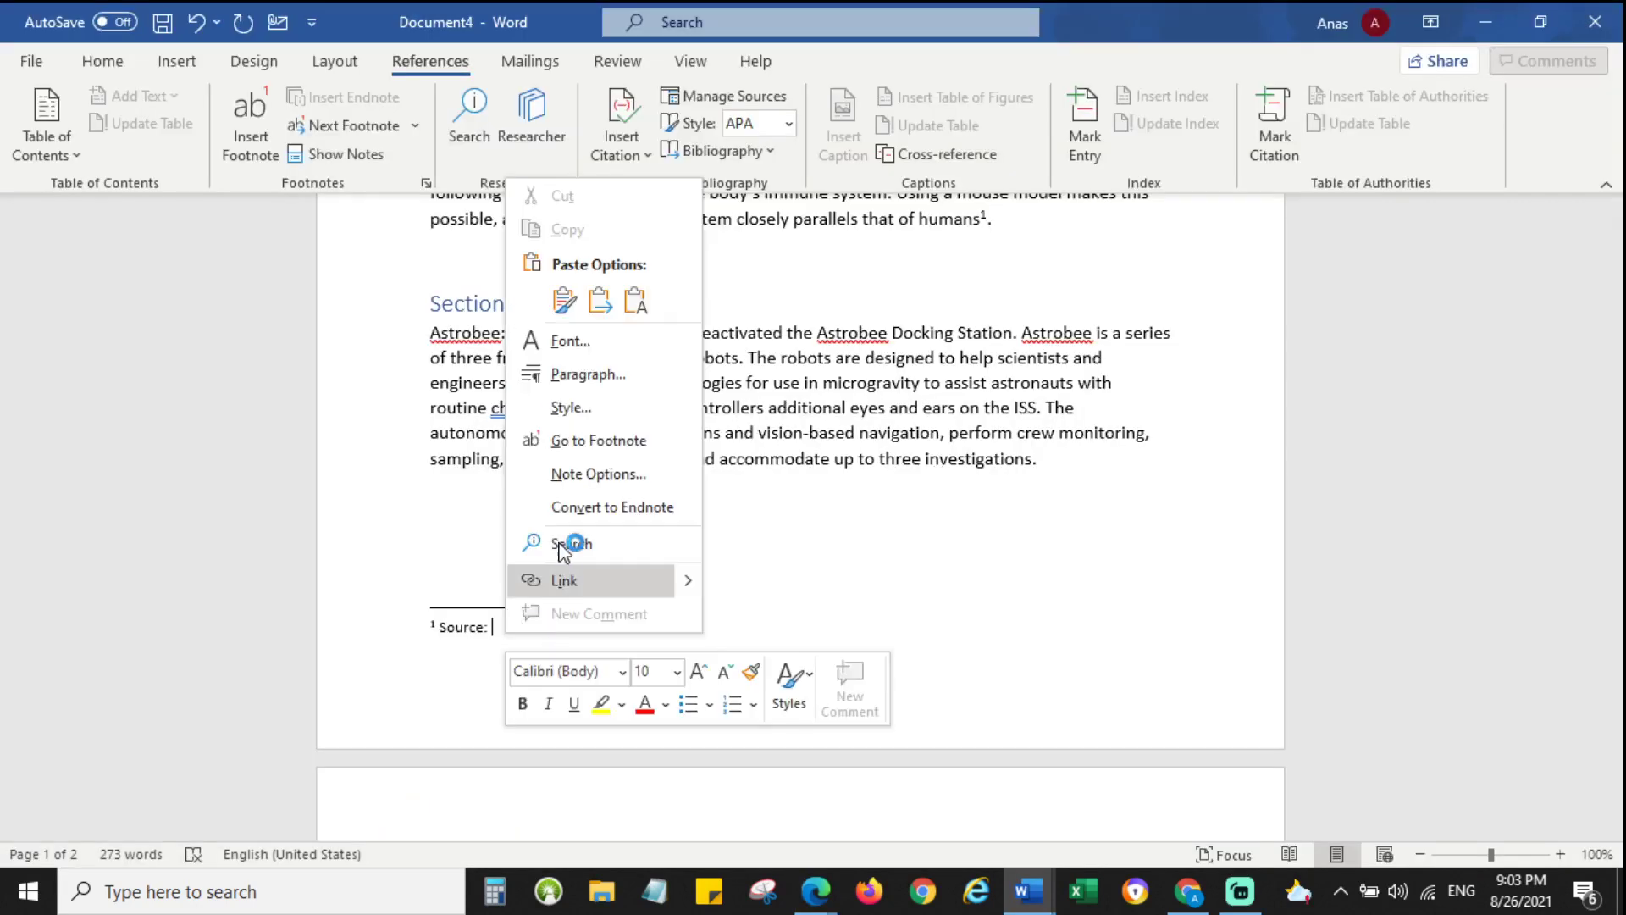
{"action": "left_click", "coordinate": [635, 303]}
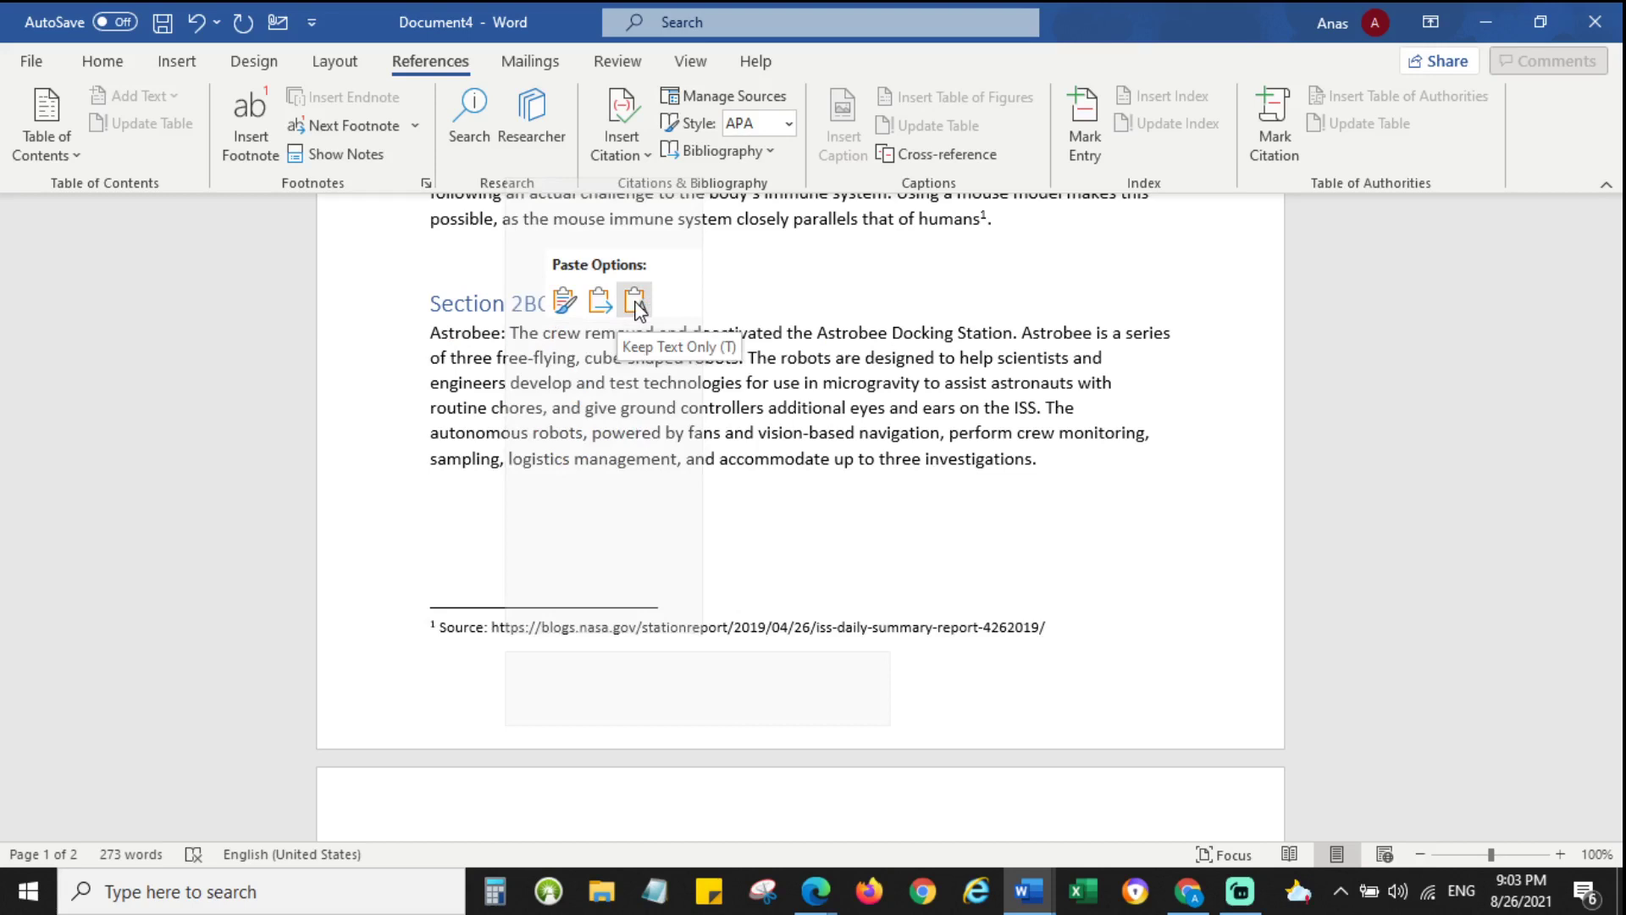
{"action": "left_click", "coordinate": [635, 302]}
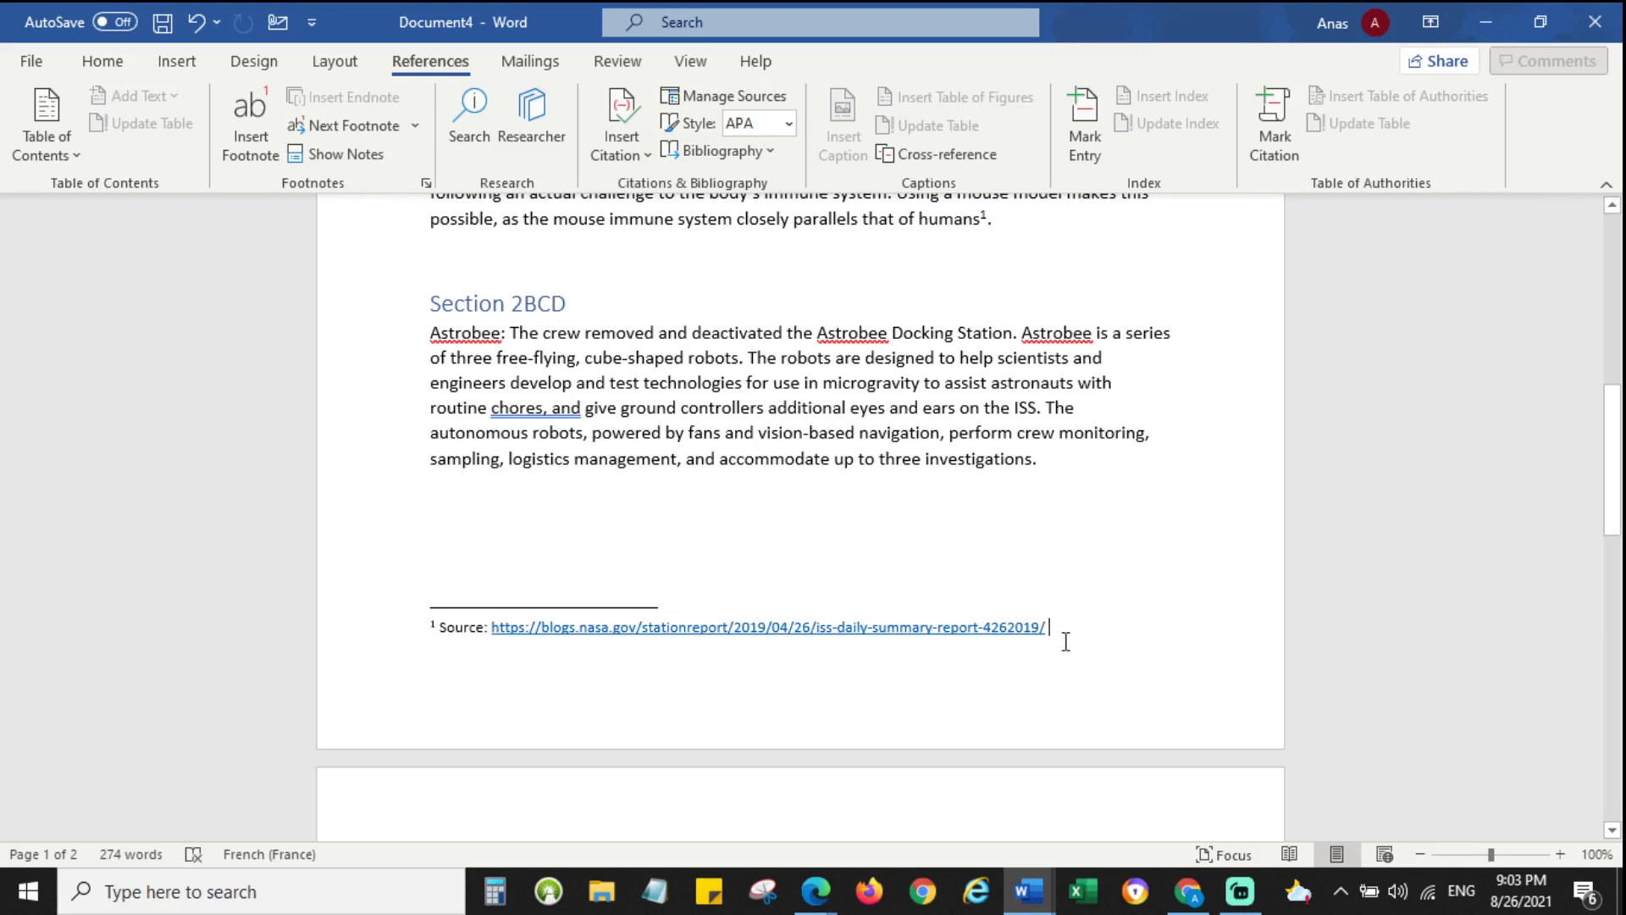
{"action": "key", "text": "Return"}
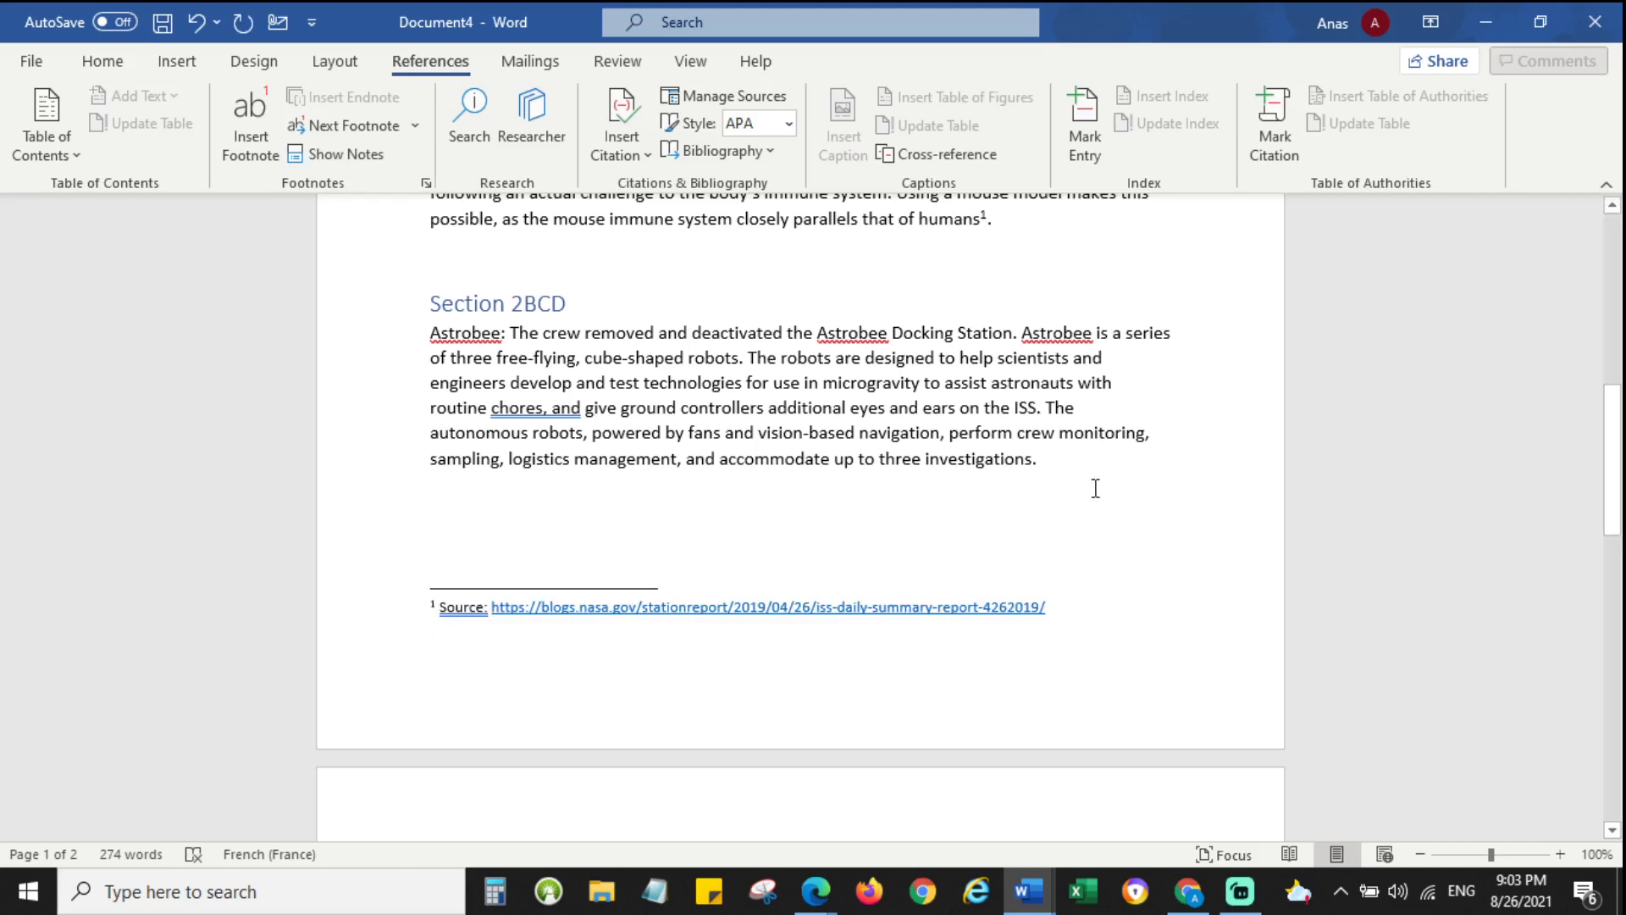
Insert a footnote after "investigations" at the end of the Section 2BCD paragraph and begin its text with "Source:".
{"action": "left_click", "coordinate": [1033, 460]}
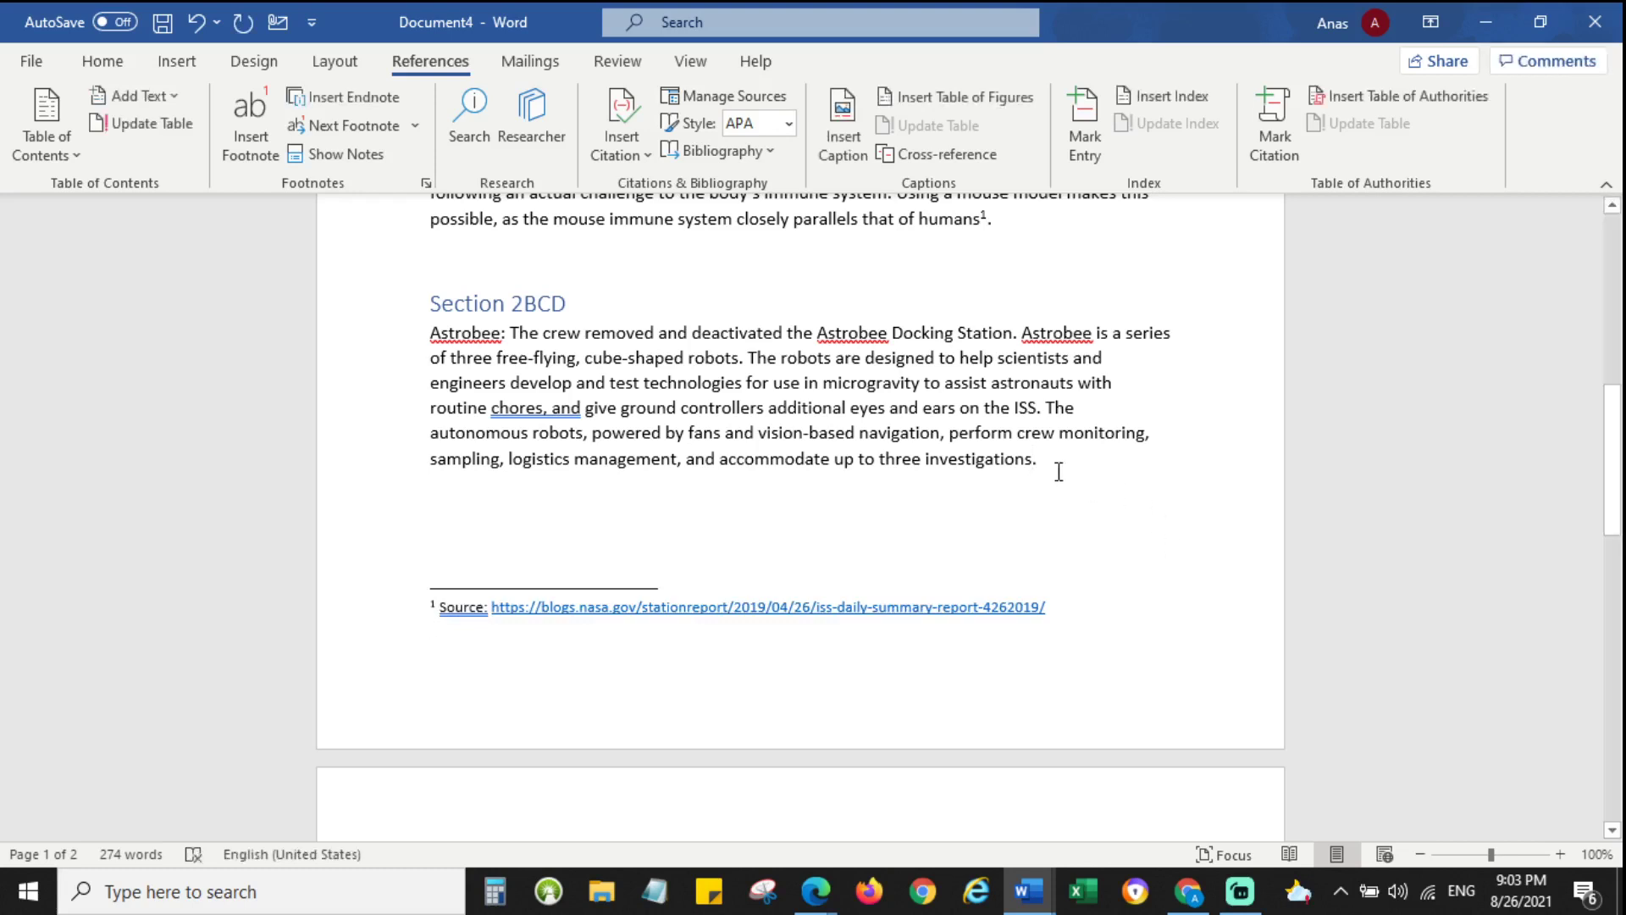
{"action": "left_click", "coordinate": [260, 134]}
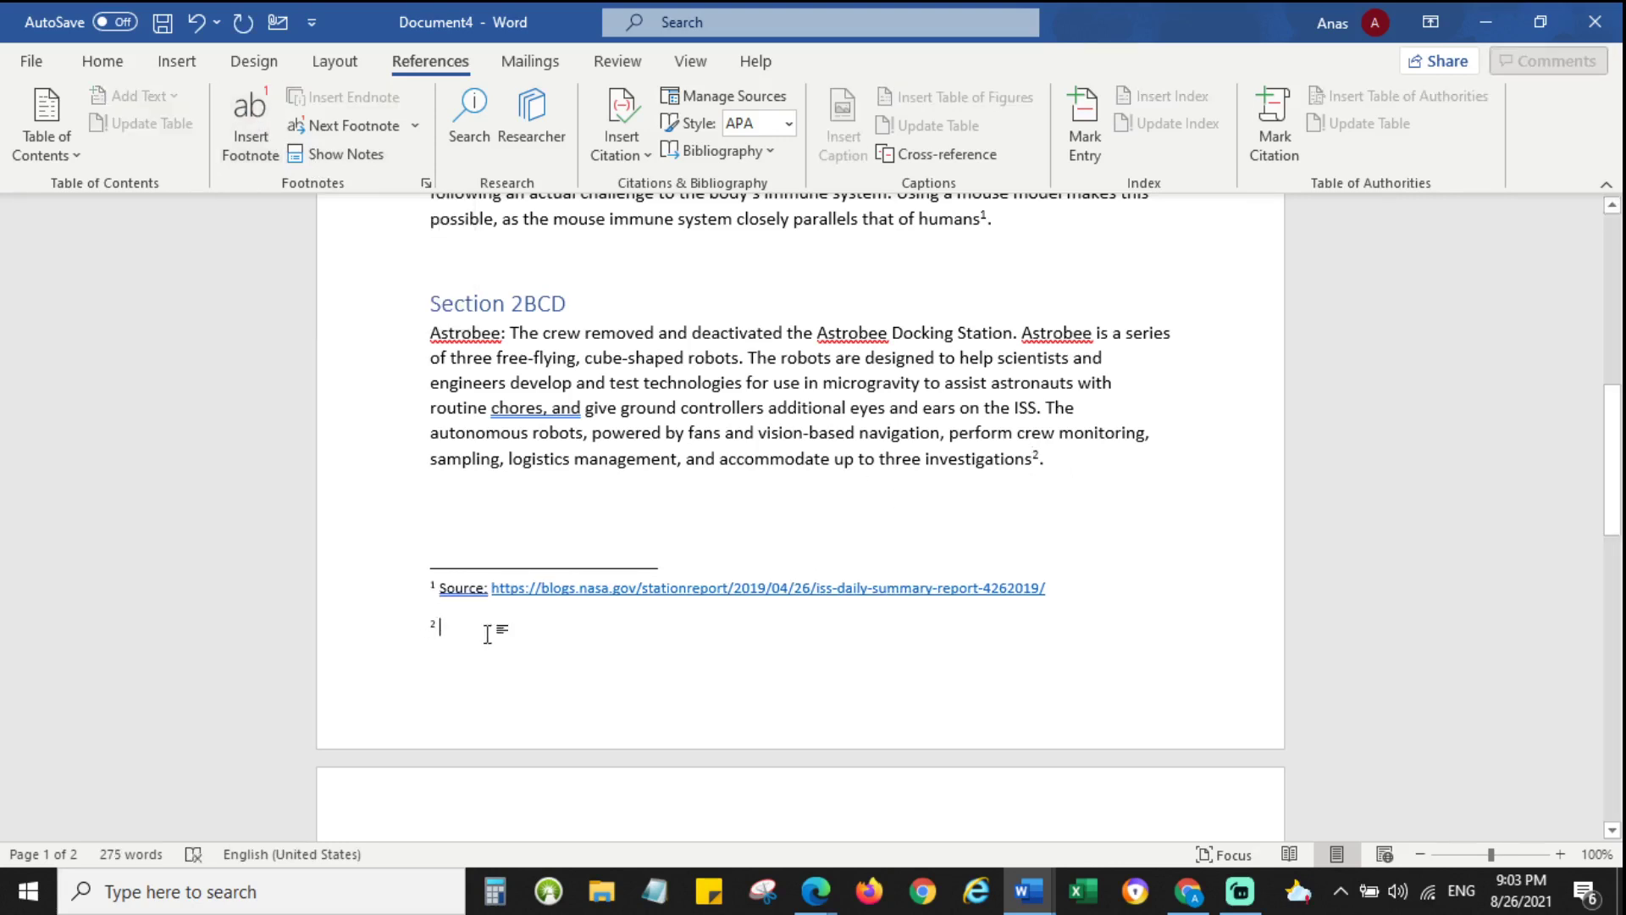
{"action": "type", "text": "Sou"}
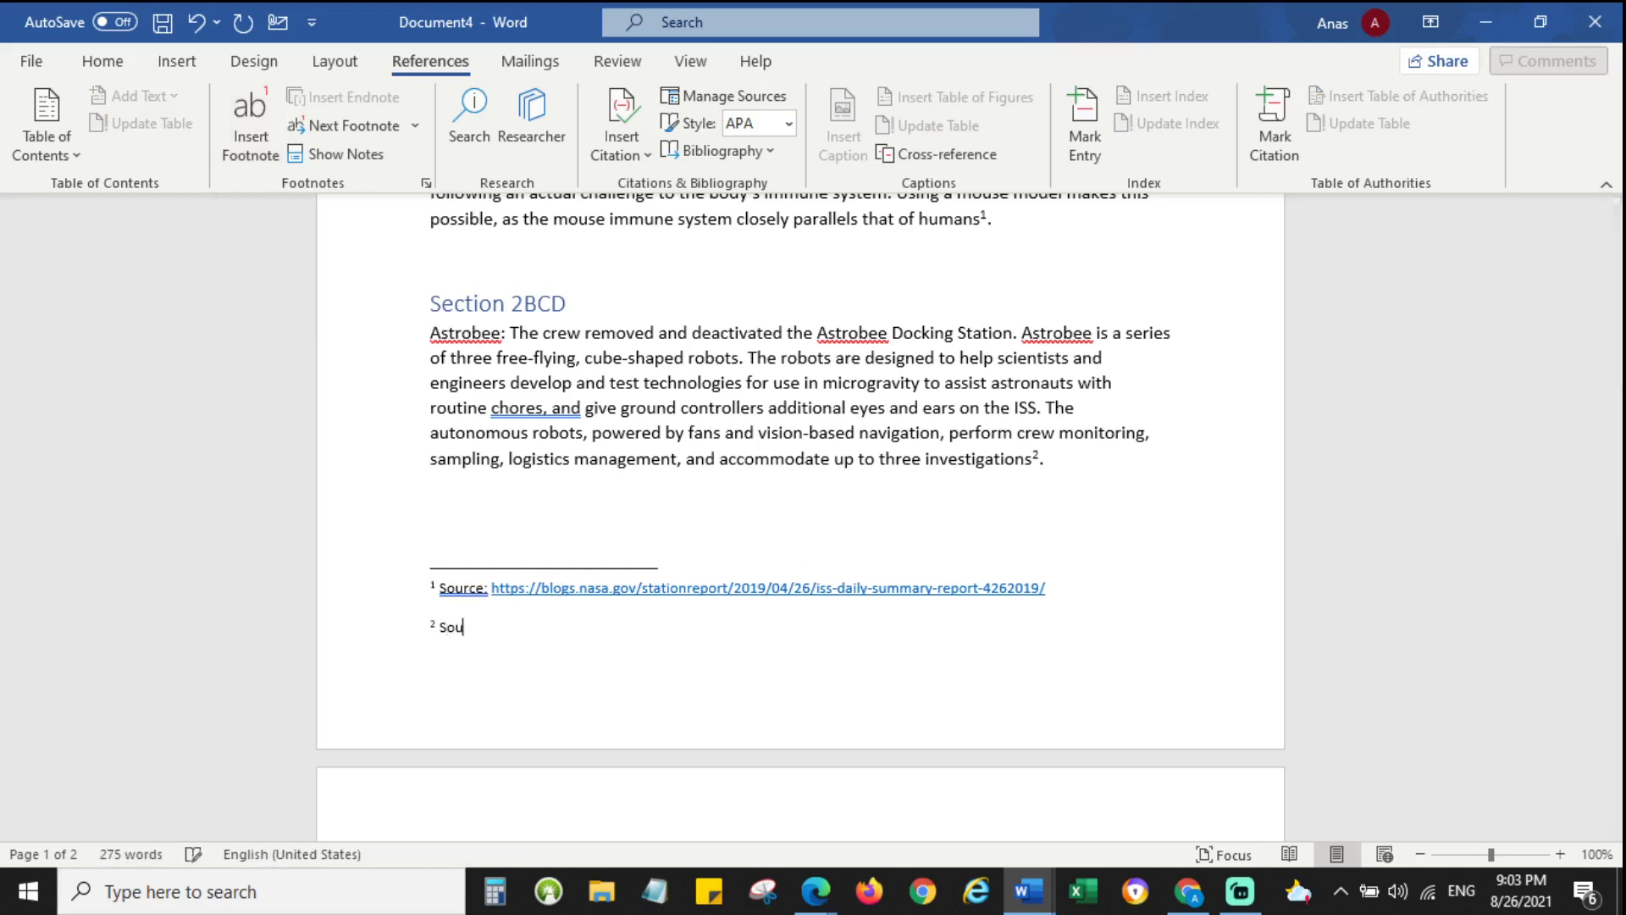
{"action": "type", "text": "rce:"}
Insert a hyperlink after "Source:" in the second footnote, using the copied report address and the display text "NASA".
{"action": "left_click", "coordinate": [190, 66]}
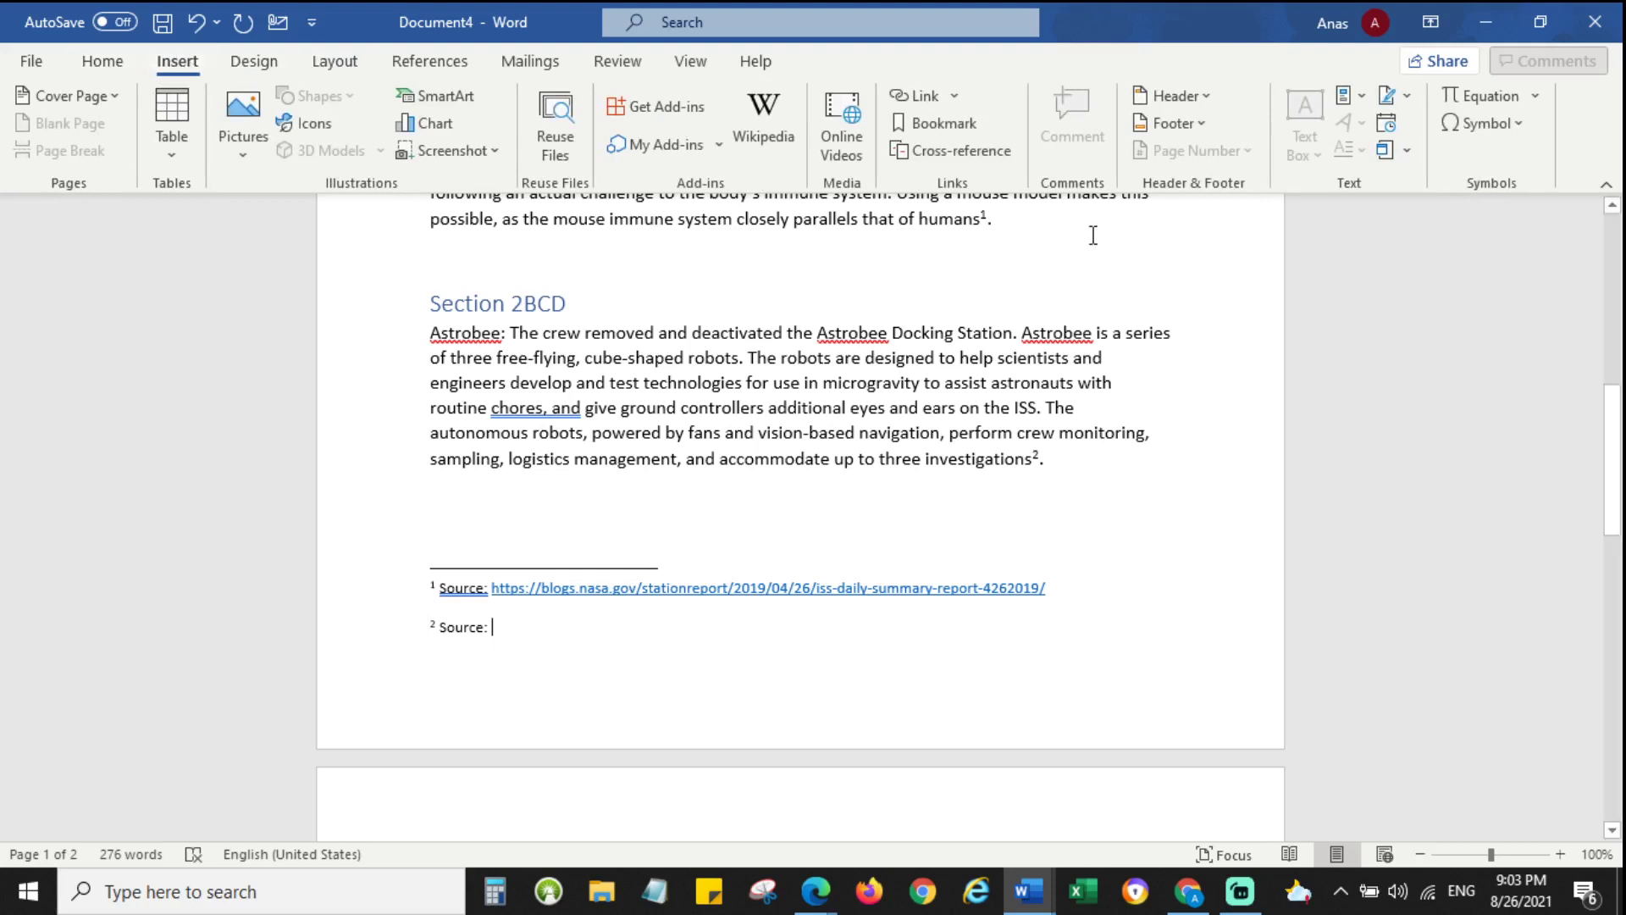
{"action": "left_click", "coordinate": [955, 98]}
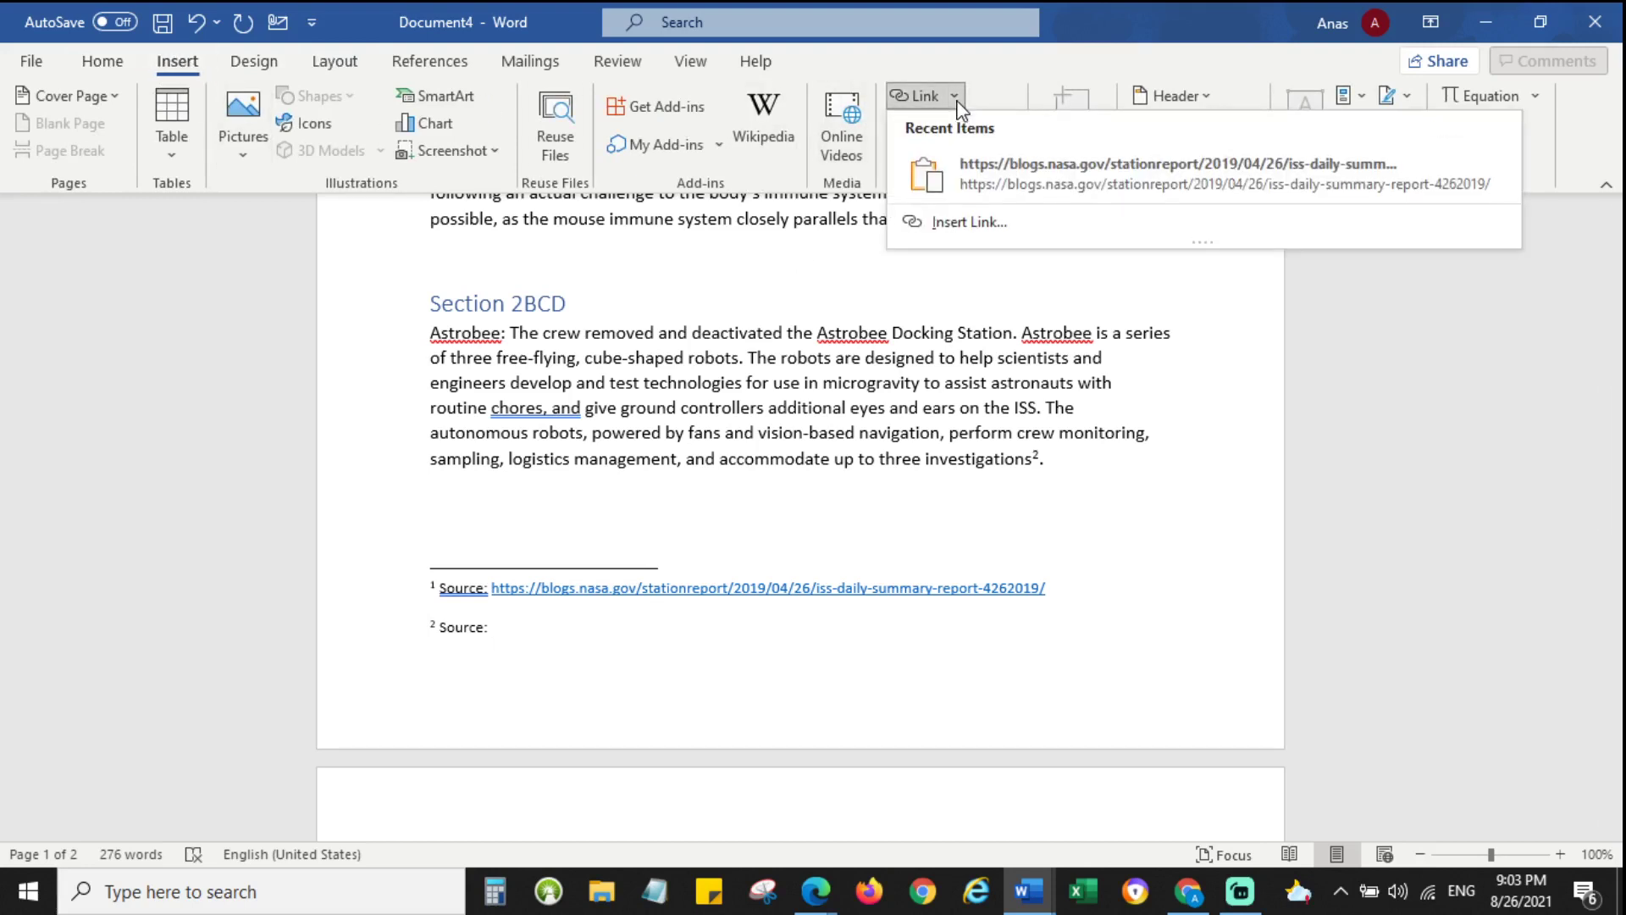
{"action": "left_click", "coordinate": [962, 225]}
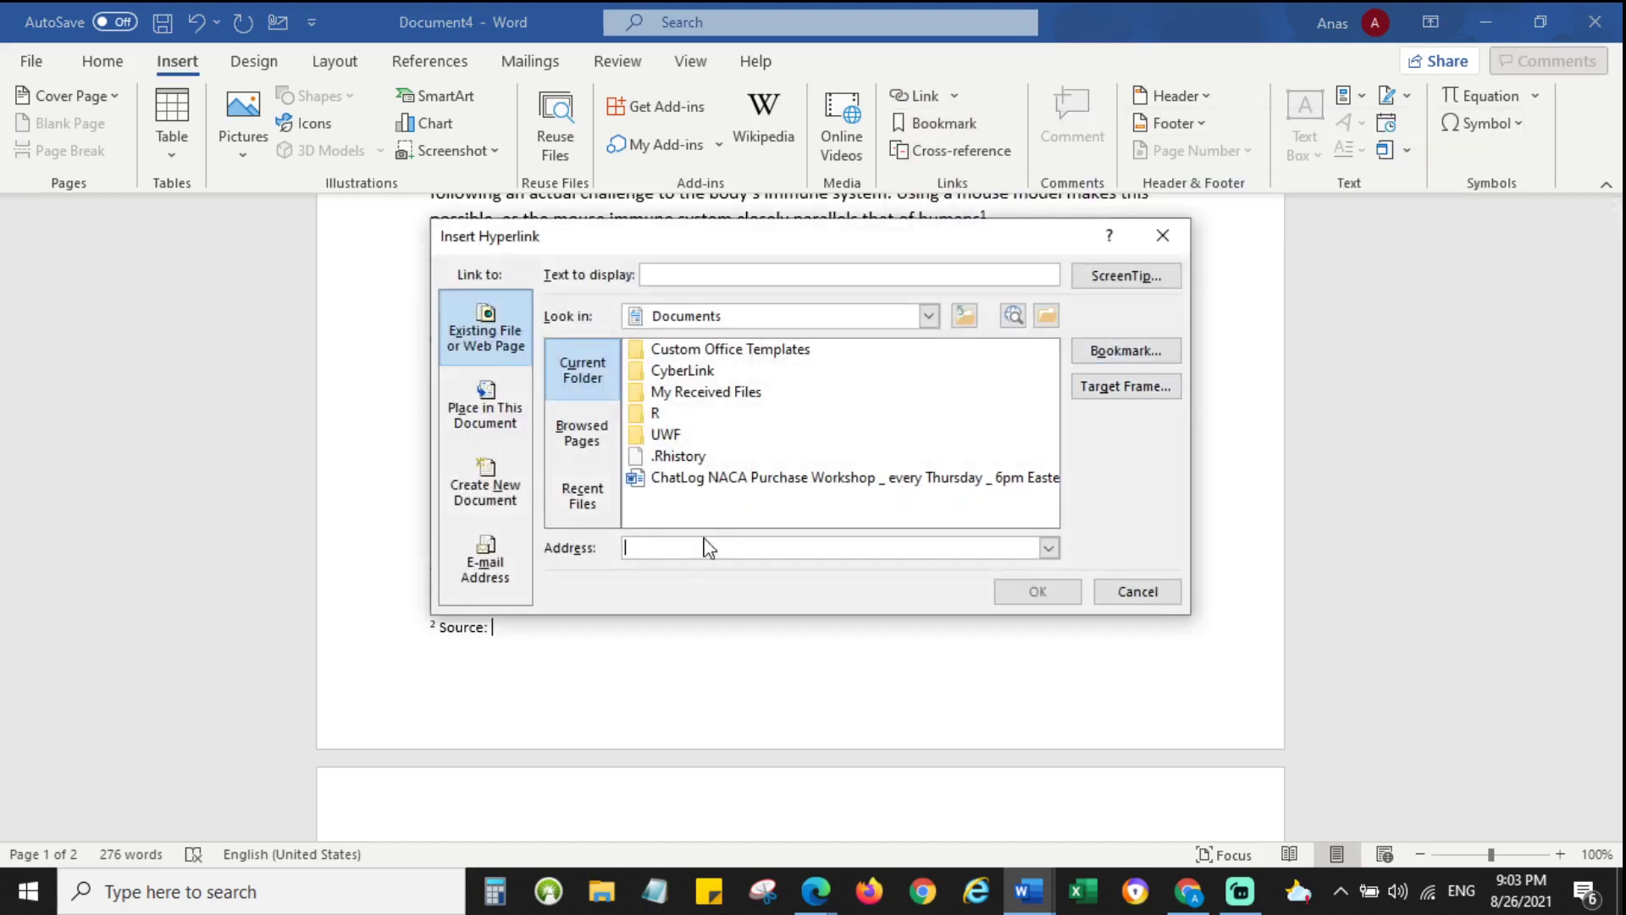
{"action": "key", "text": "ctrl+v"}
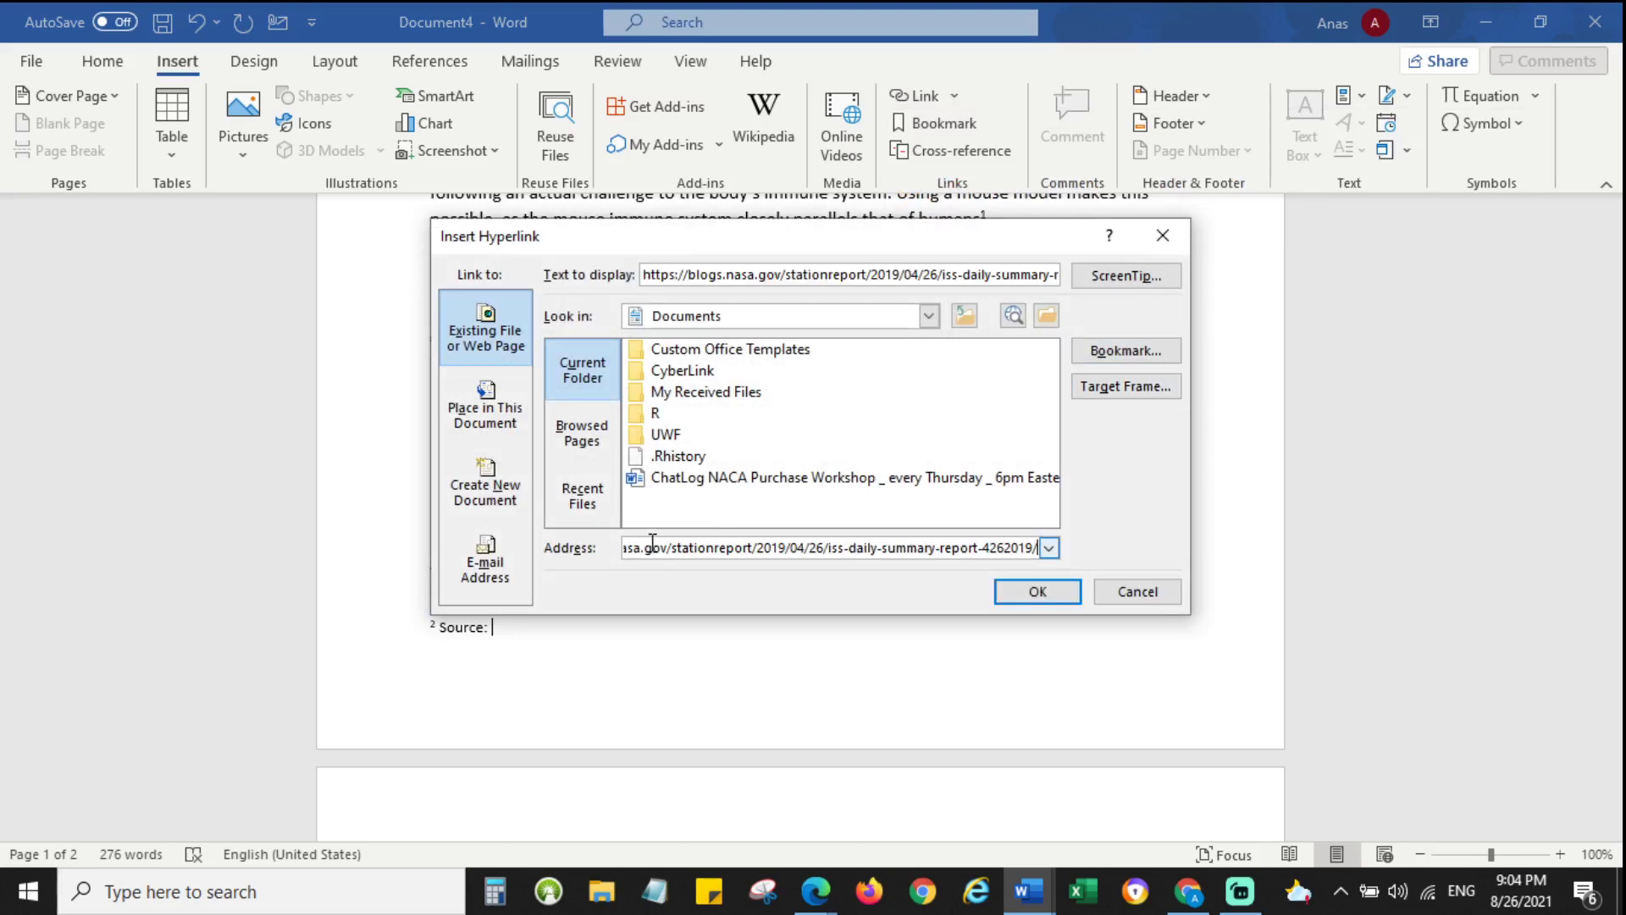
{"action": "double_click", "coordinate": [749, 276]}
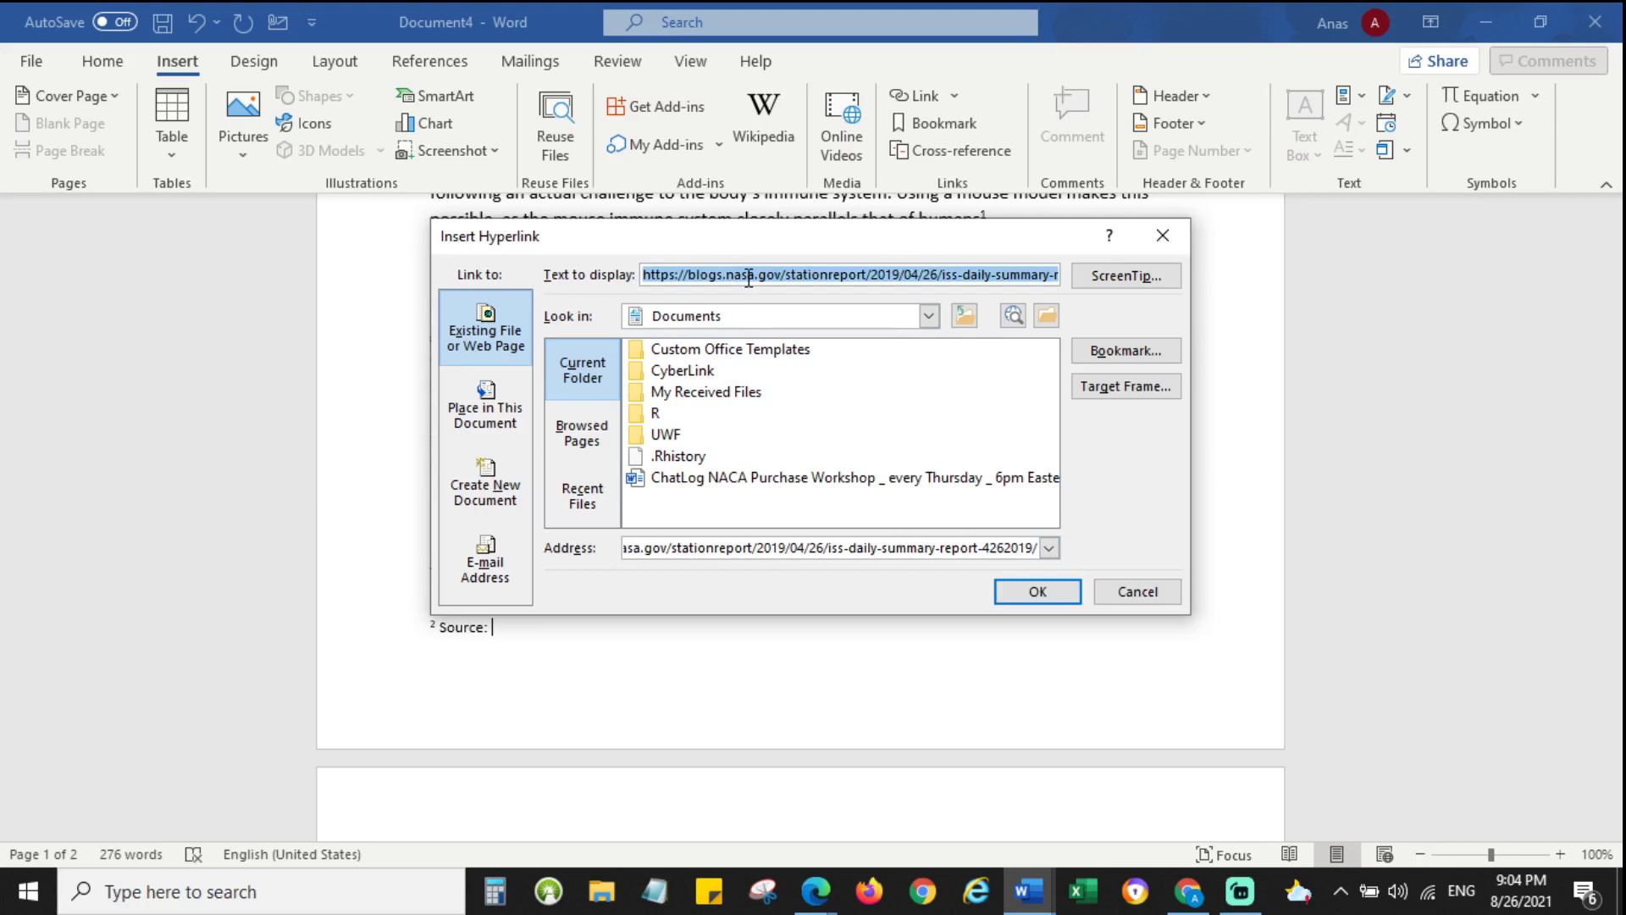
{"action": "type", "text": "NASA"}
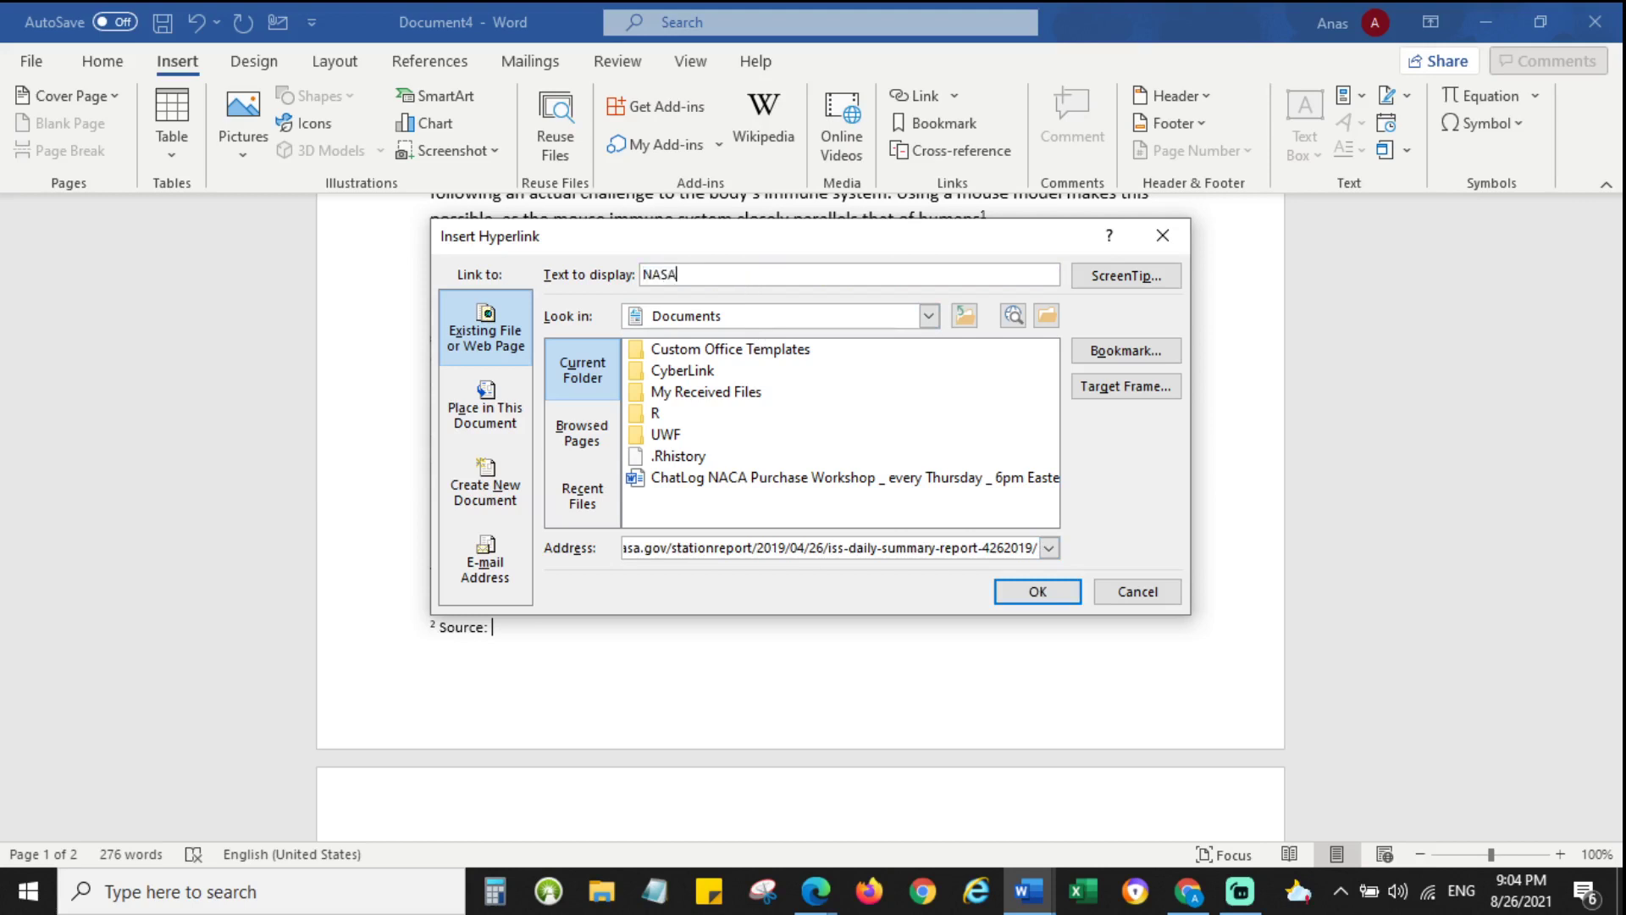
{"action": "left_click", "coordinate": [498, 347]}
{"action": "left_click", "coordinate": [1038, 592]}
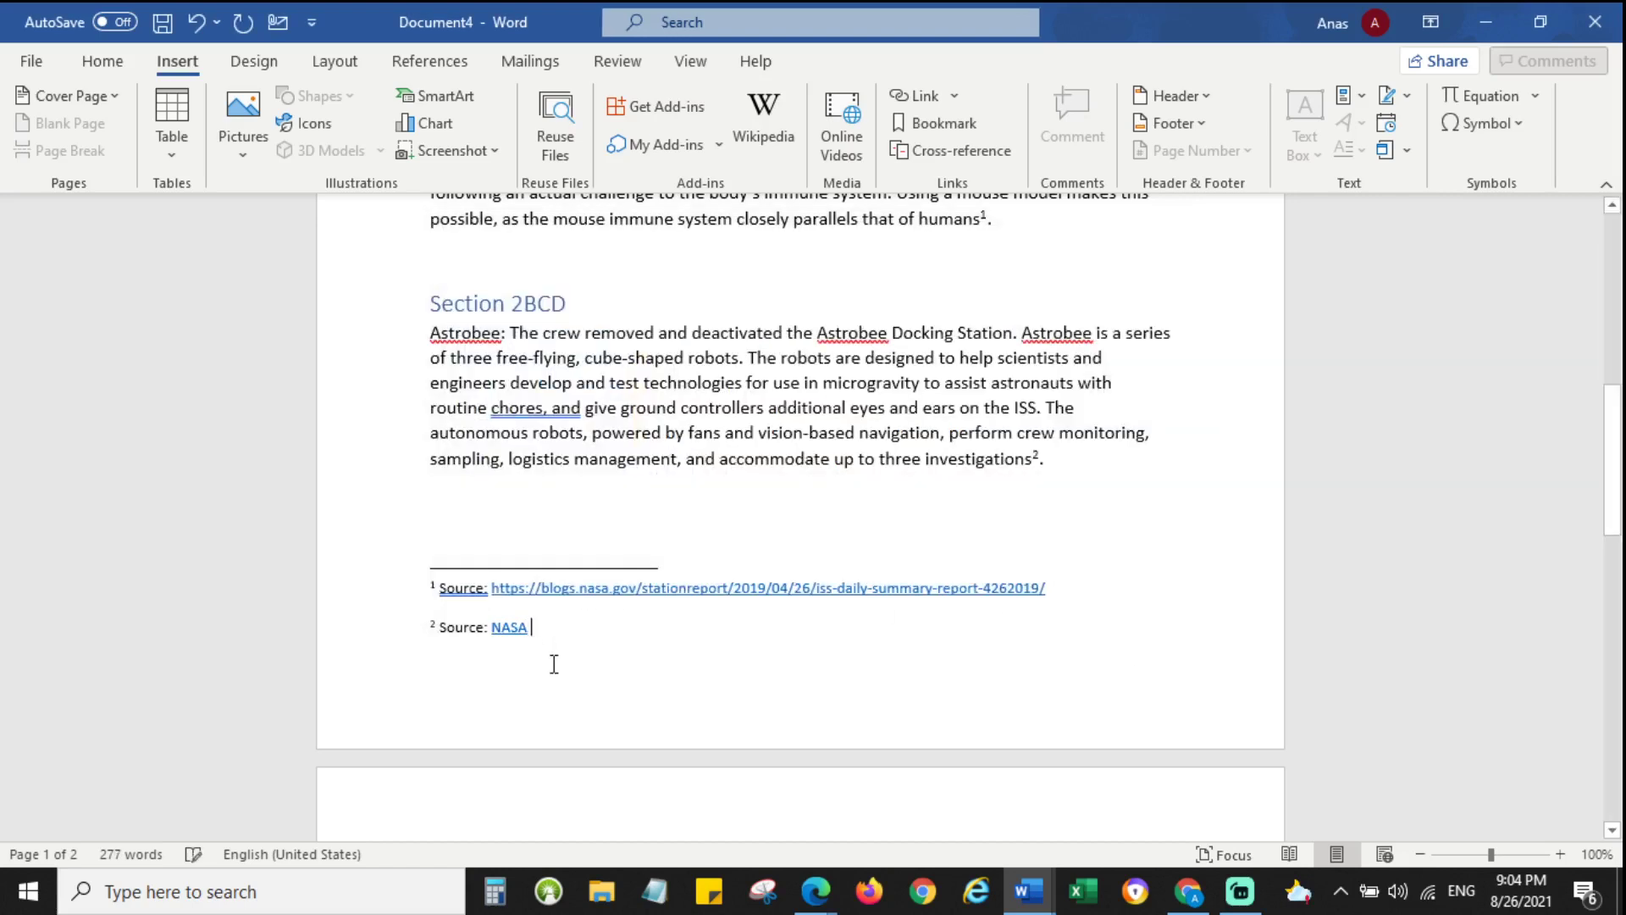
Test the source hyperlinks by following the NASA link in the second footnote and the full address in the first.
{"action": "triple_click", "coordinate": [505, 635]}
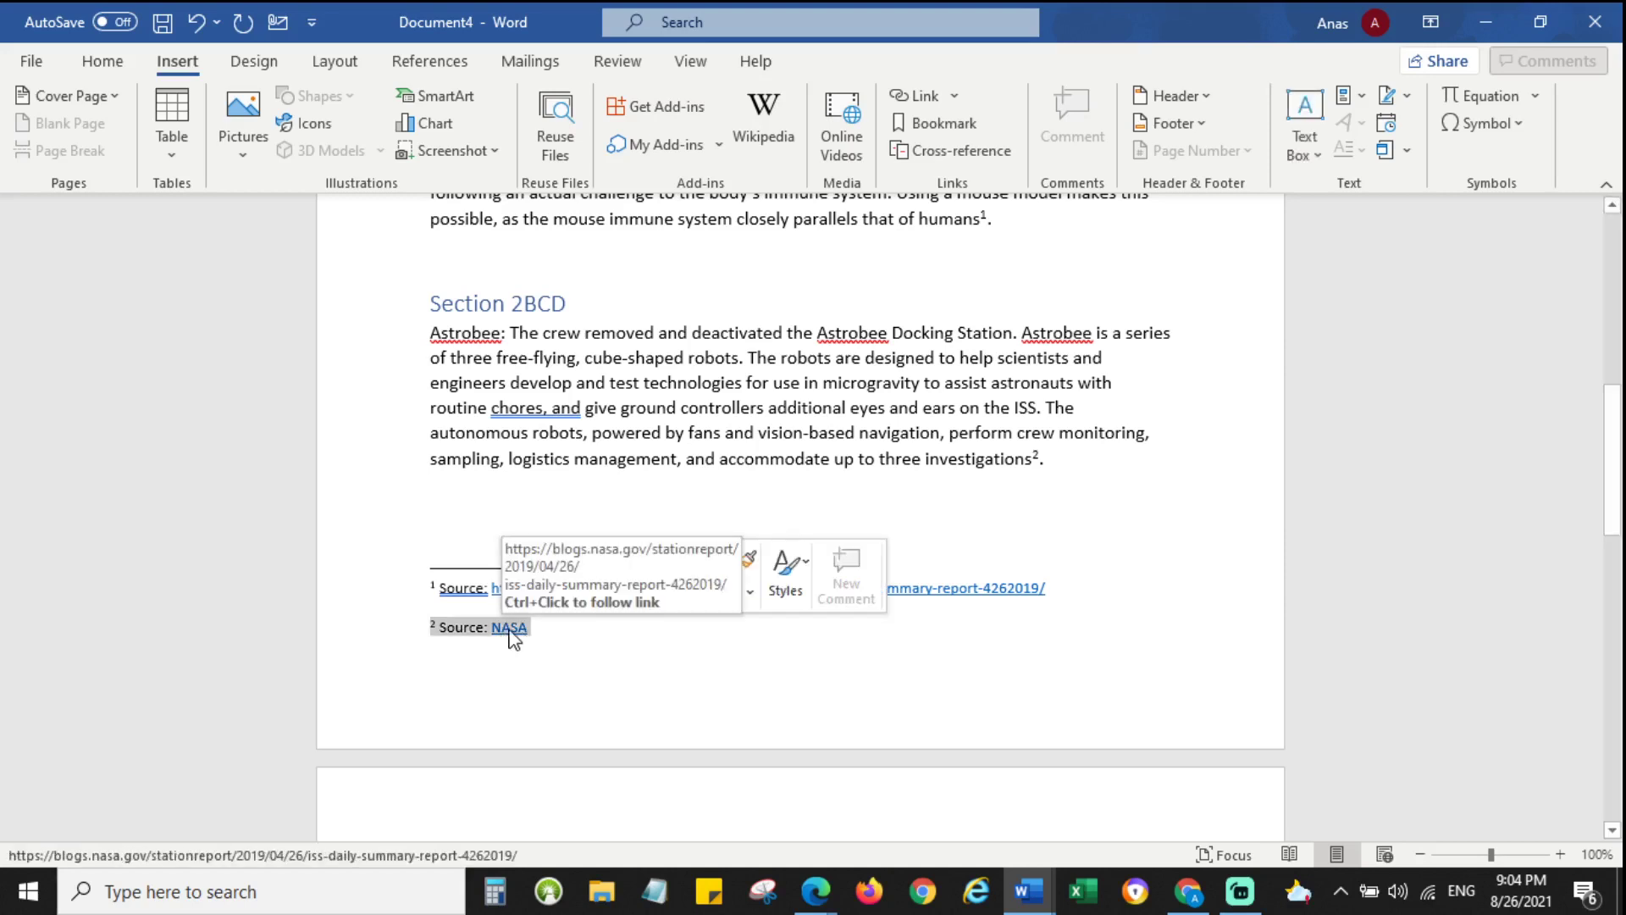
{"action": "left_click", "coordinate": [510, 632], "text": "ctrl"}
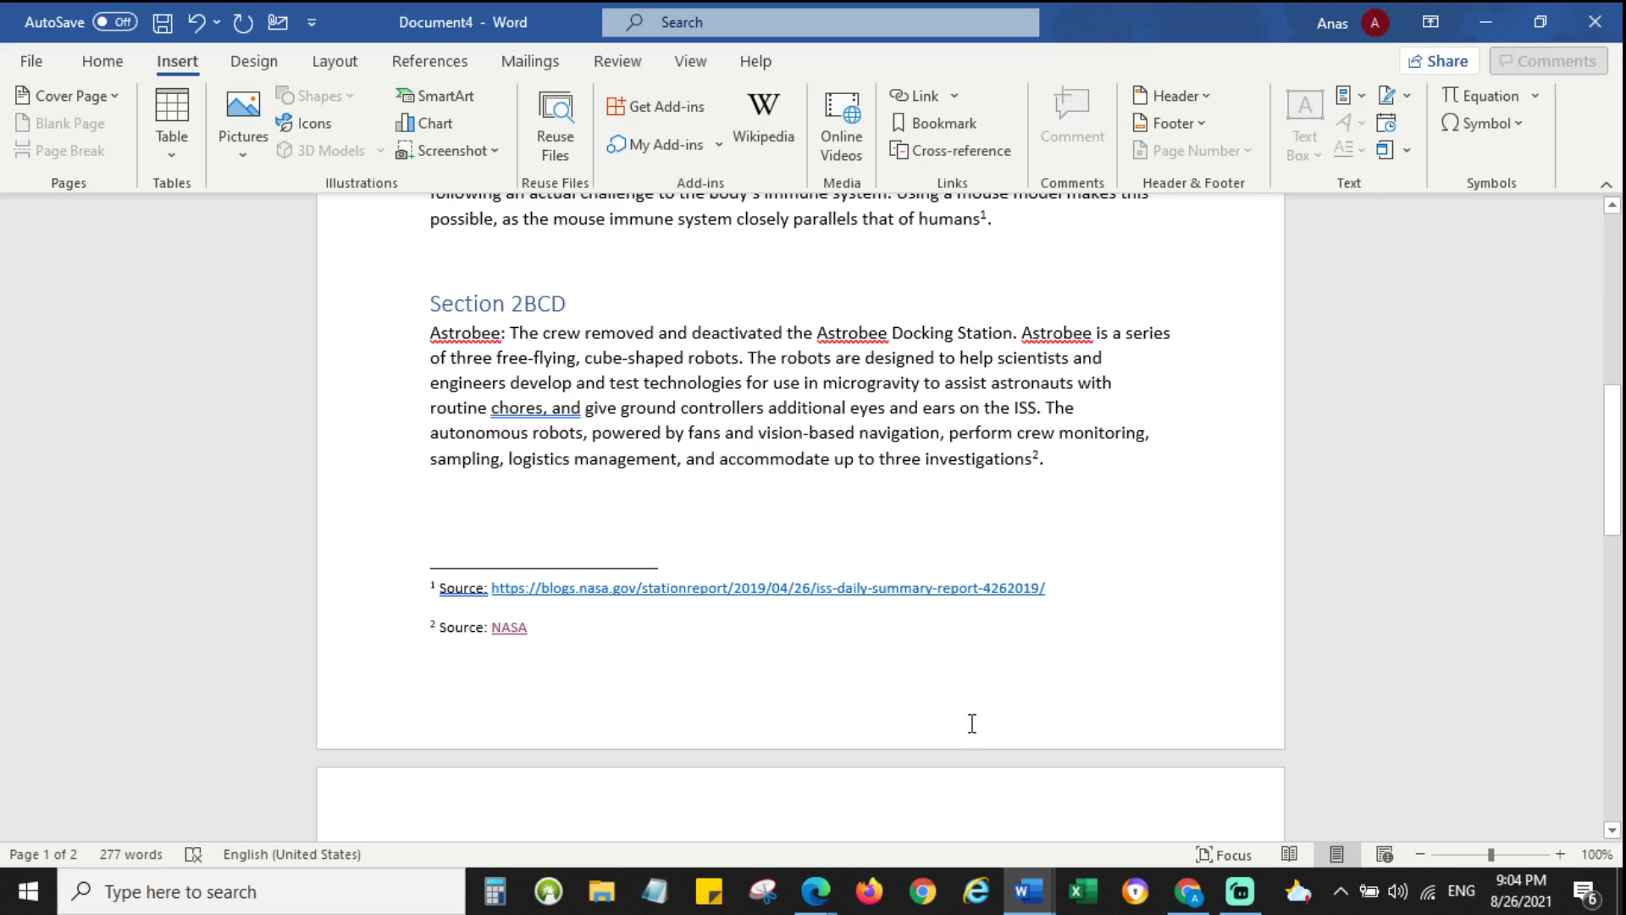
{"action": "left_click", "coordinate": [1029, 587], "text": "ctrl"}
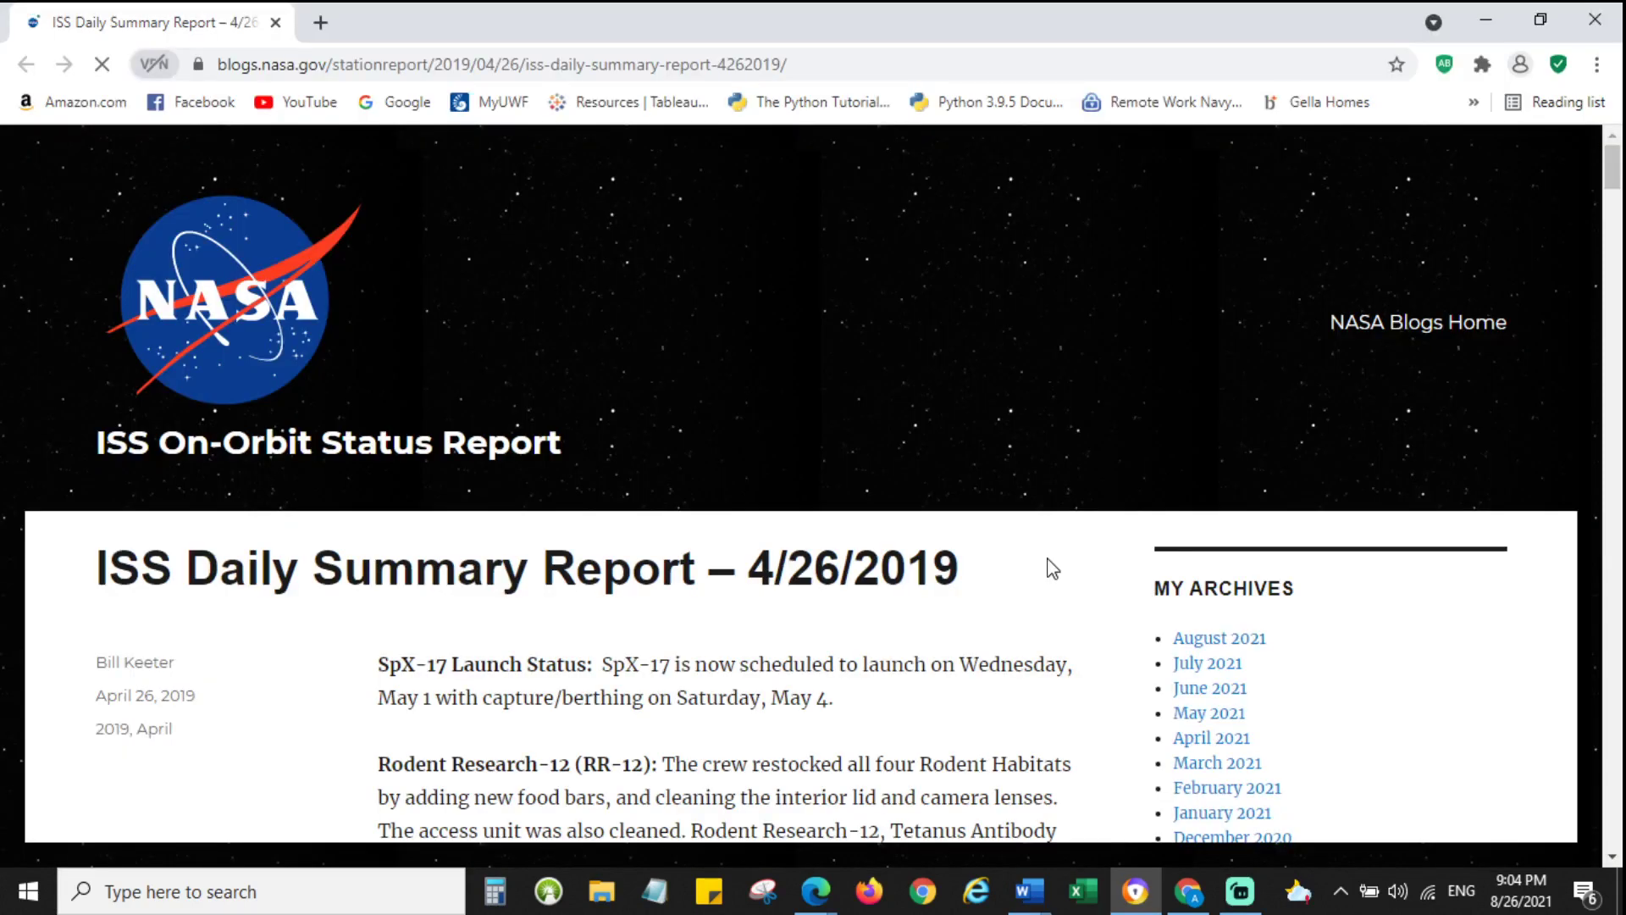